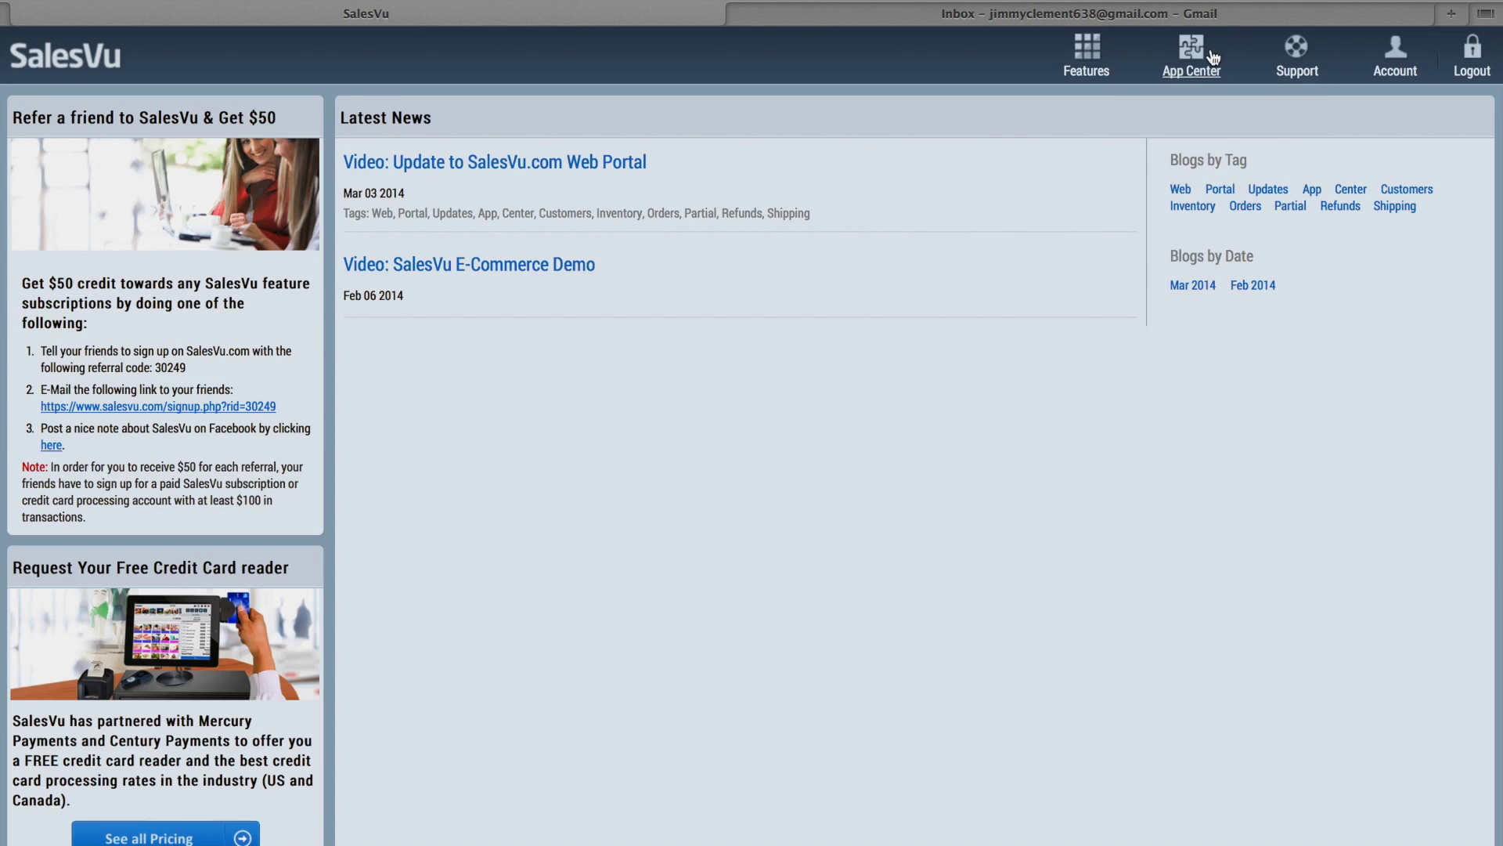
Go from the Features menu to Employee Management and bring up the Employees list.
mouse_move(1085, 83)
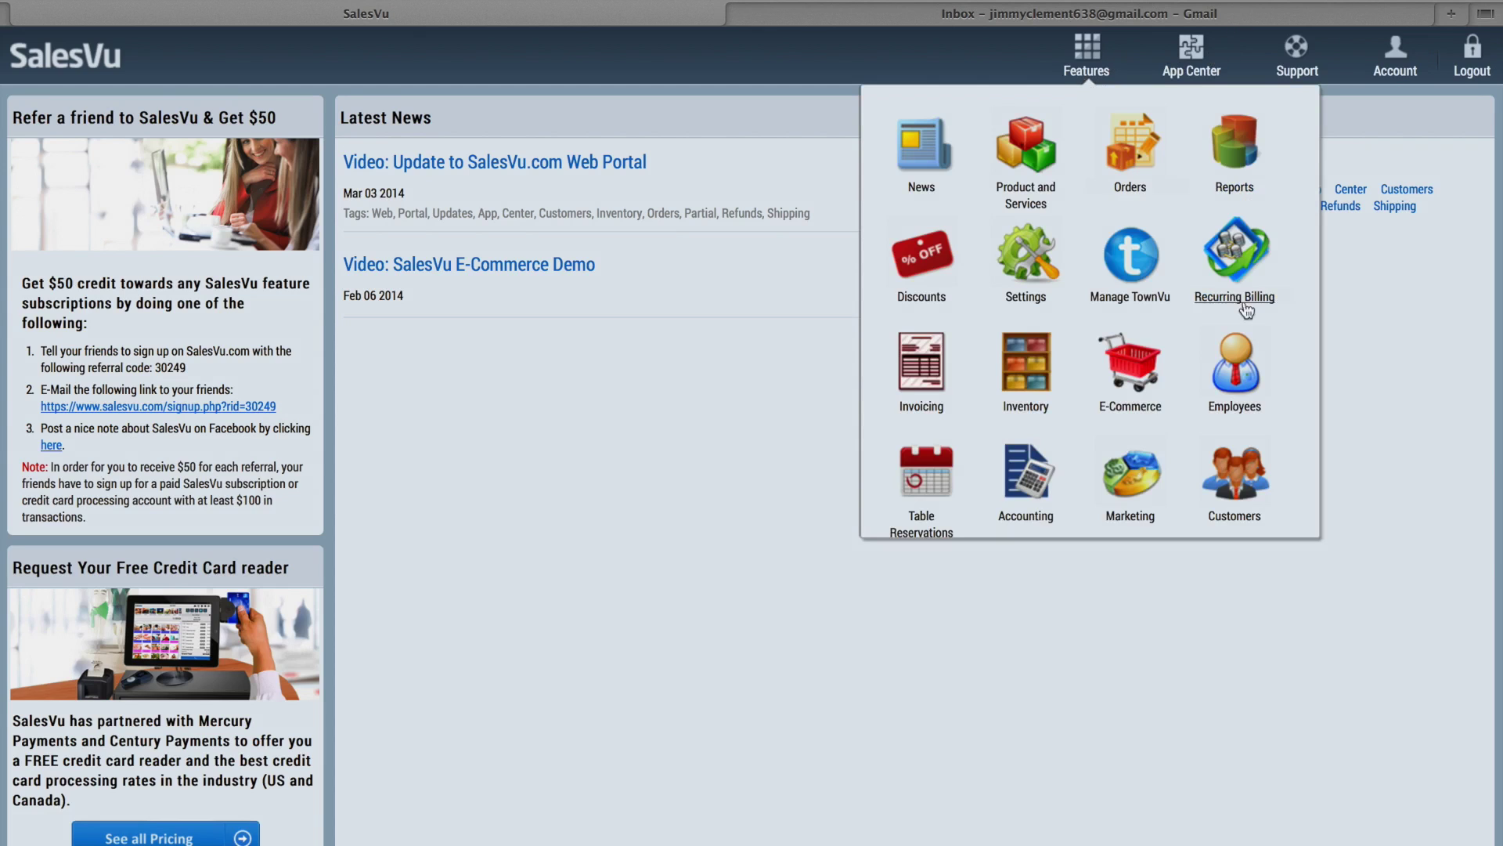
left_click(1258, 374)
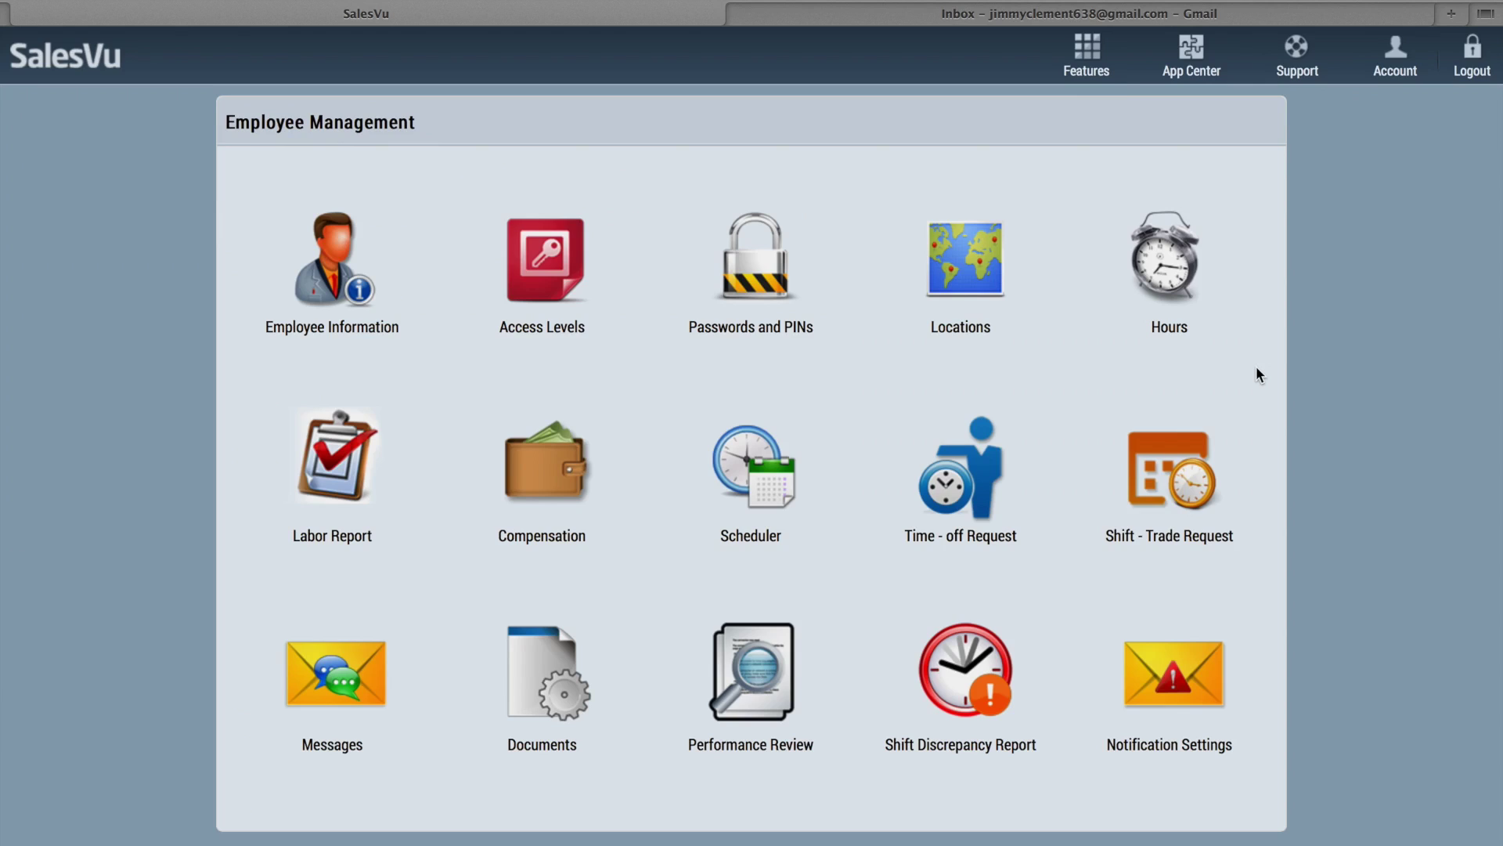
left_click(356, 291)
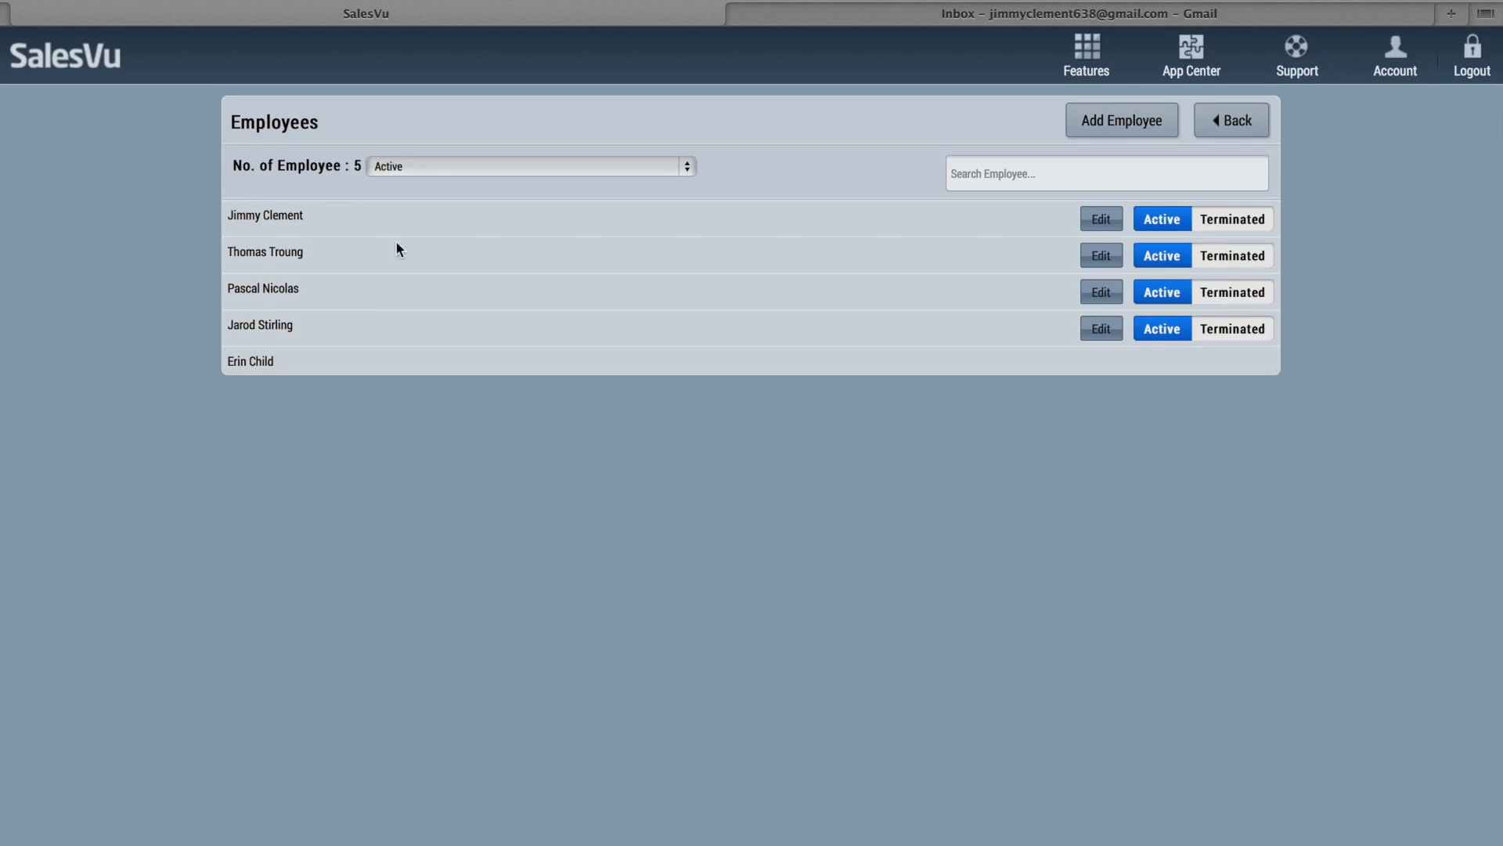
left_click(435, 166)
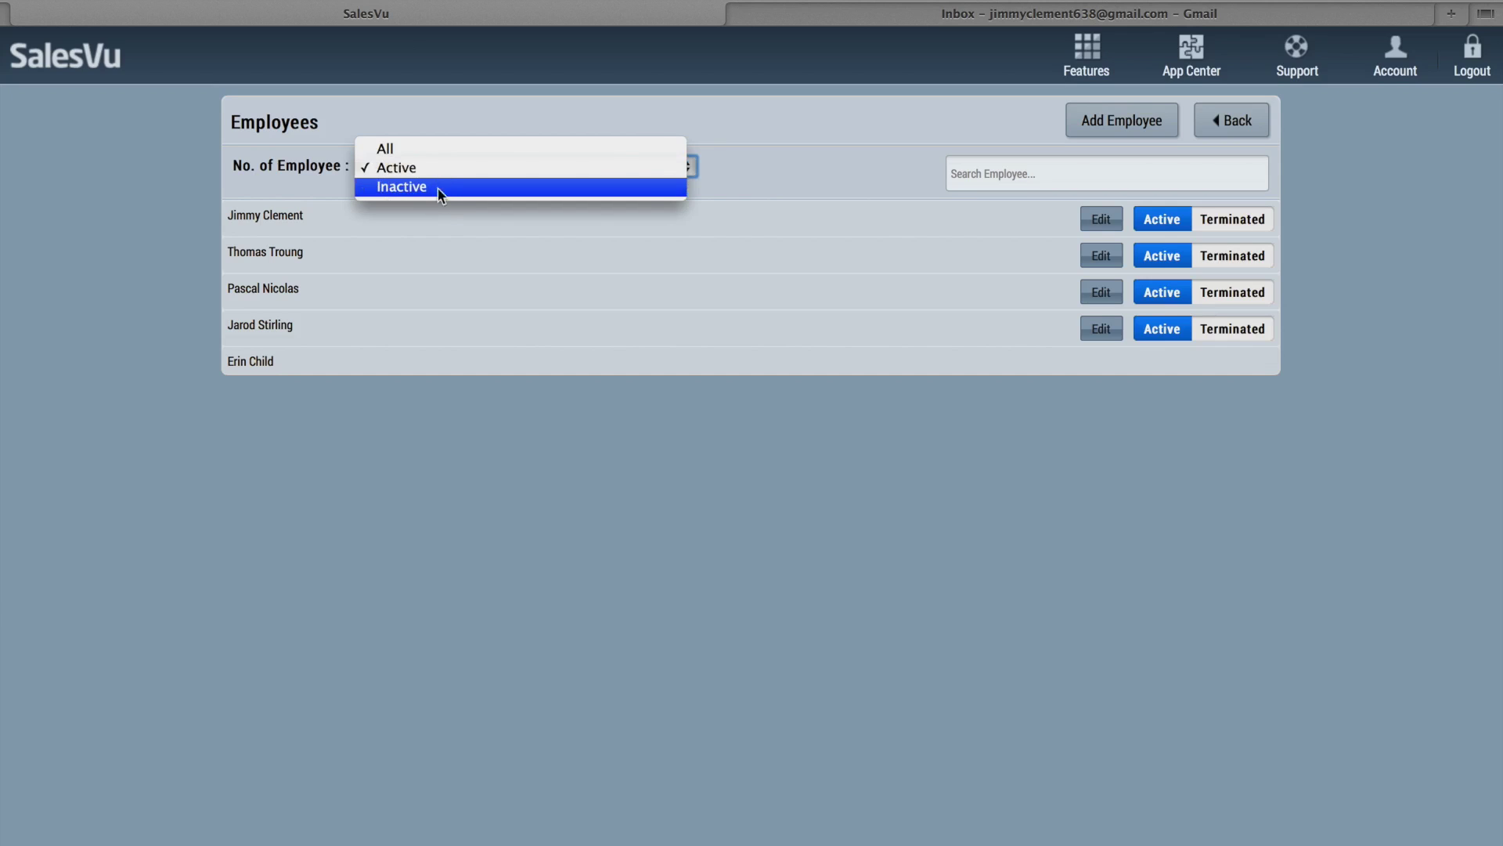
left_click(435, 175)
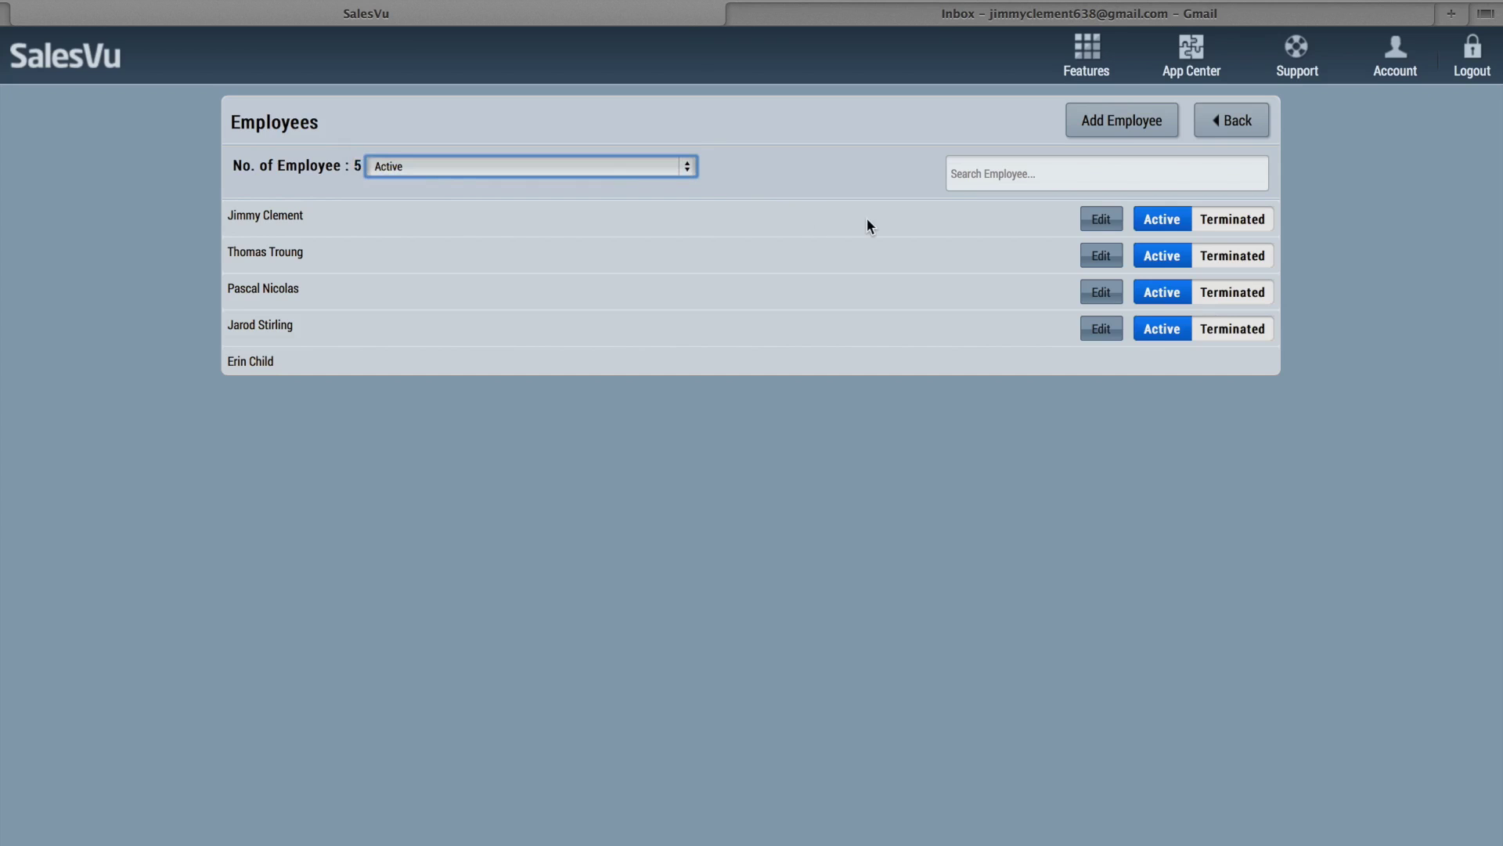
left_click(1099, 224)
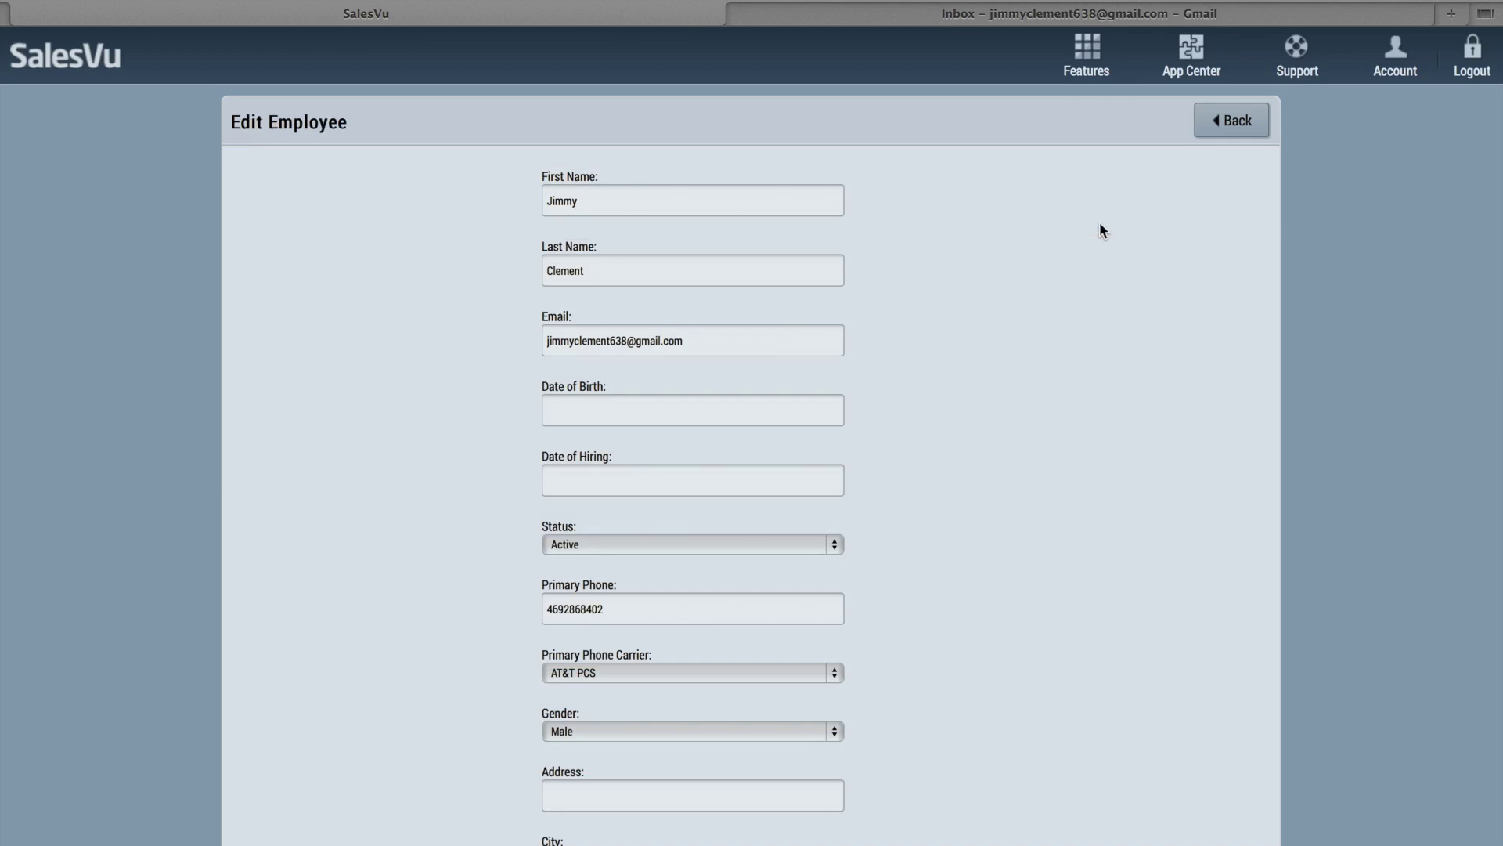
scroll(831, 300, "down", 5)
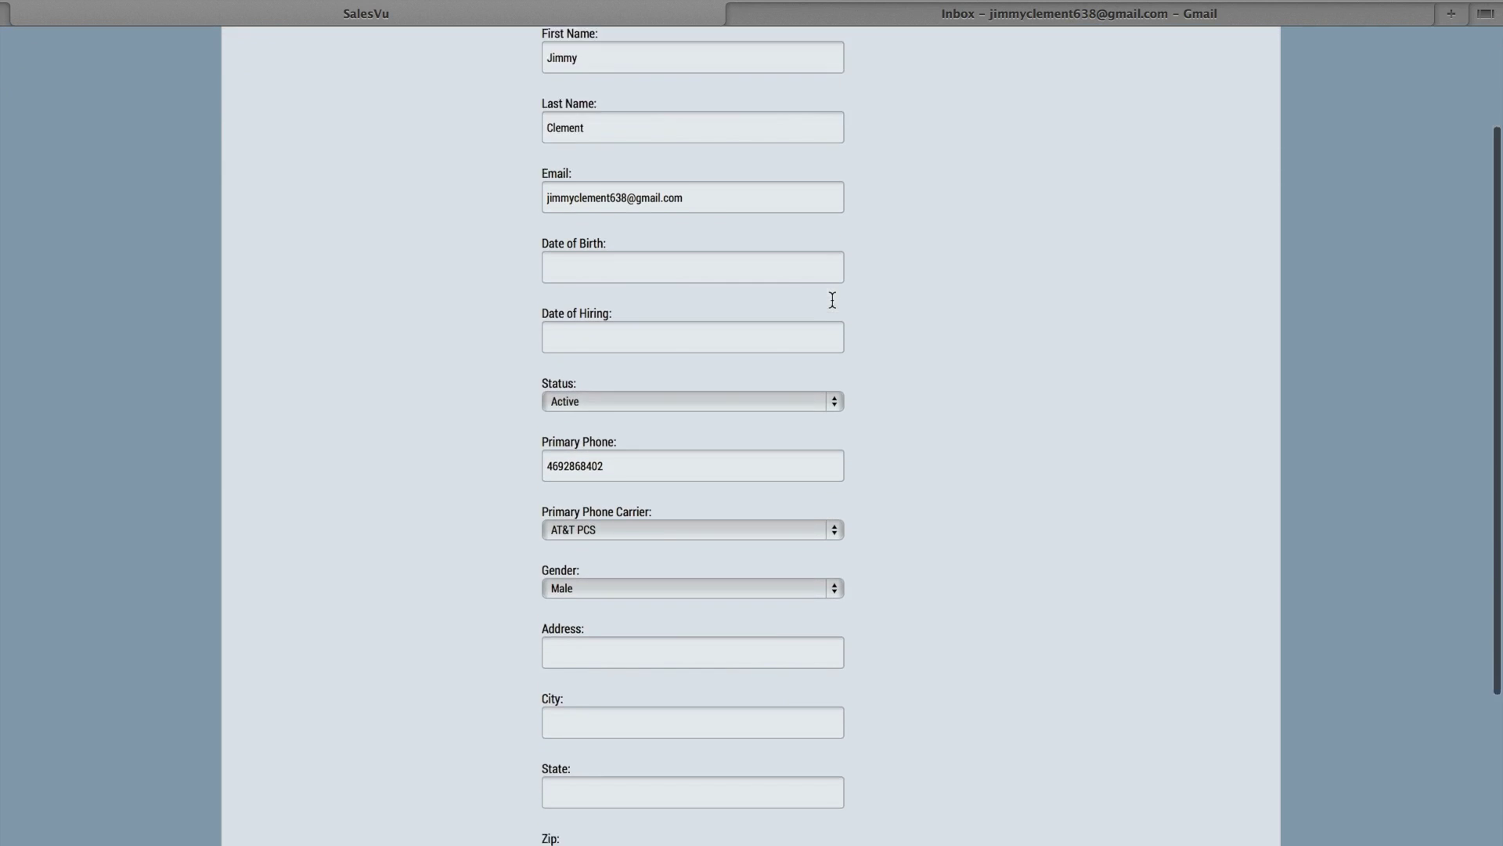
scroll(834, 302, "up", 5)
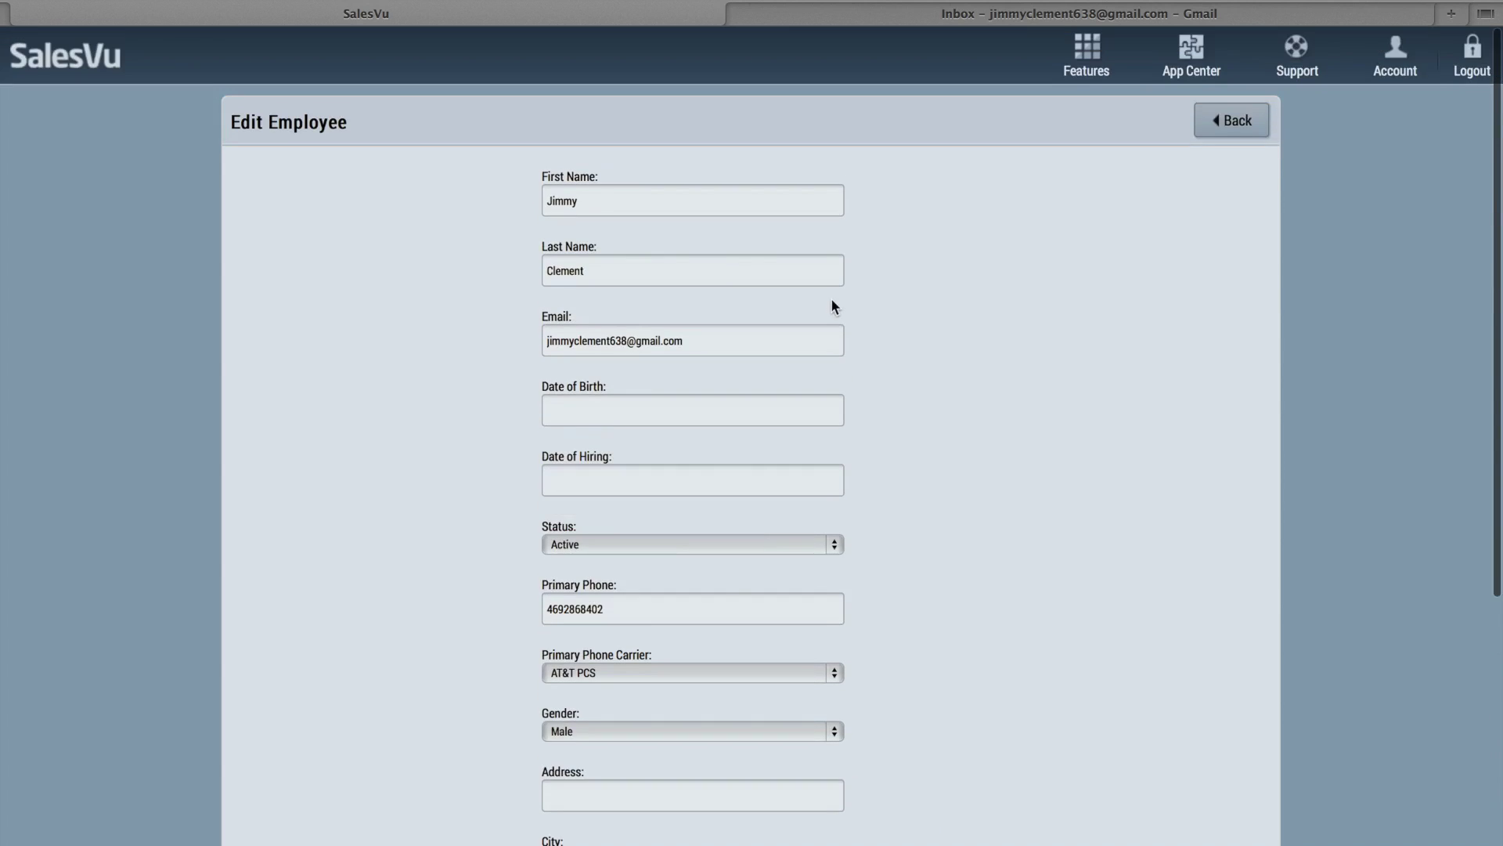
left_click(1215, 124)
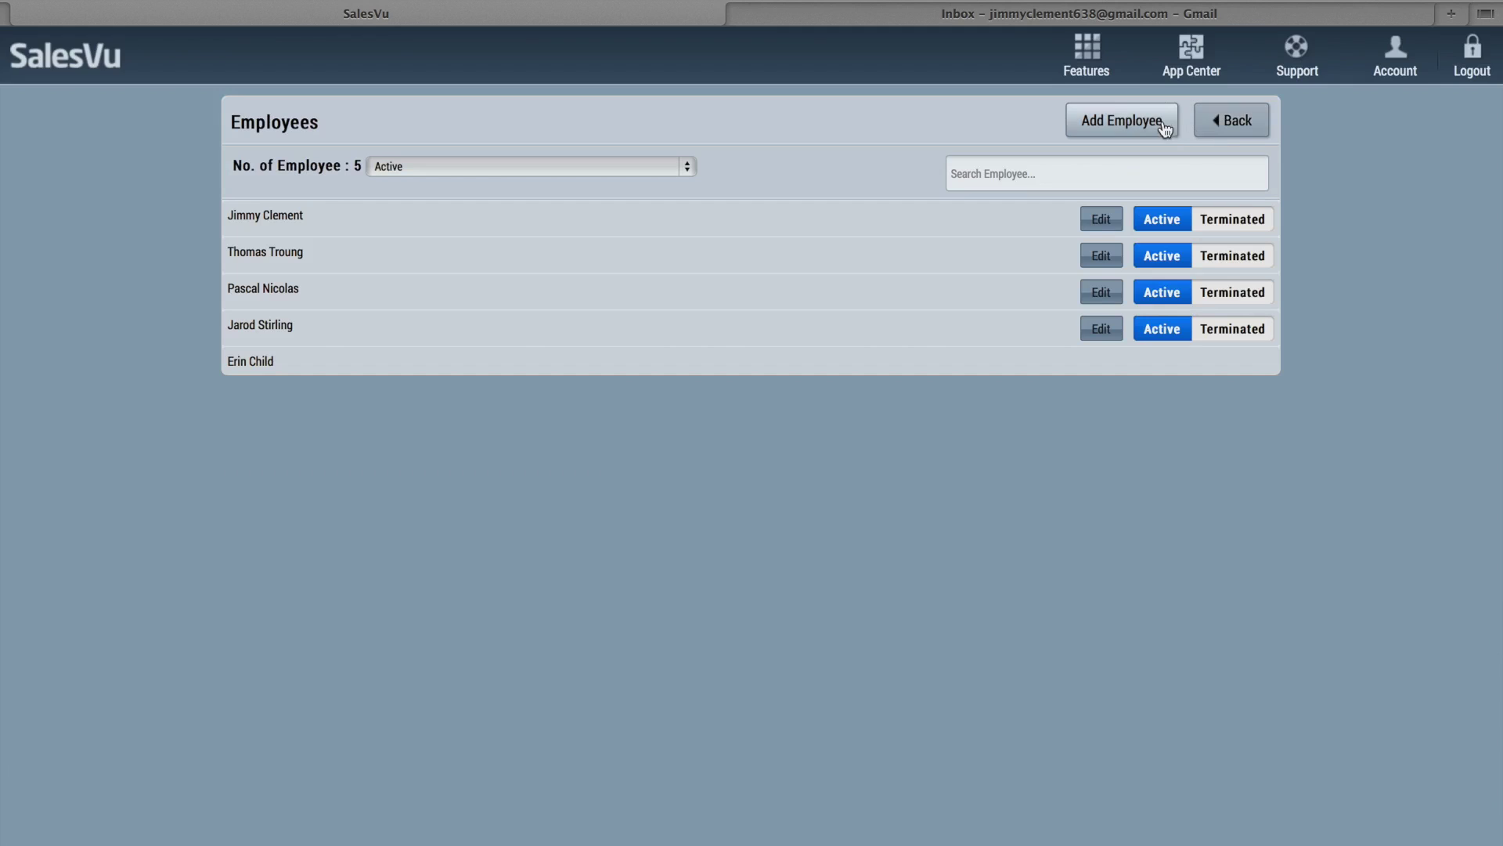
left_click(1109, 132)
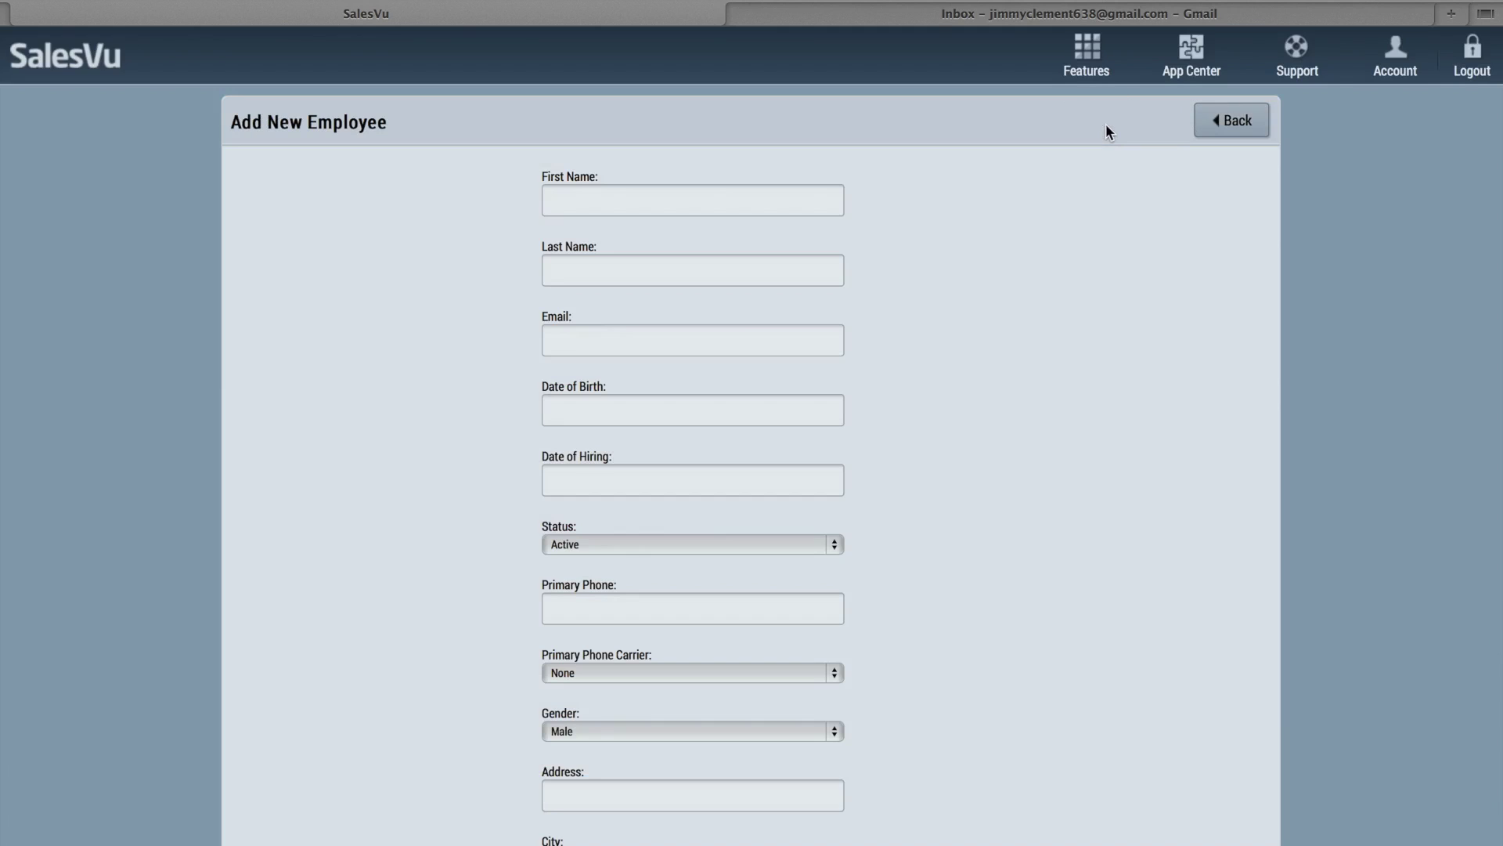
scroll(901, 429, "down", 5)
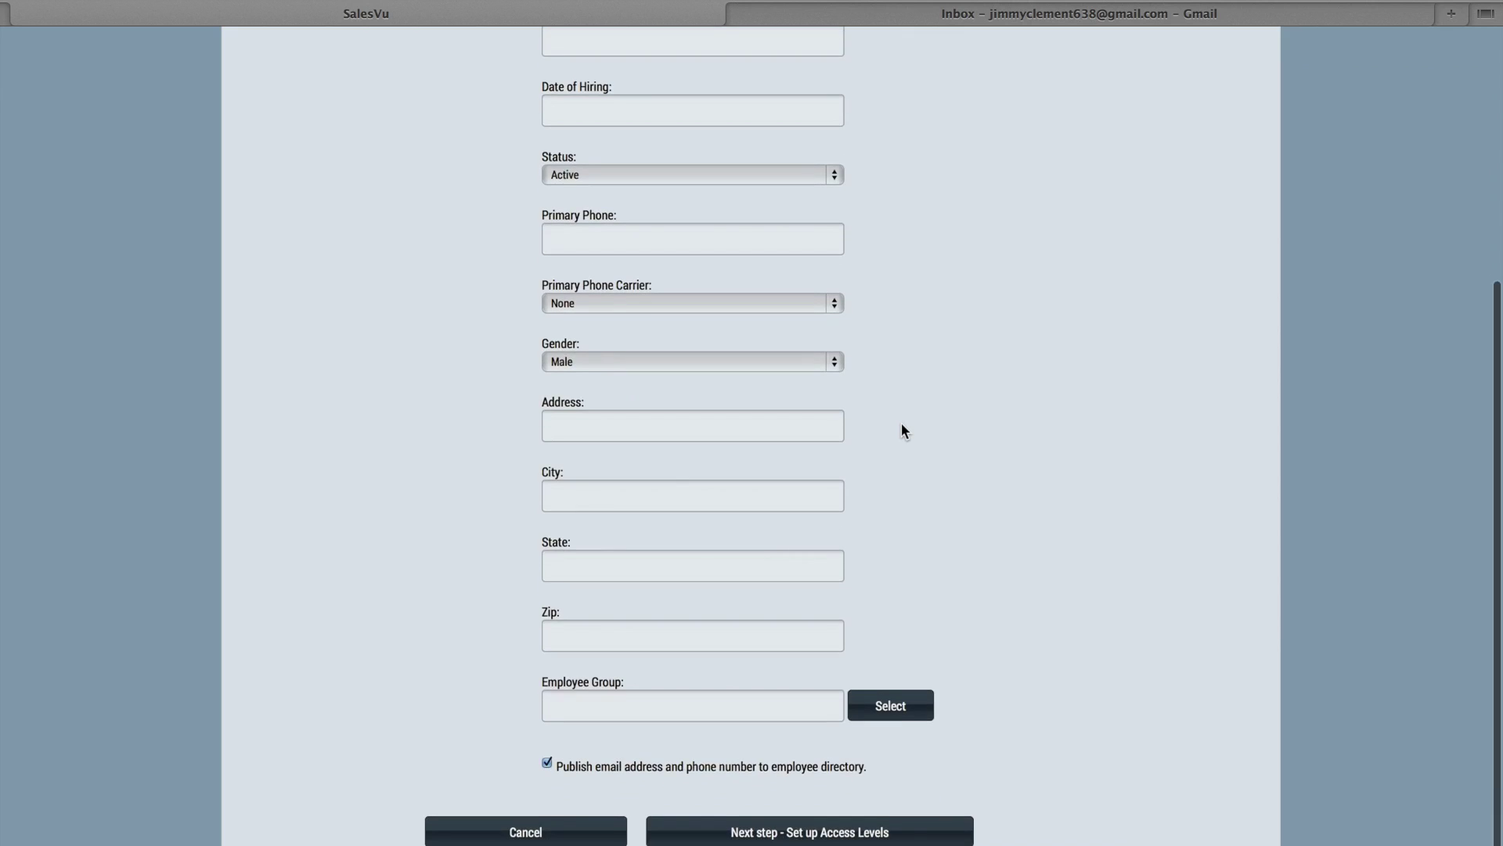
scroll(970, 406, "up", 5)
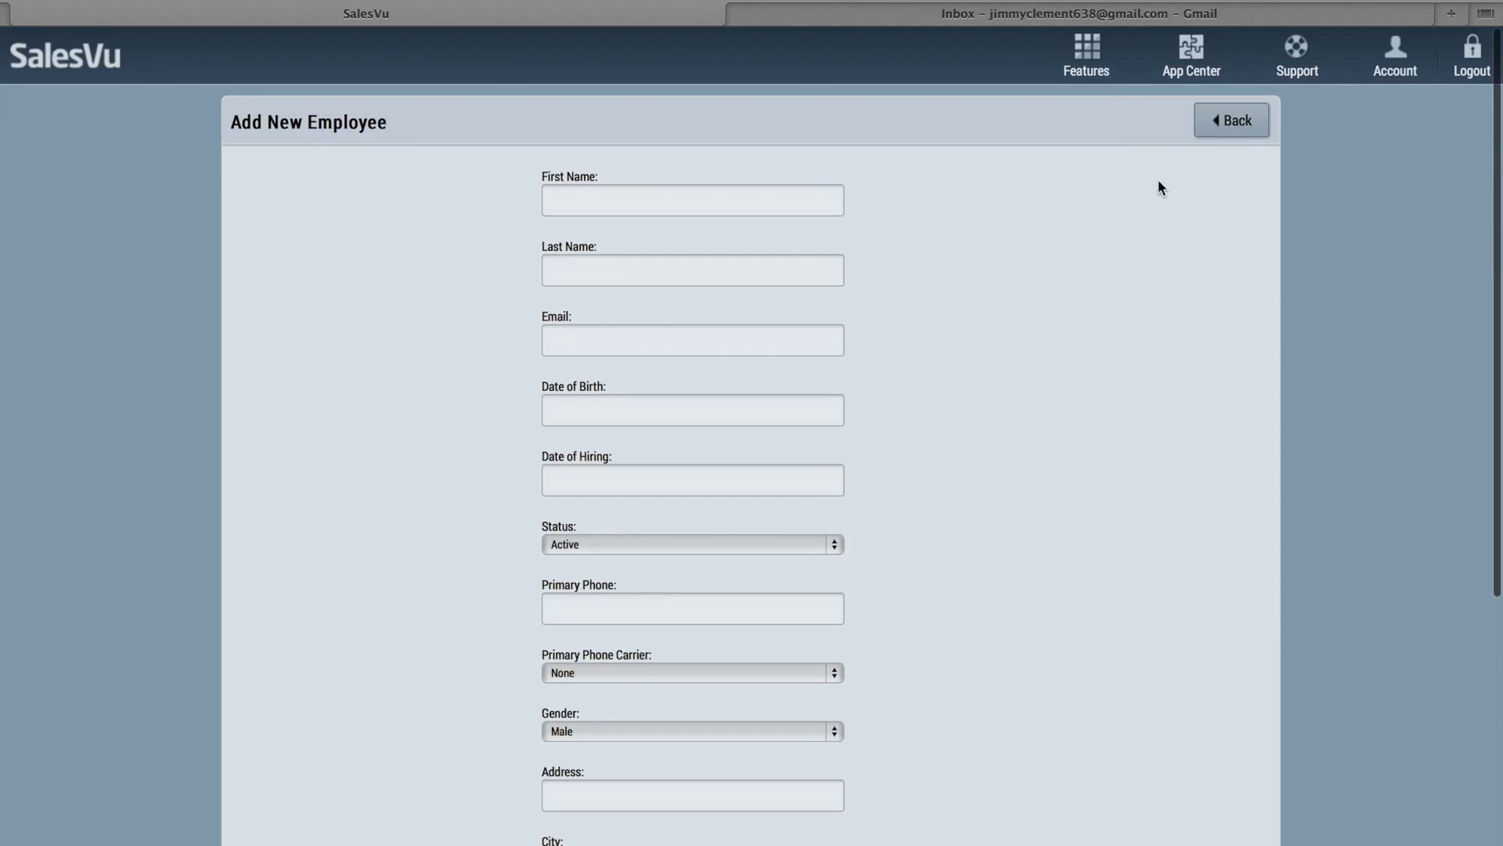
left_click(1218, 130)
left_click(1214, 123)
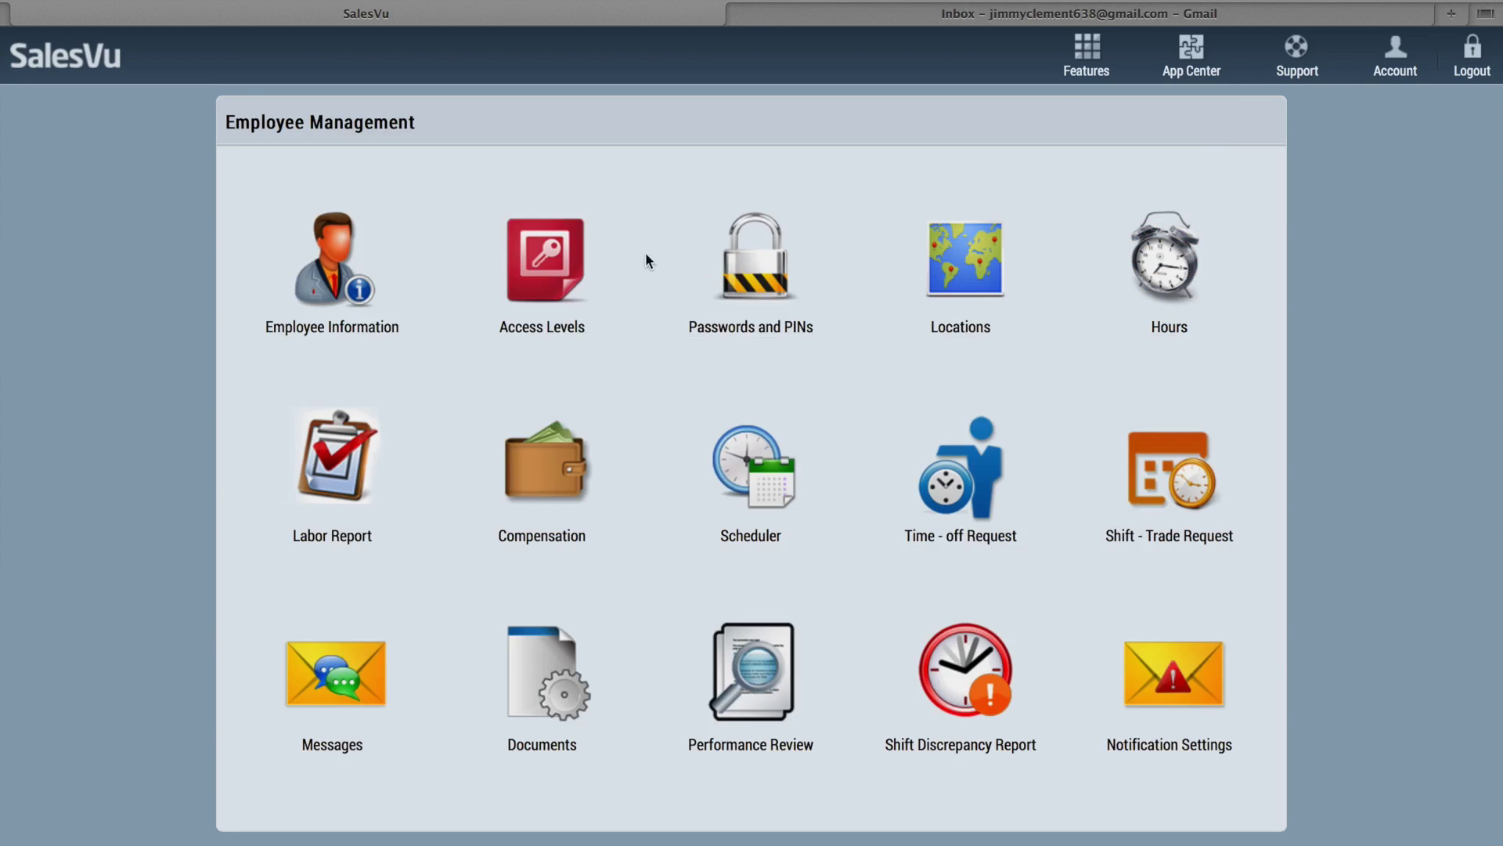
Review the fourth employee's web and payment-device access levels, then go back to the Access Levels list.
left_click(574, 279)
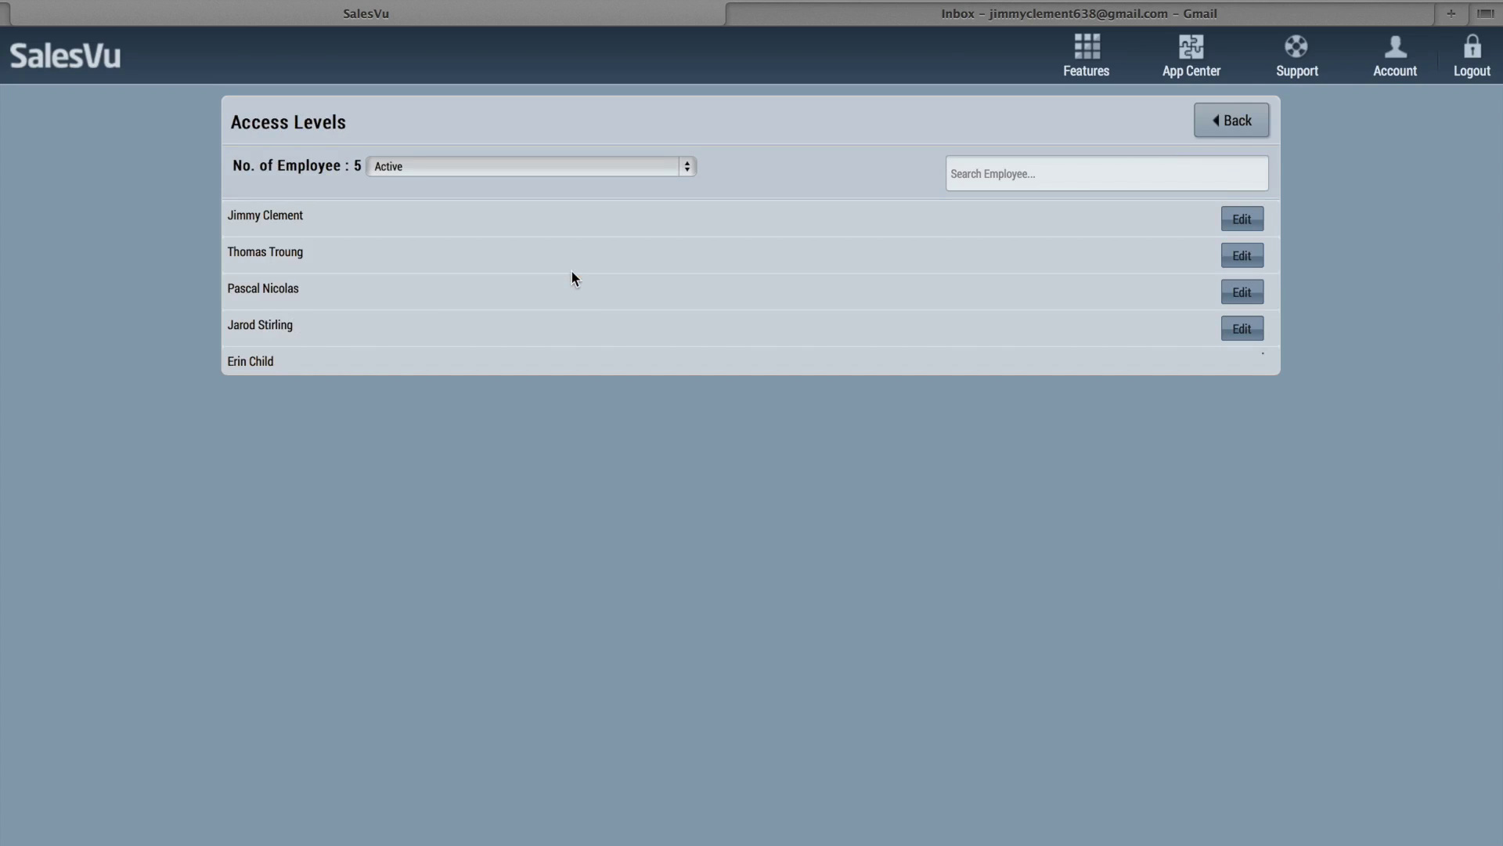
left_click(1242, 329)
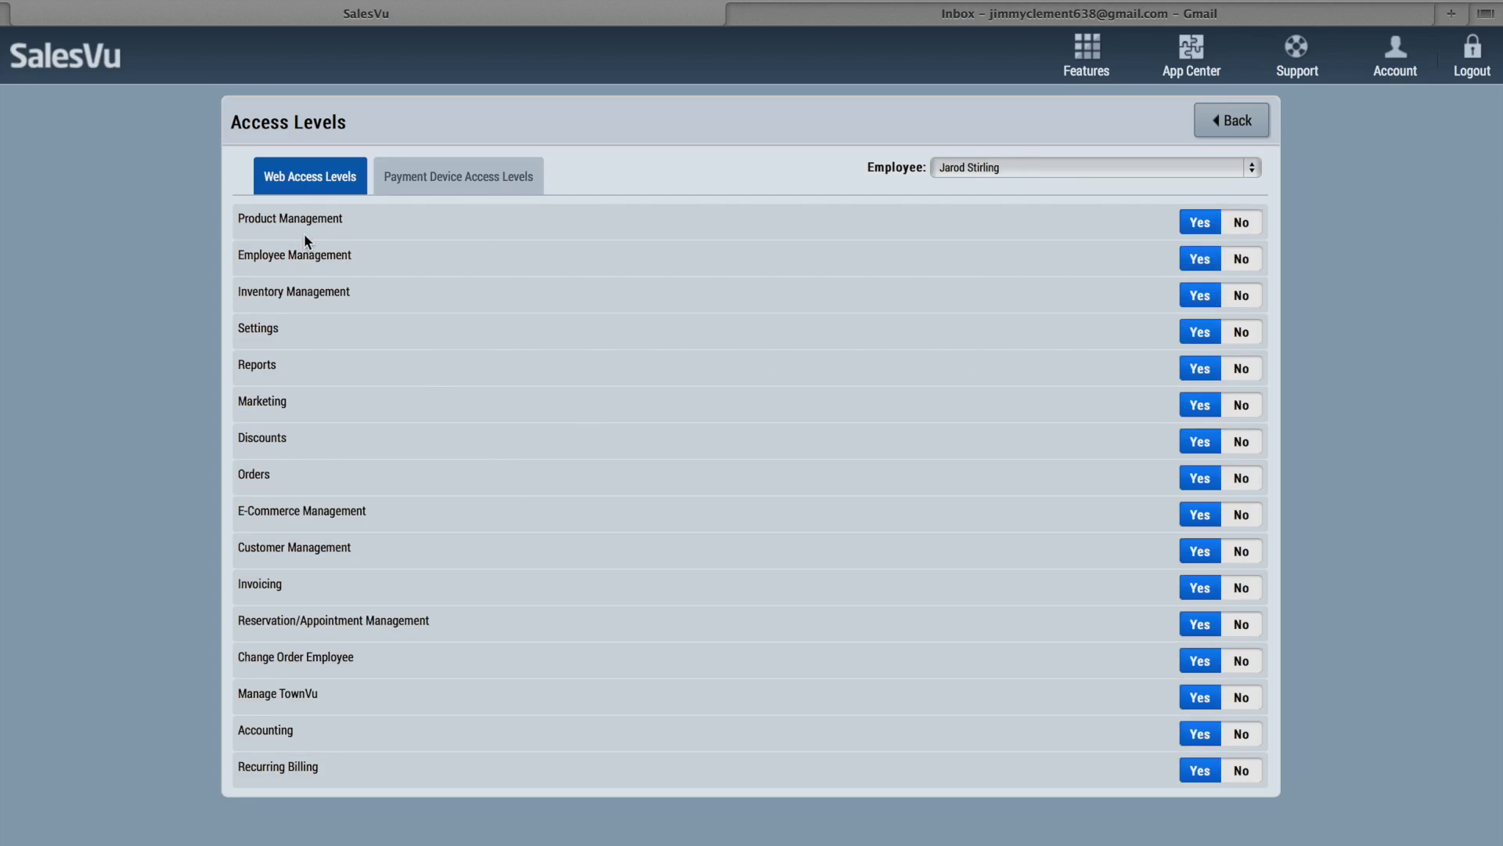
left_click(441, 181)
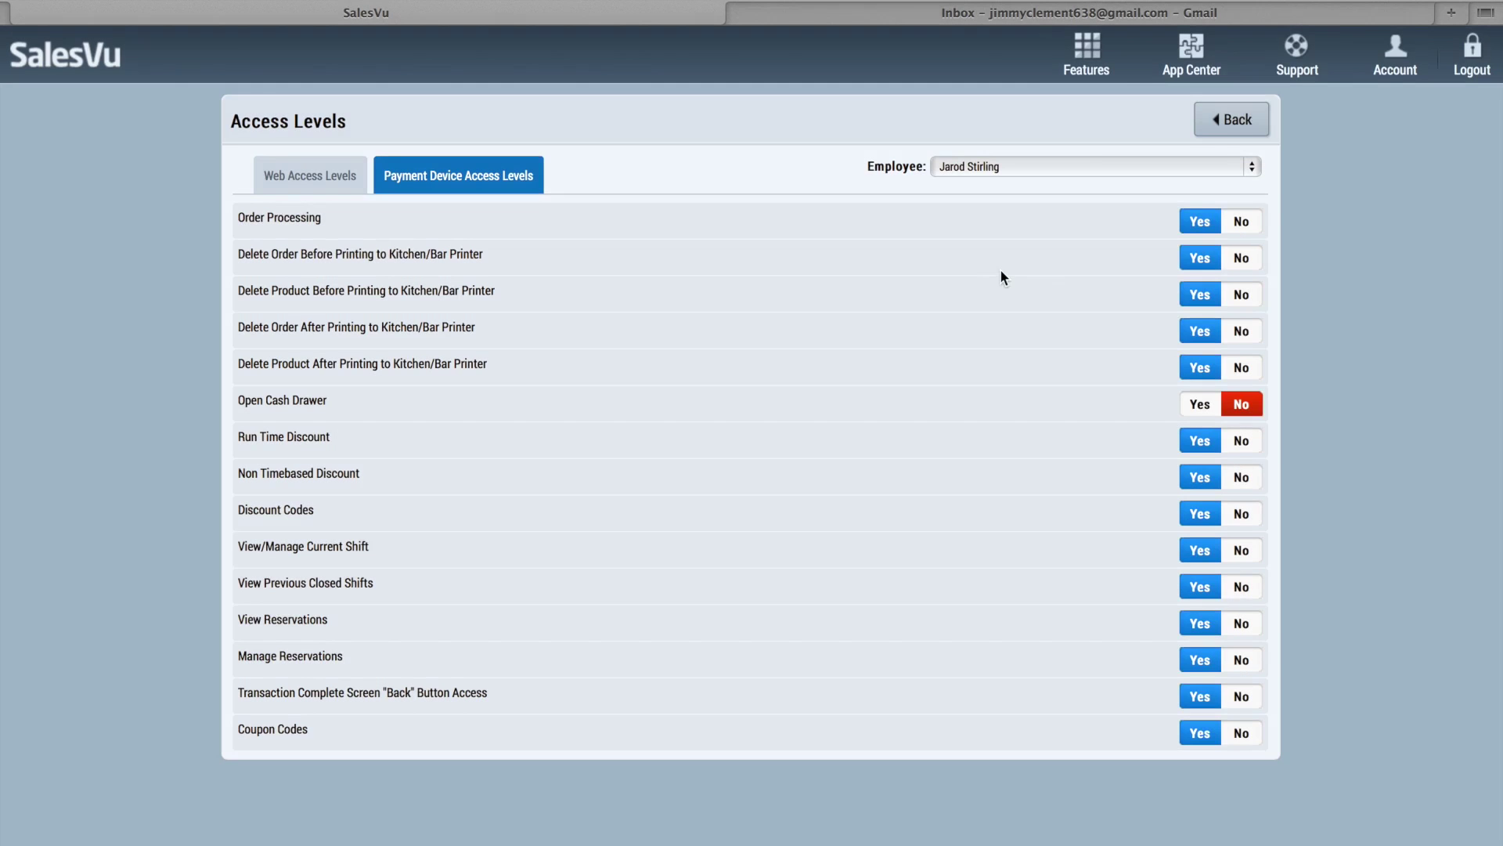
left_click(1225, 123)
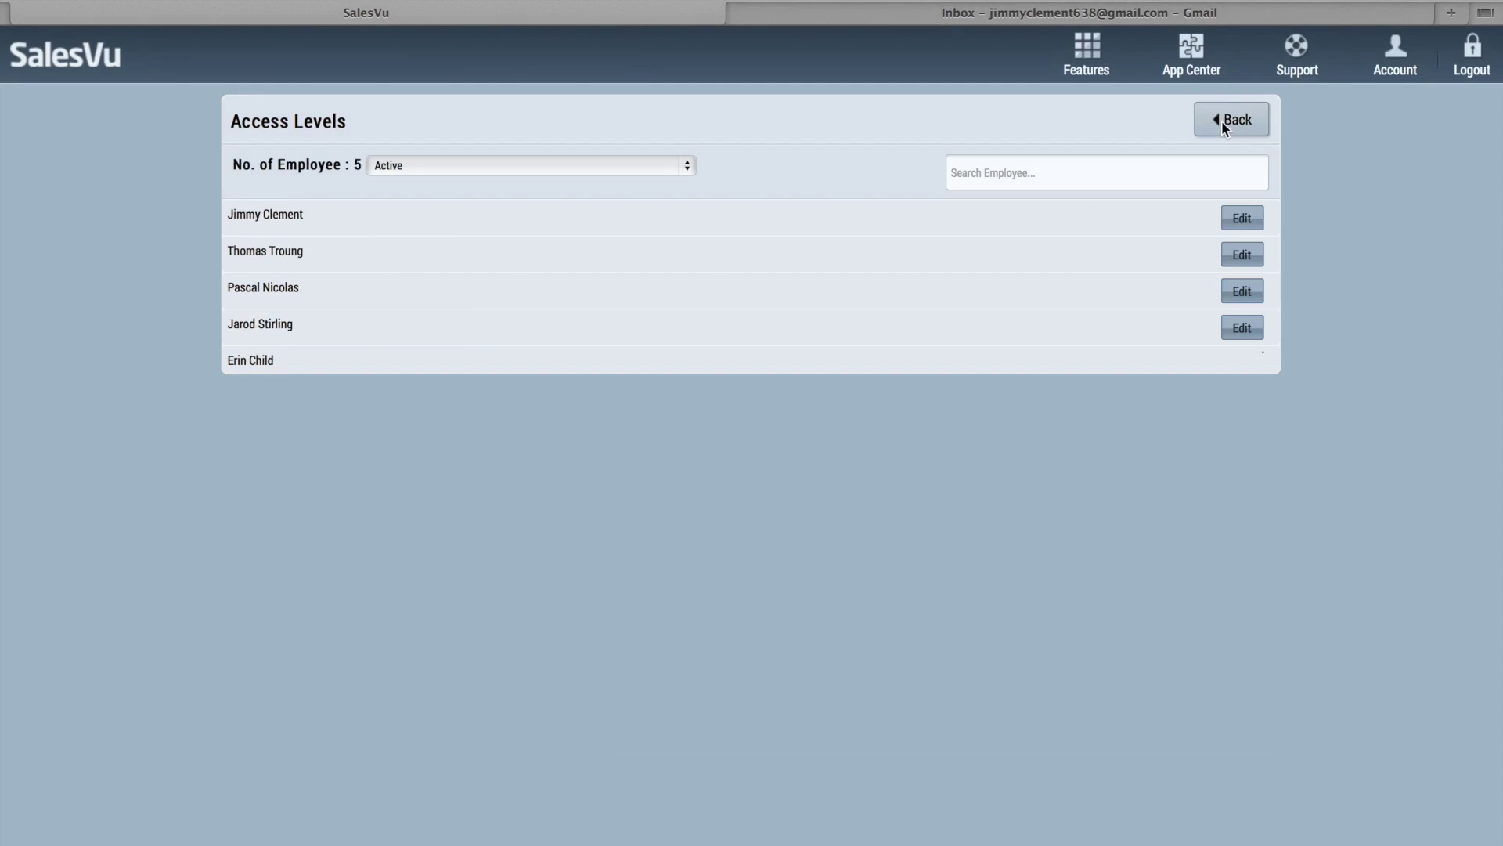
Check the first employee's Hours record (April 28 shift, 8 hours 4 minutes) and return to Employee Management.
left_click(1225, 122)
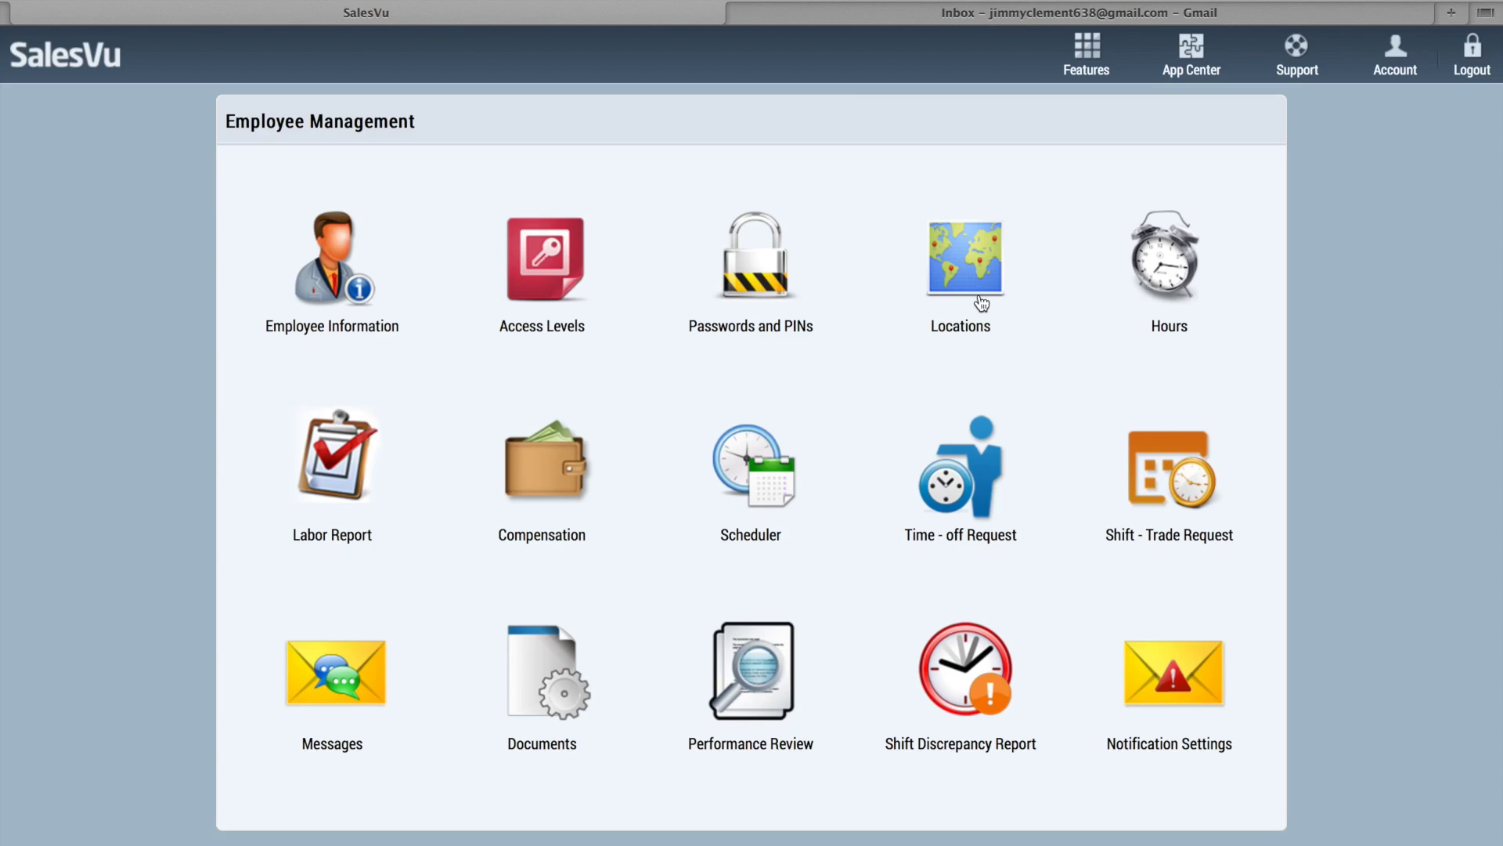
left_click(1165, 271)
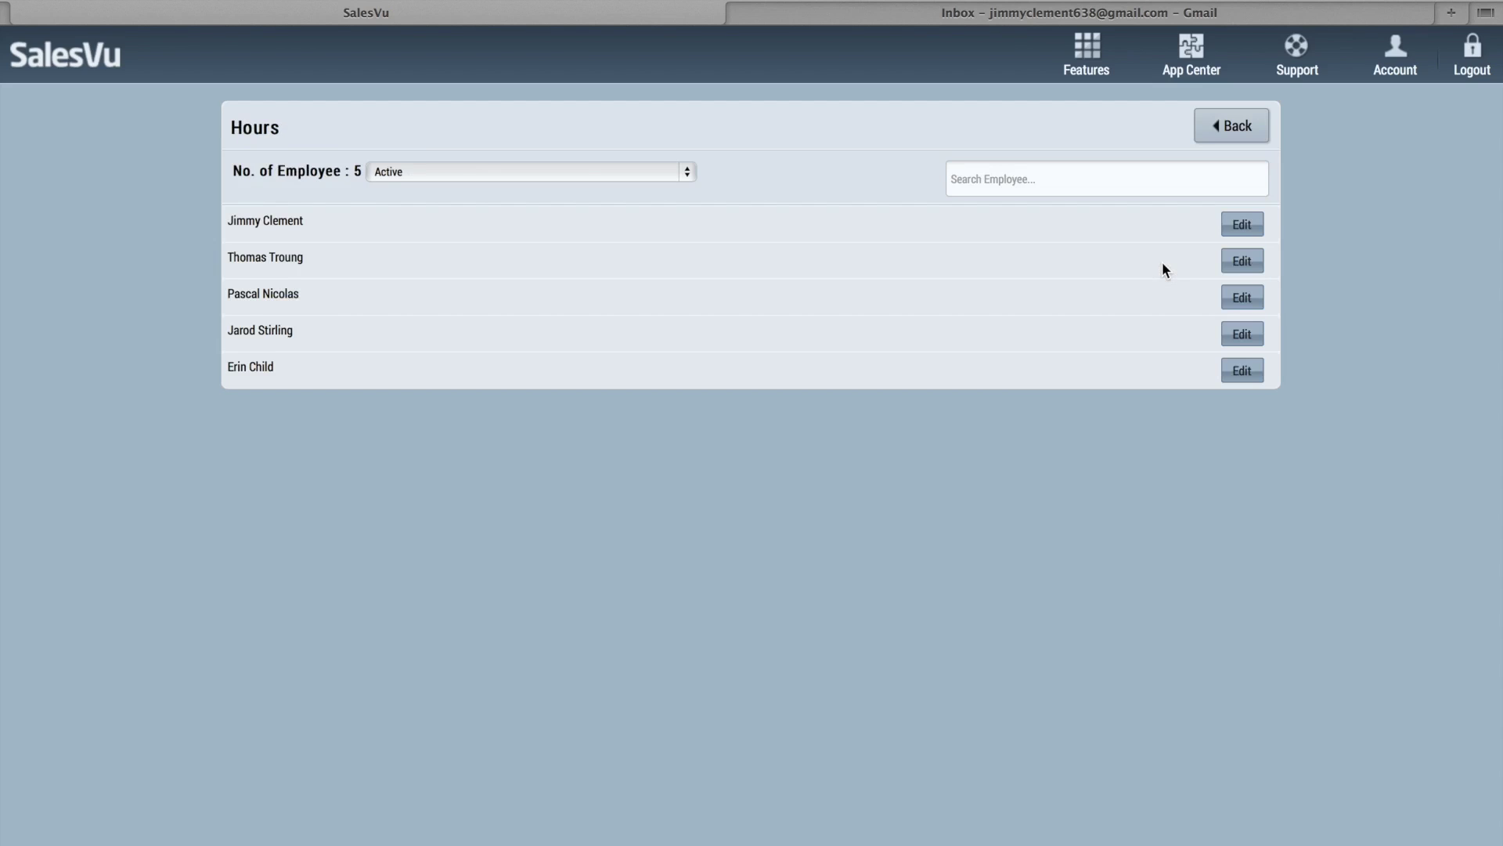
left_click(1243, 215)
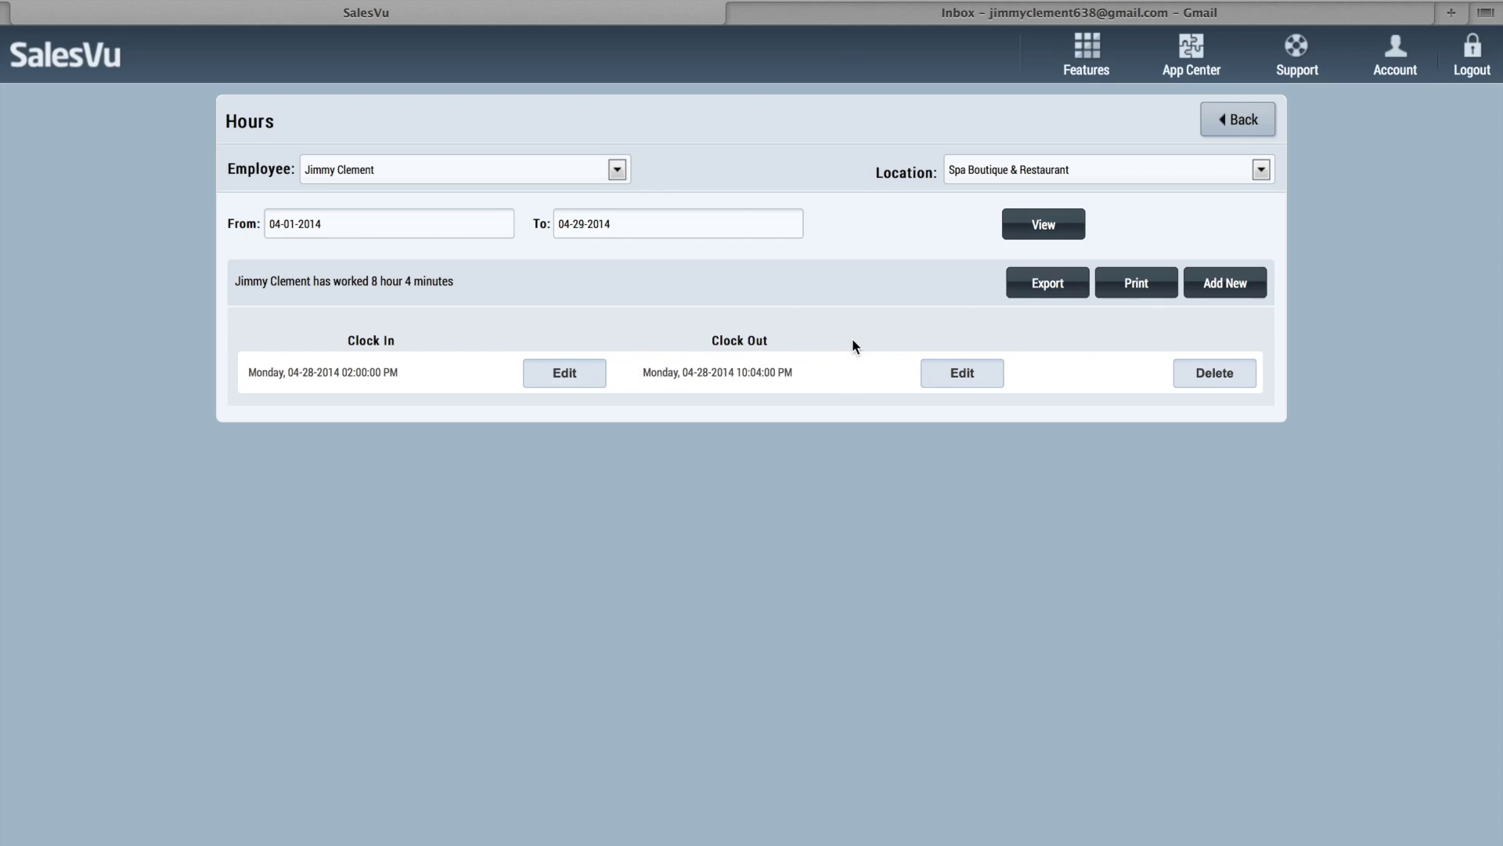
left_click(1226, 112)
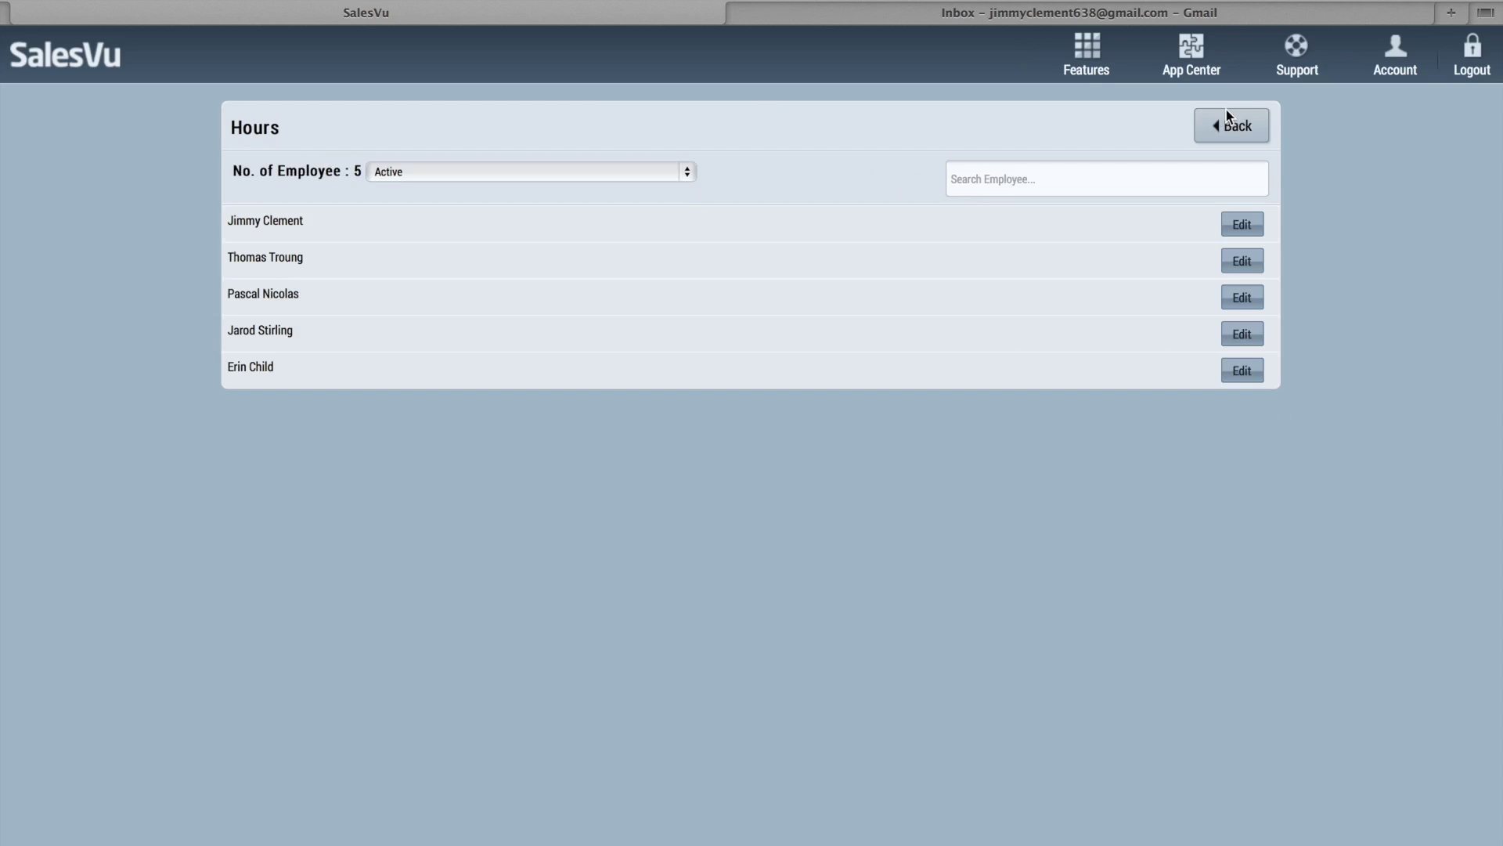
left_click(1226, 116)
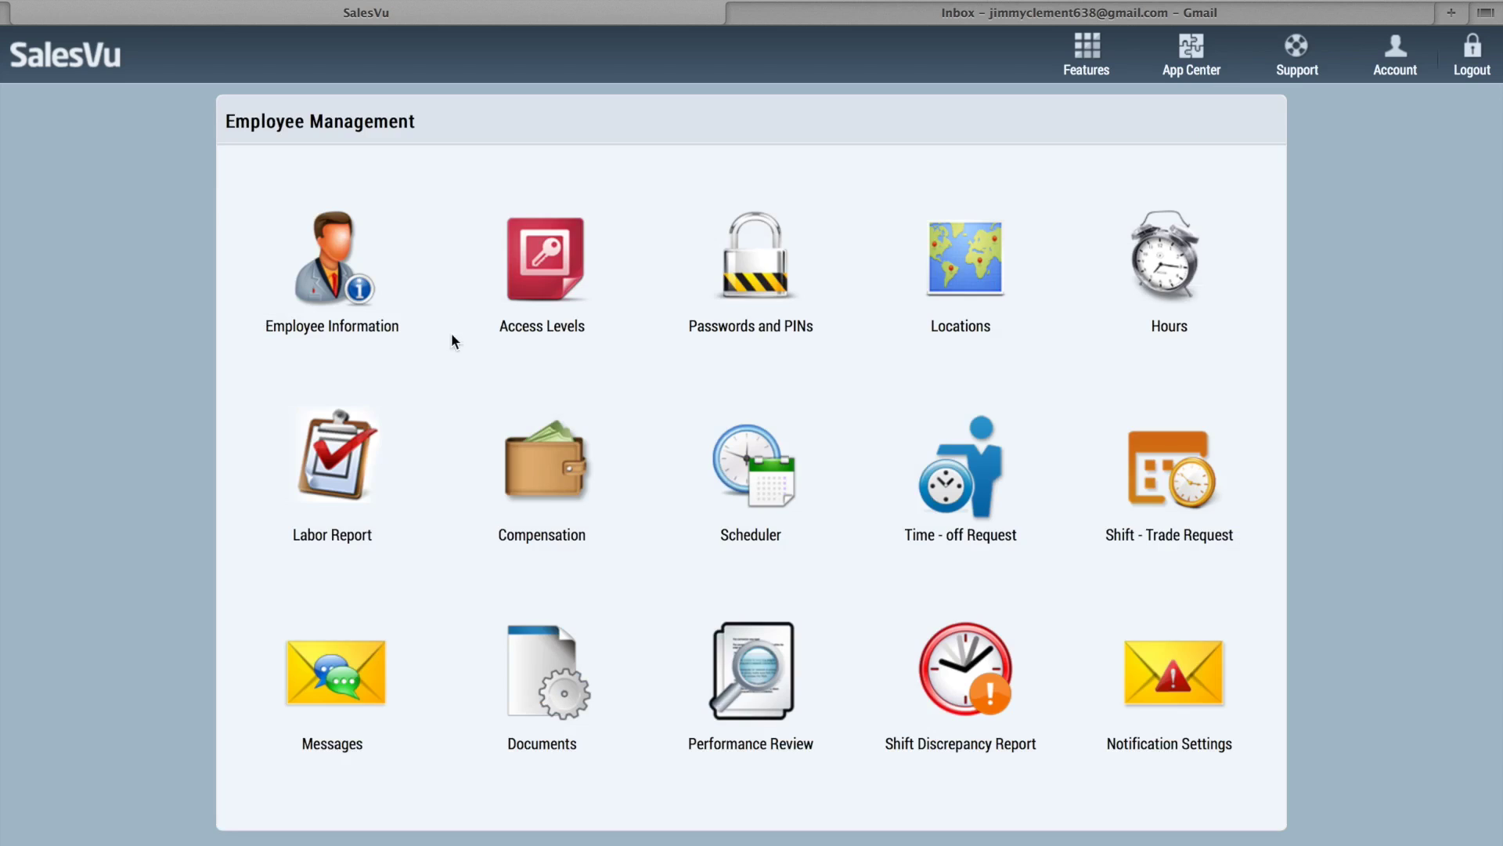
Generate today's Labor Report and review it: 11:39 hours, 262.30 compensation, 4.00% labour cost ratio.
left_click(366, 473)
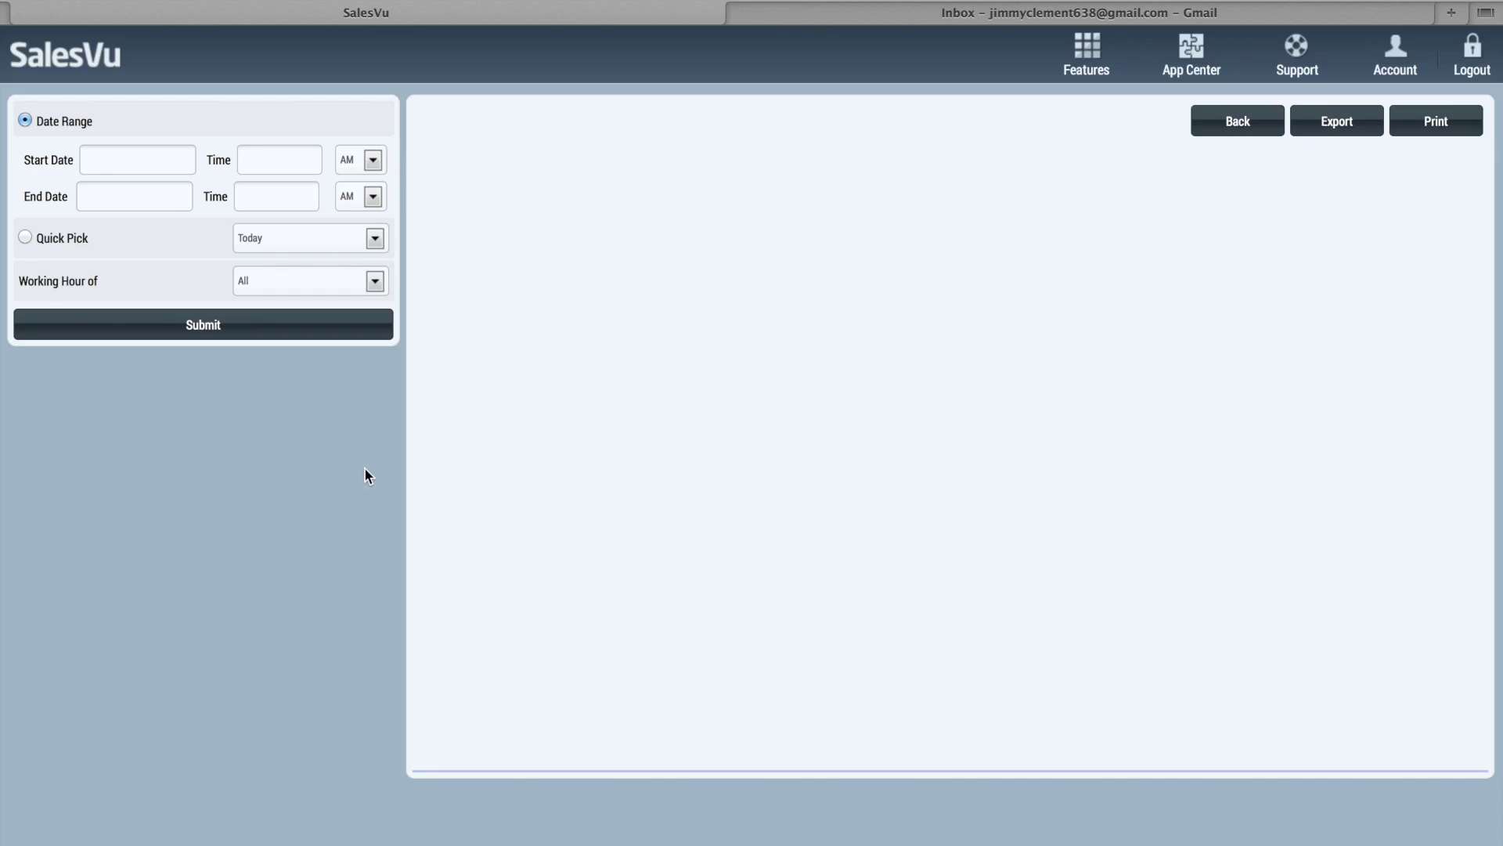
left_click(81, 240)
left_click(185, 329)
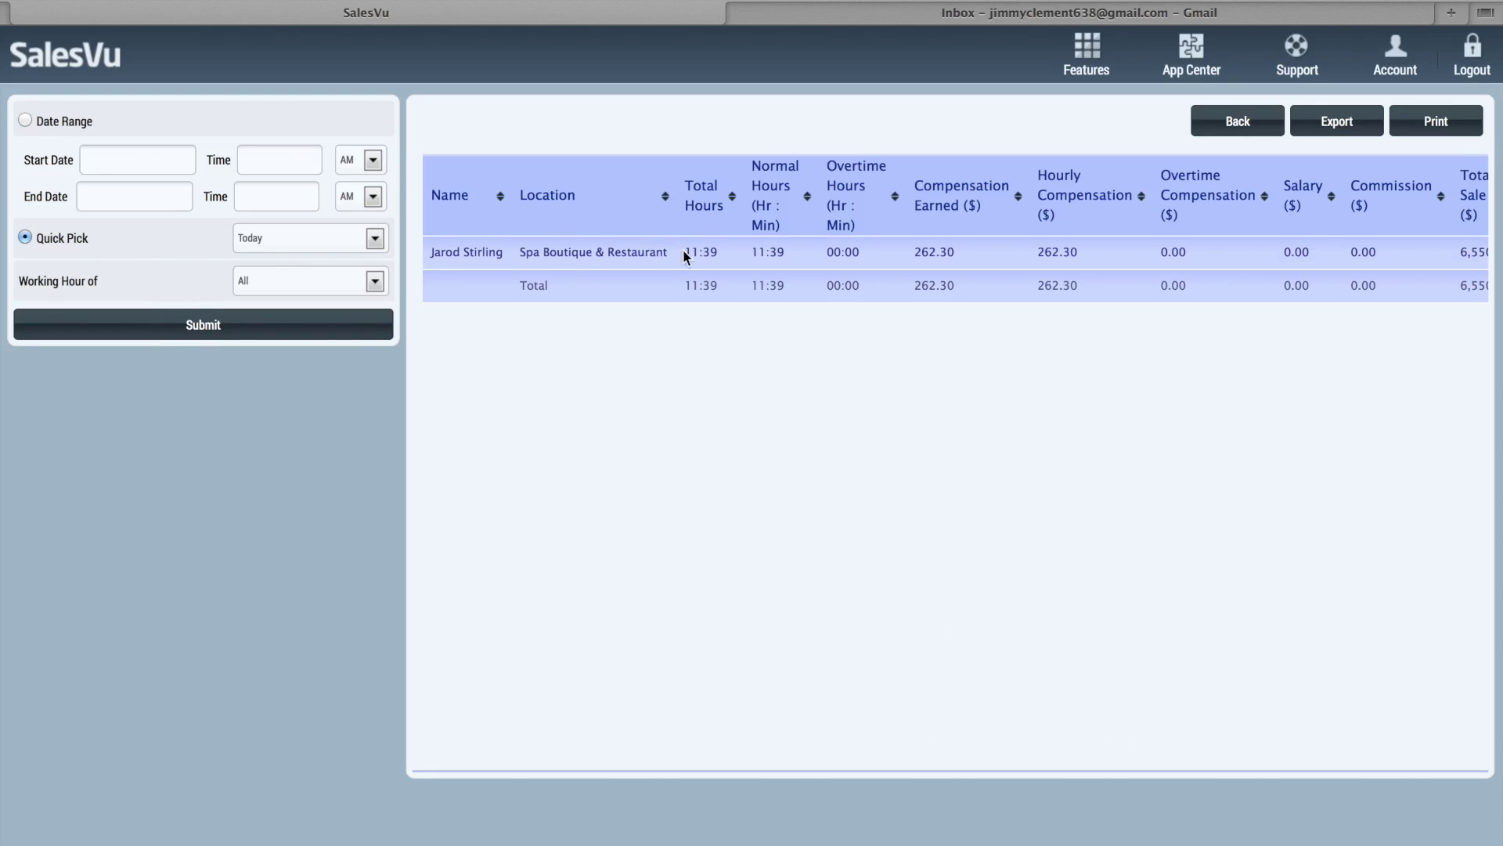
scroll(715, 249, "right", 3)
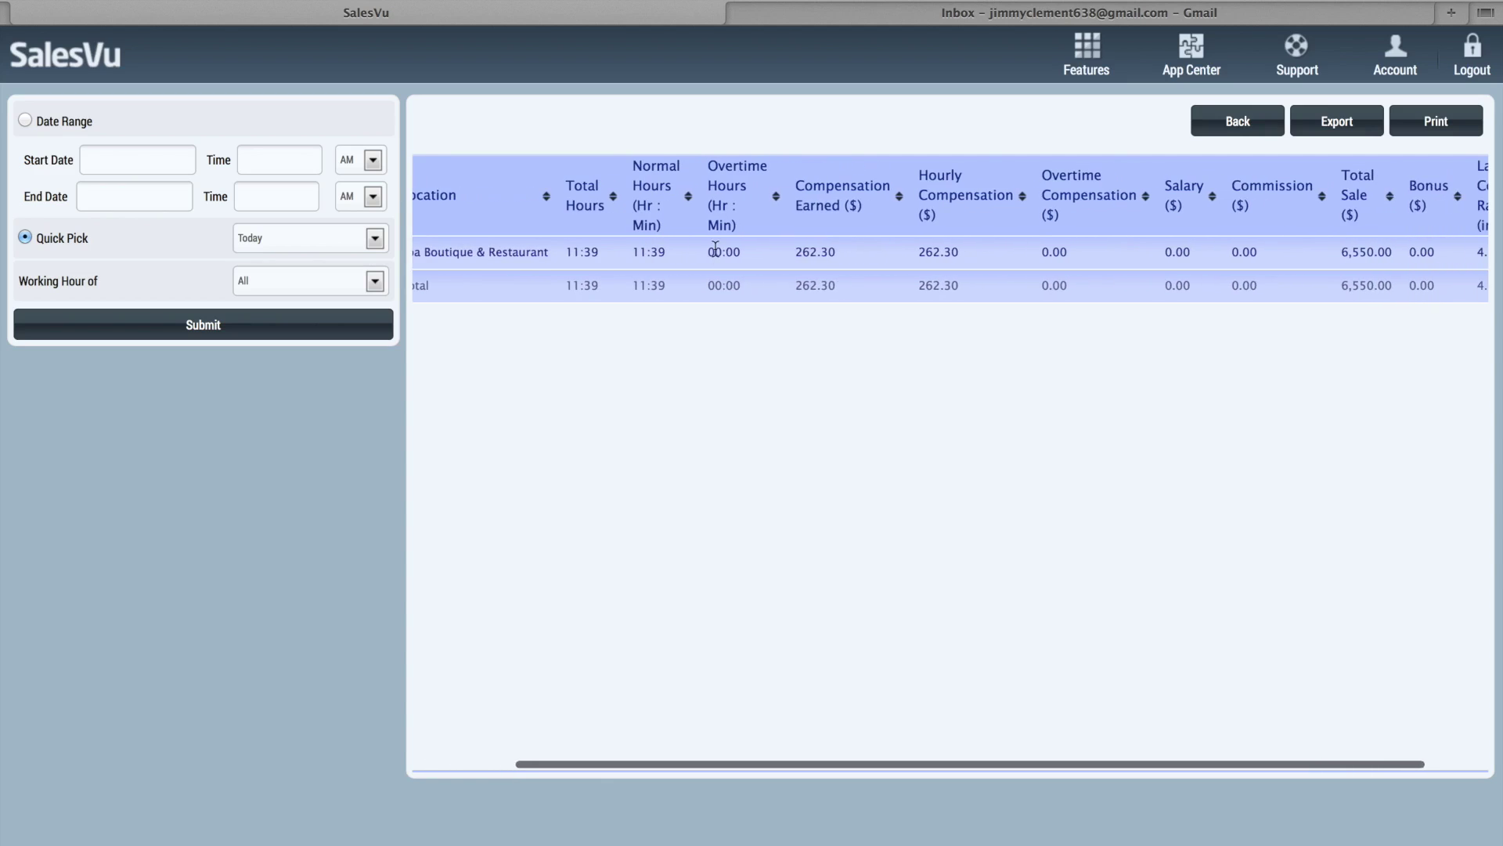
scroll(1011, 252, "right", 1)
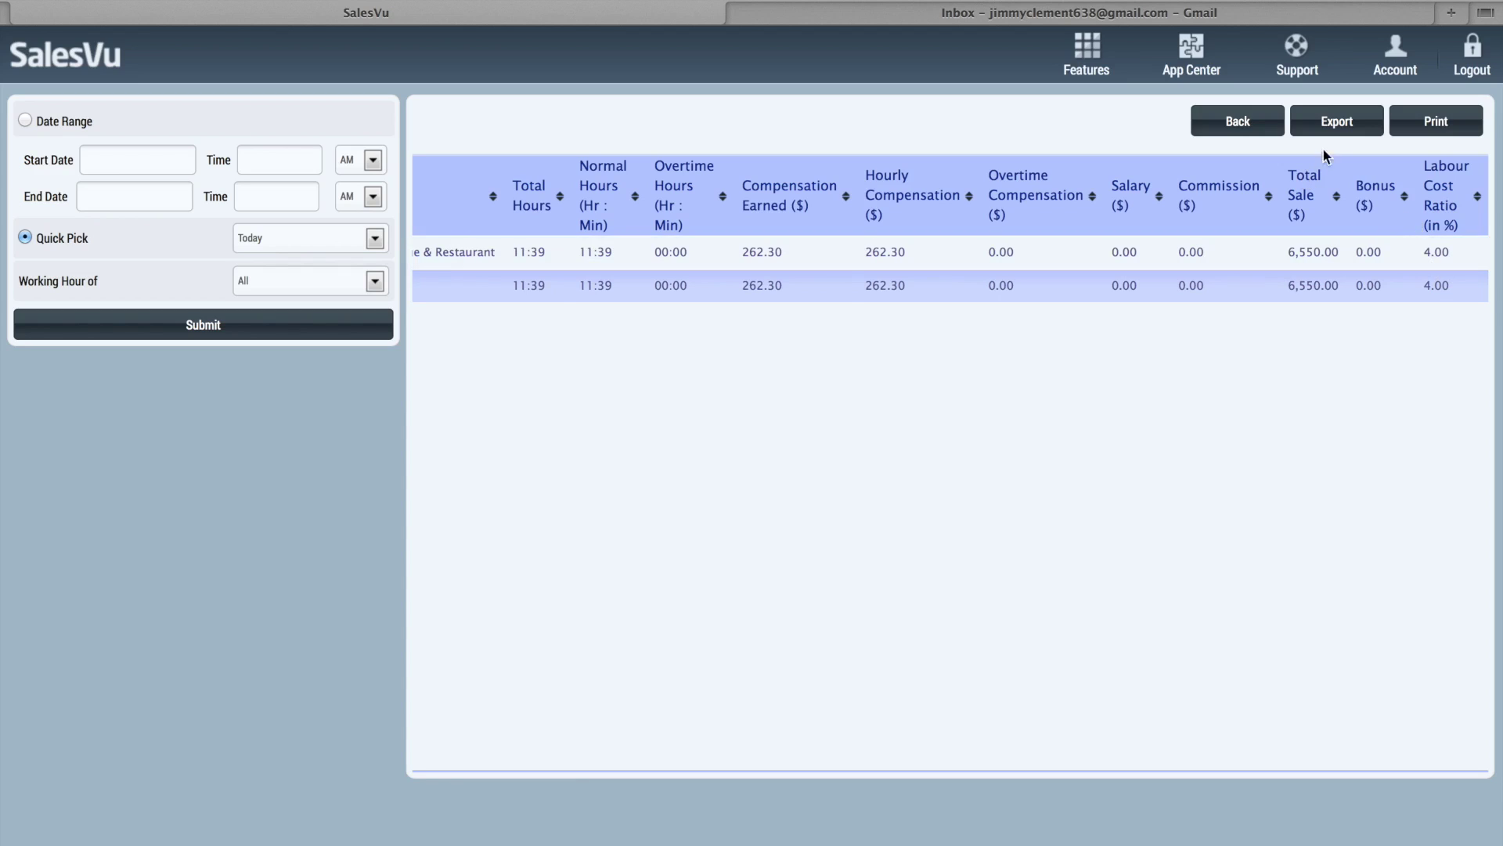
left_click(1235, 130)
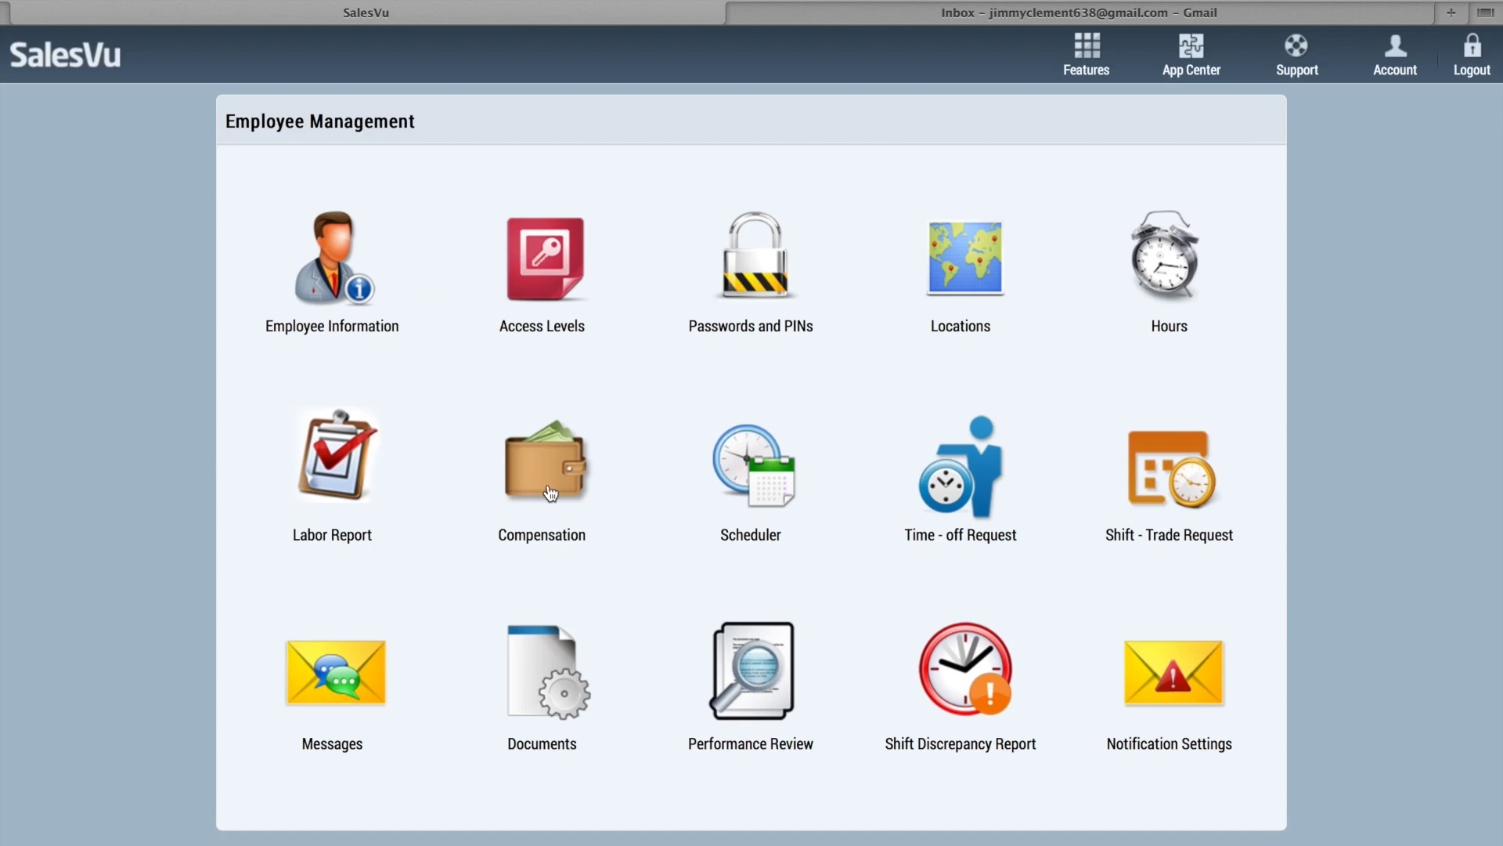
left_click(550, 491)
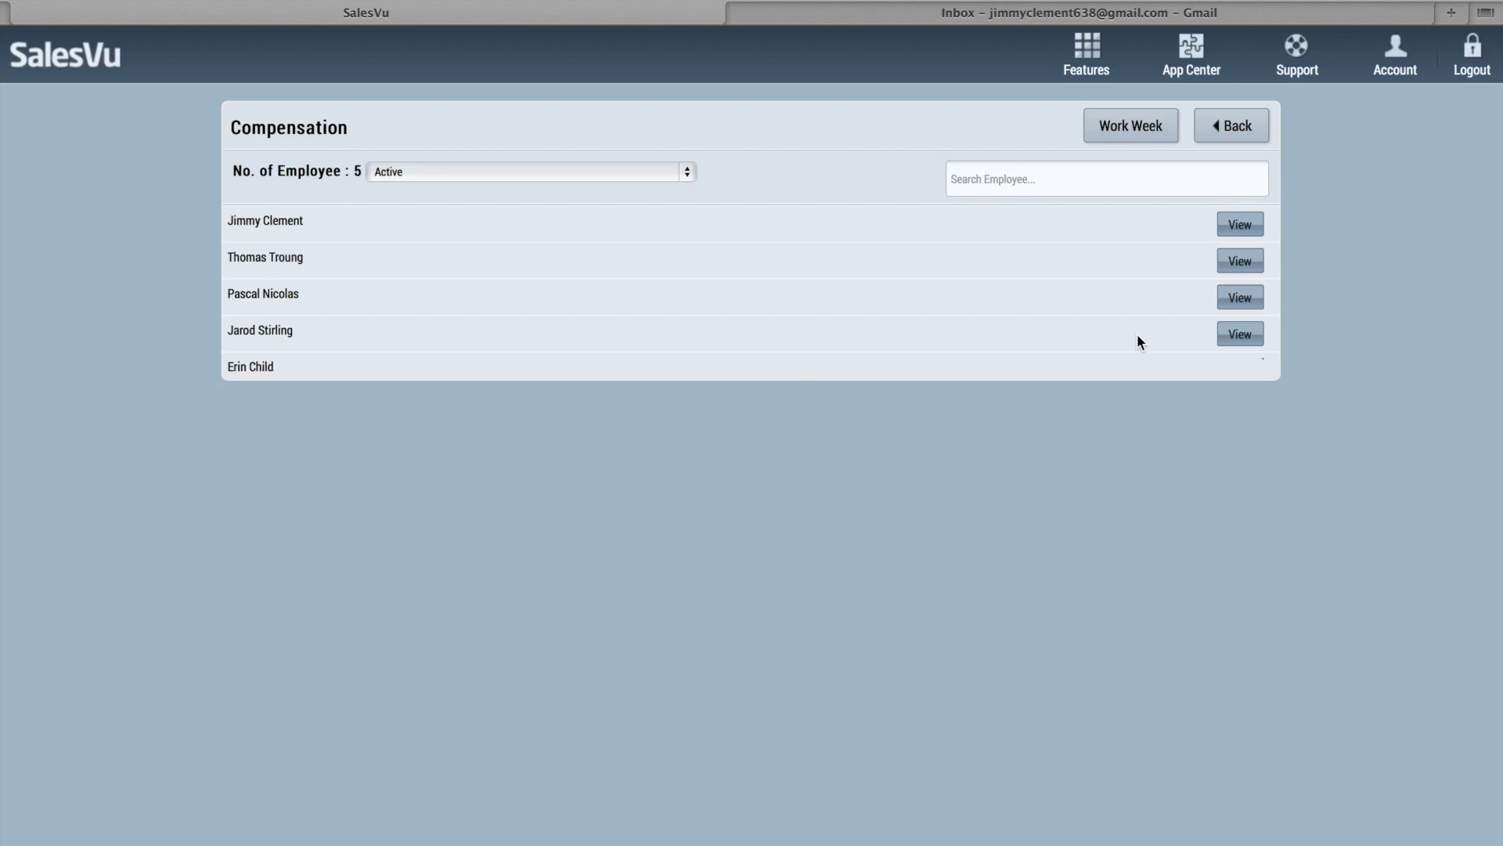
left_click(1237, 227)
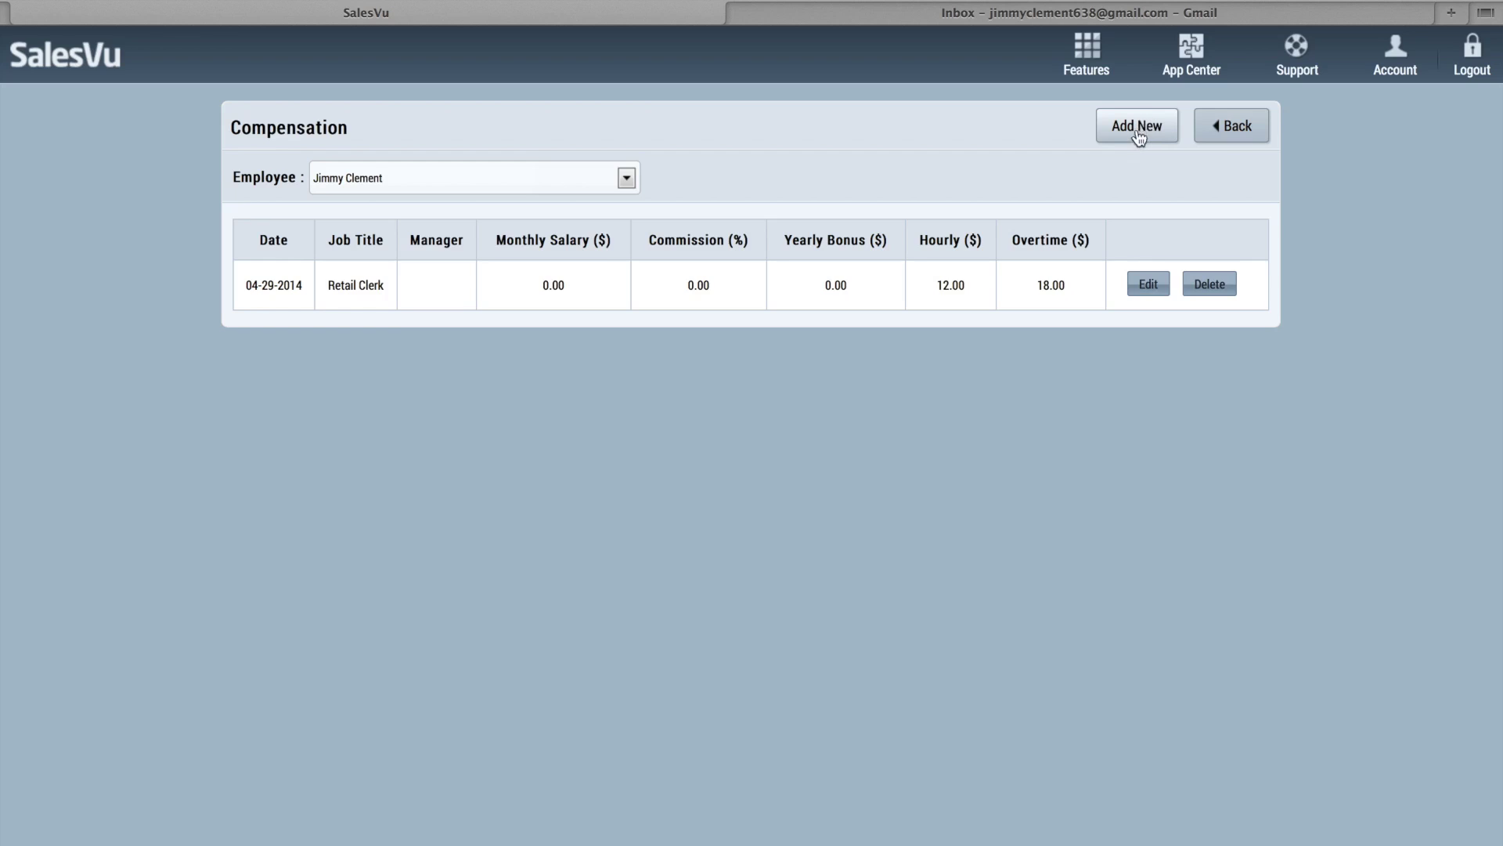
left_click(1234, 127)
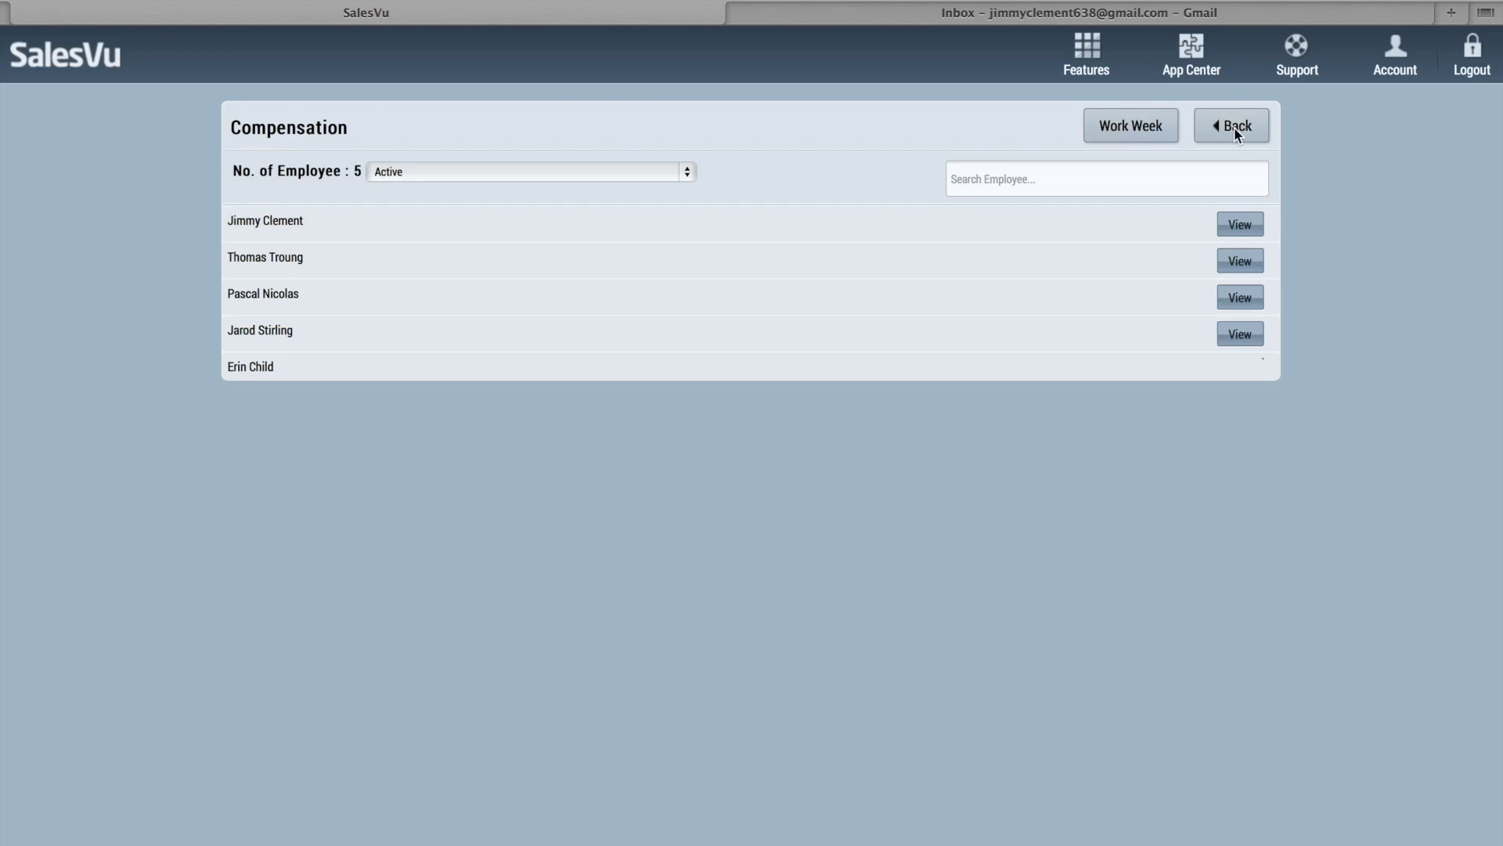
left_click(1234, 127)
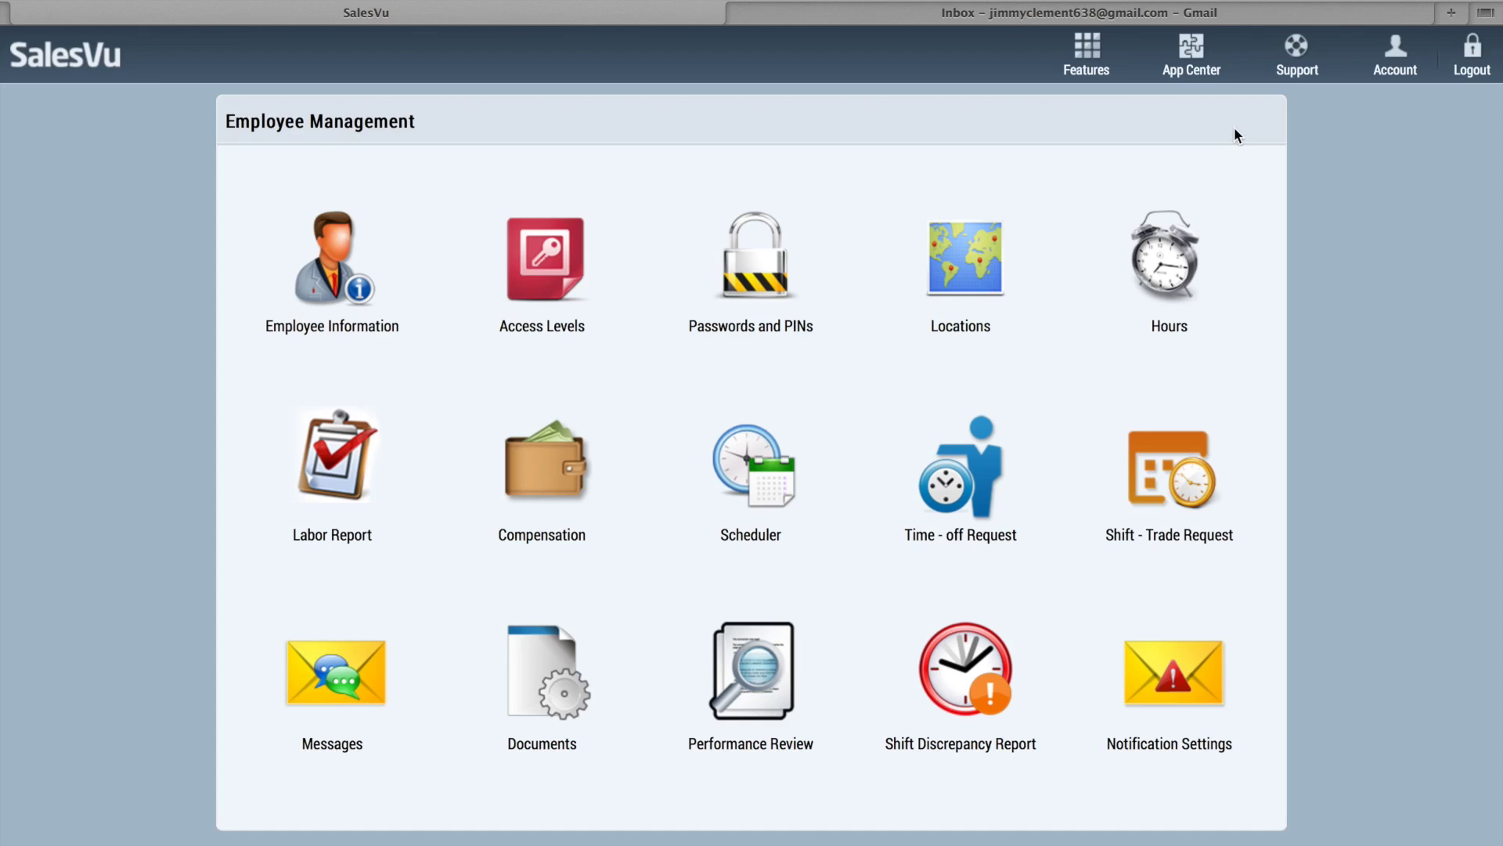
Open the Scheduler for the Spa Boutique & Restaurant location.
left_click(762, 496)
left_click(609, 302)
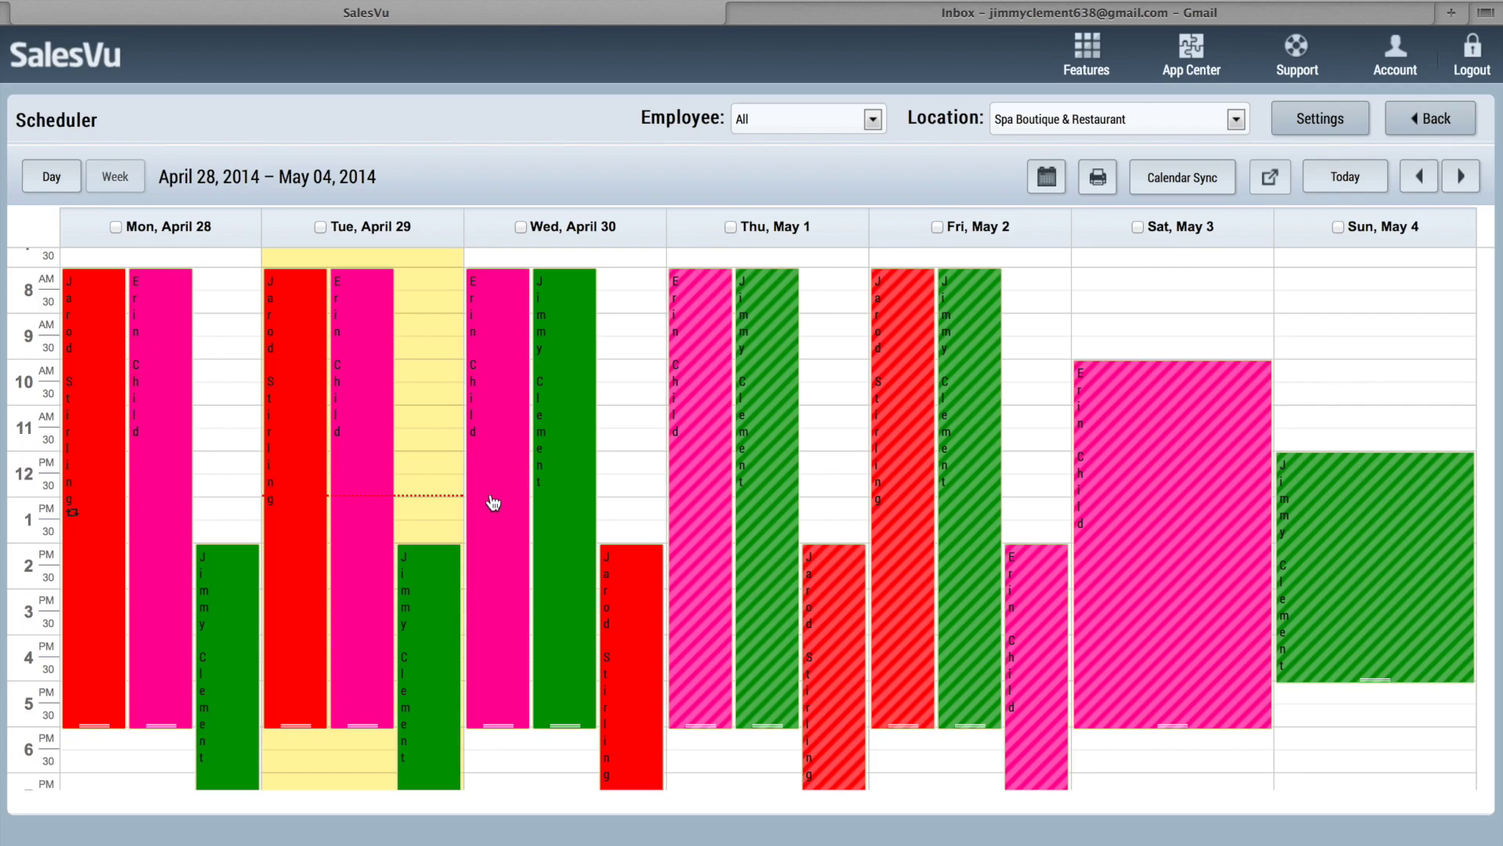
scroll(921, 482, "up", 2)
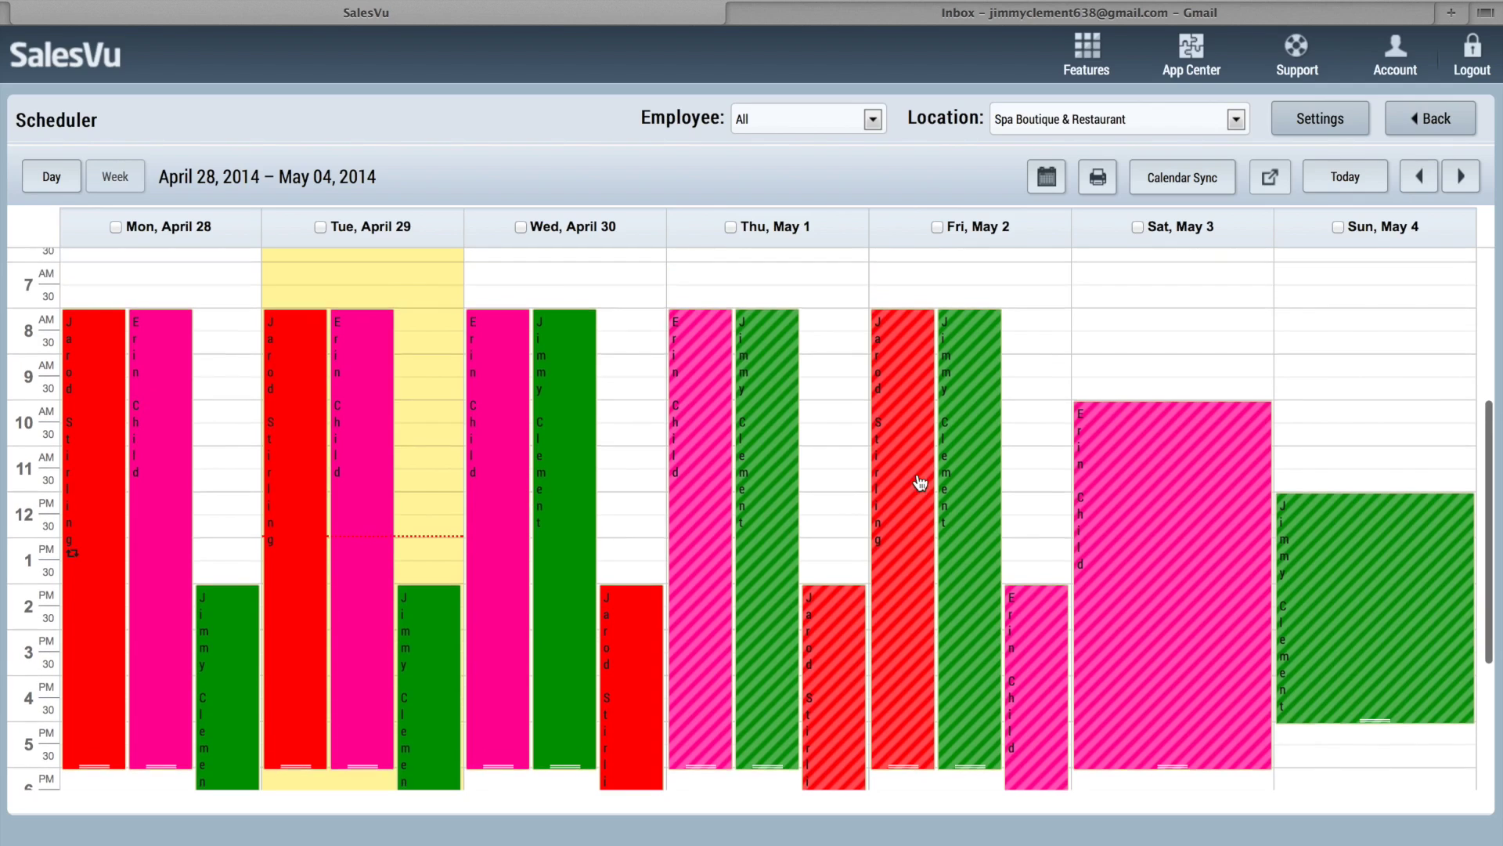
scroll(921, 482, "down", 2)
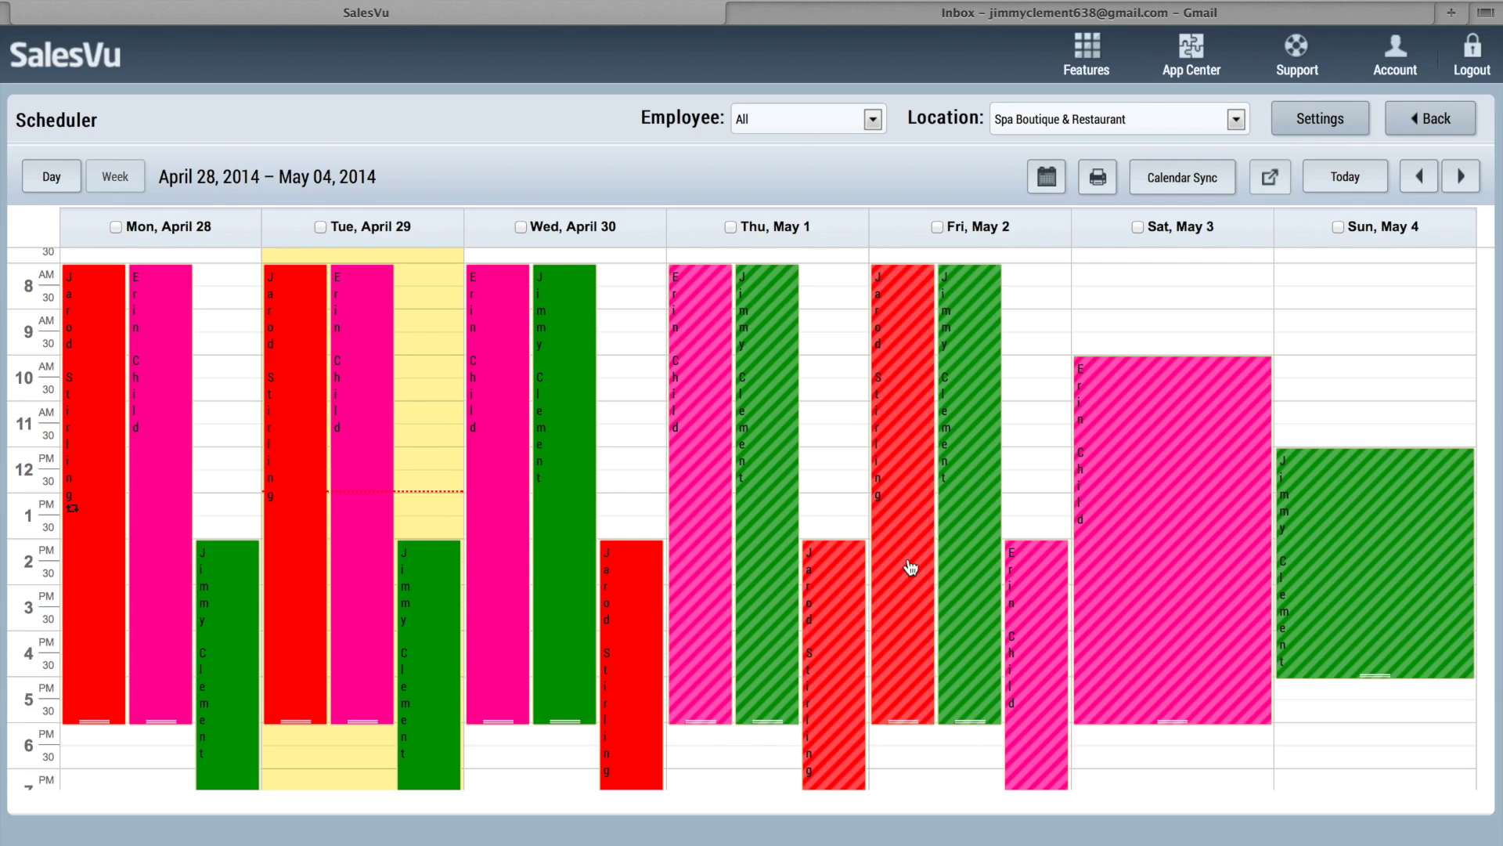
Publish and notify all shifts for Thursday May 1 through Sunday May 4.
left_click(733, 228)
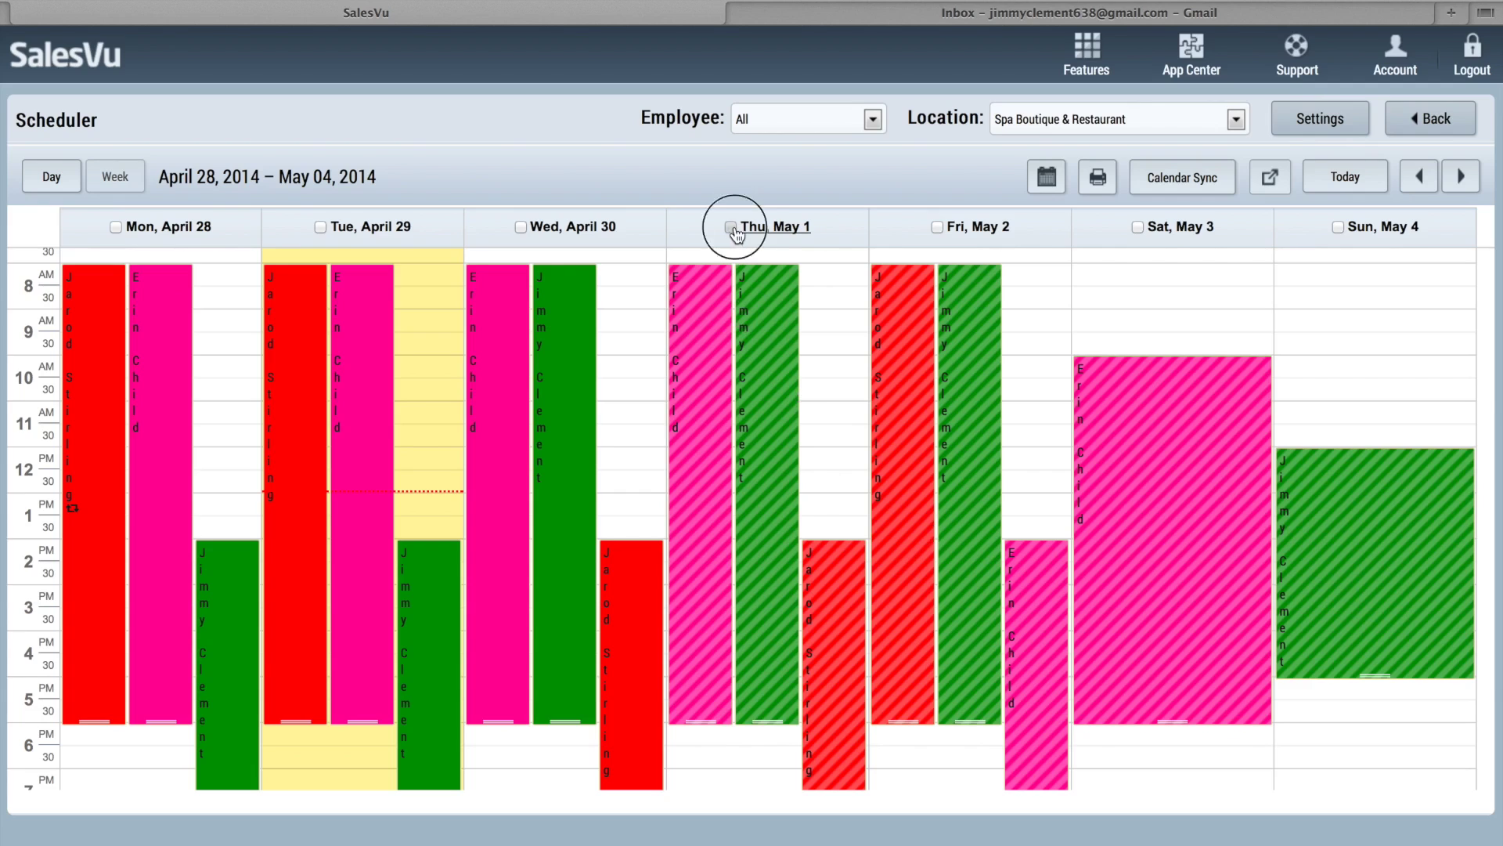
left_click(937, 227)
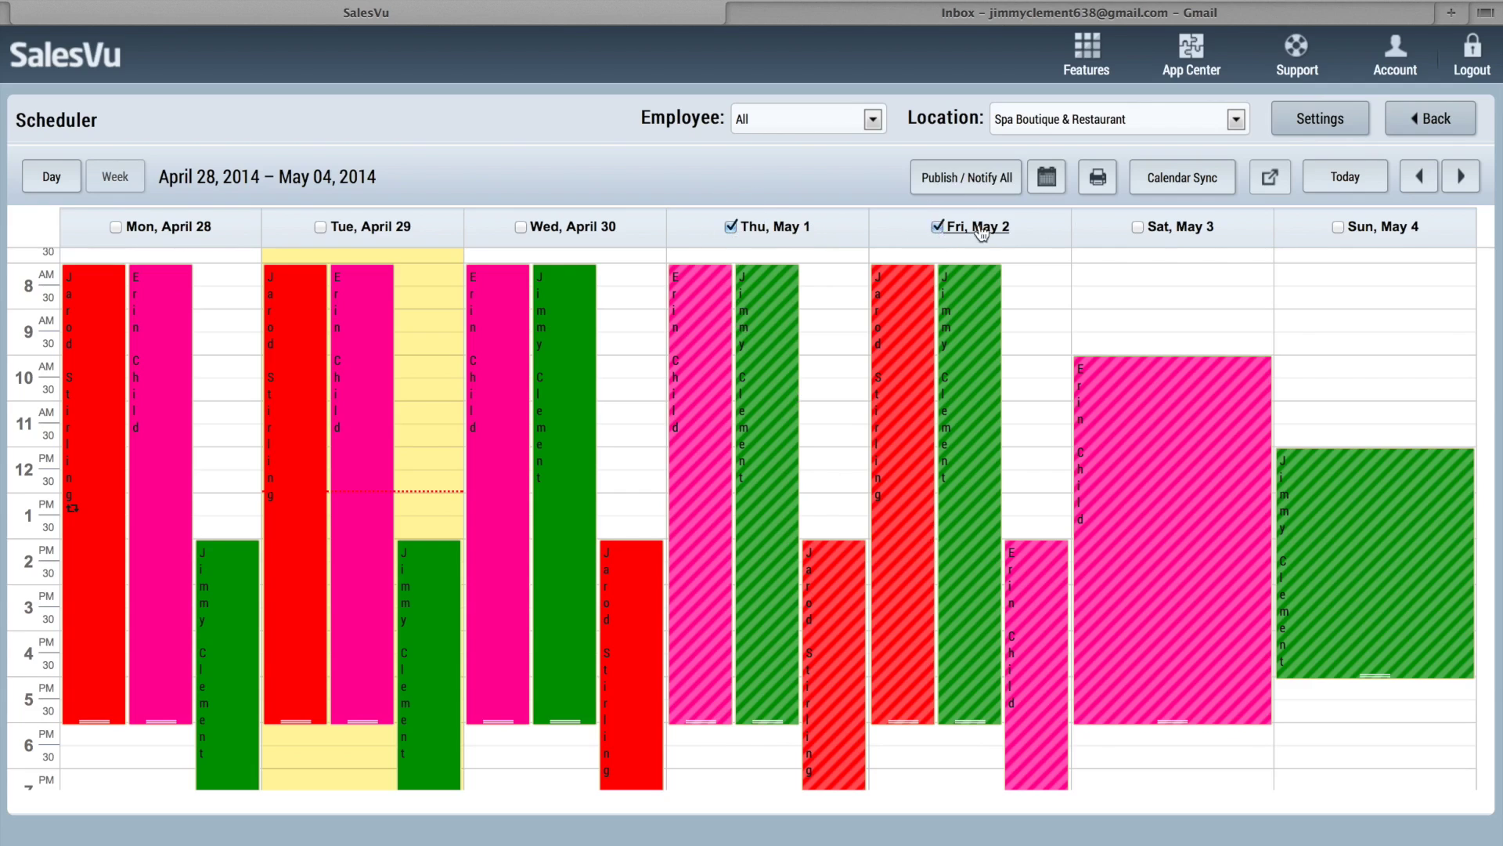
left_click(1137, 227)
left_click(1338, 227)
left_click(973, 187)
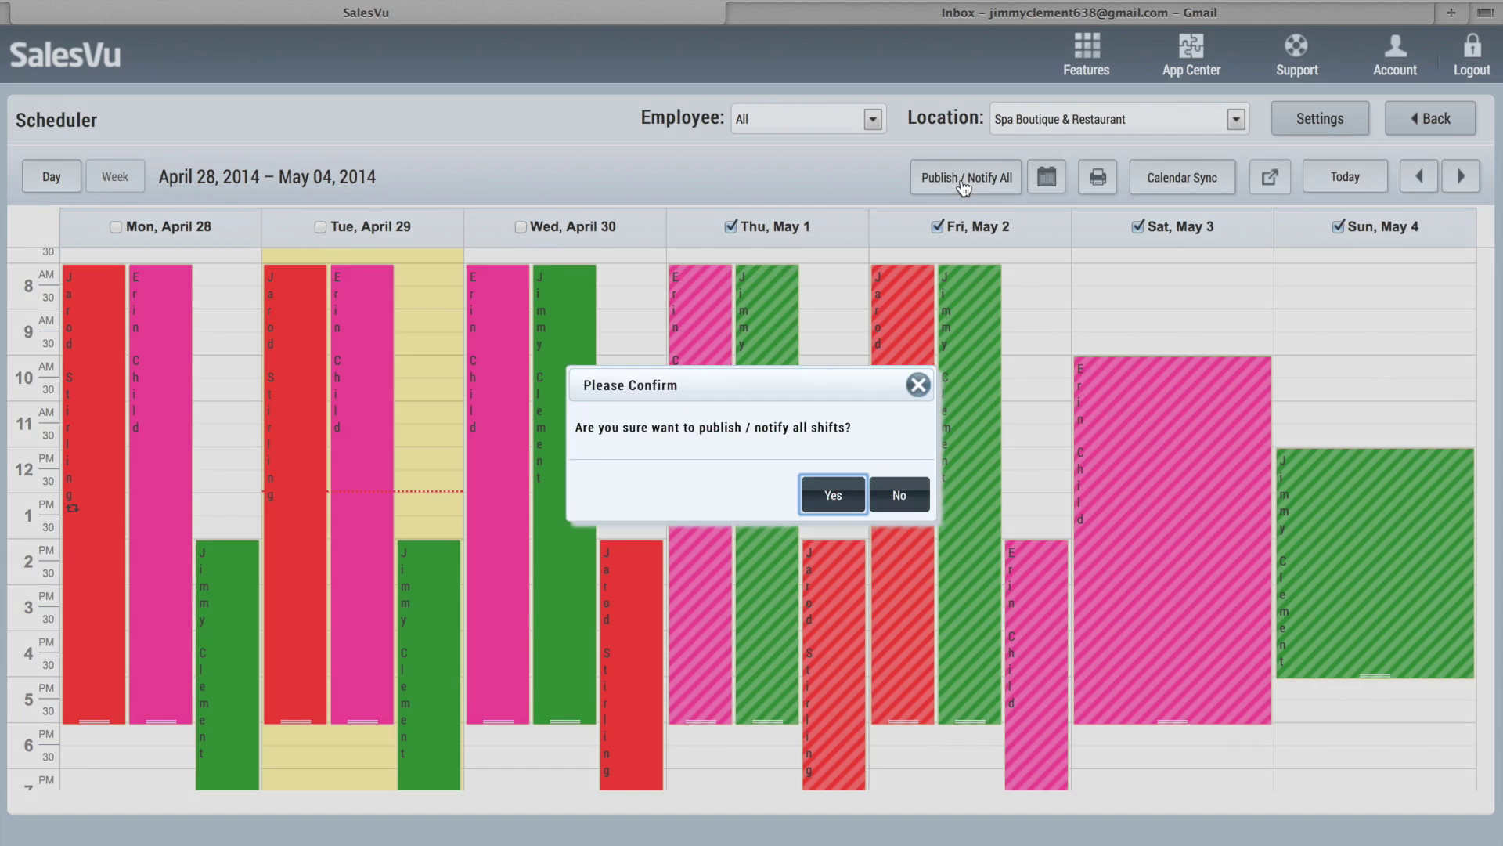
left_click(835, 498)
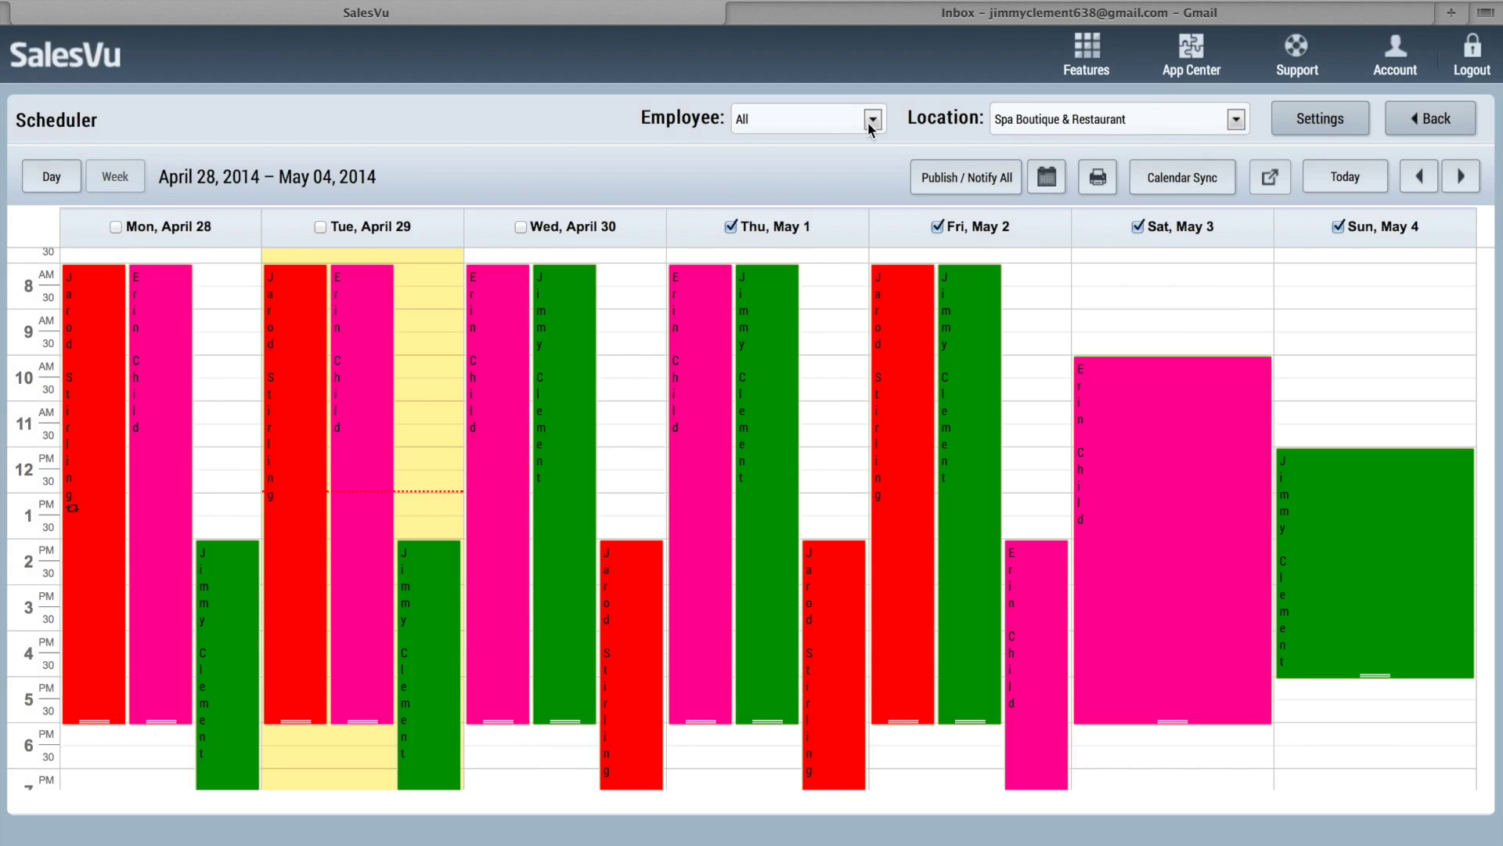
Read the 'You Have a Shift in Spa Boutique & Restaurant' email in Gmail, then return to SalesVu.
left_click(884, 11)
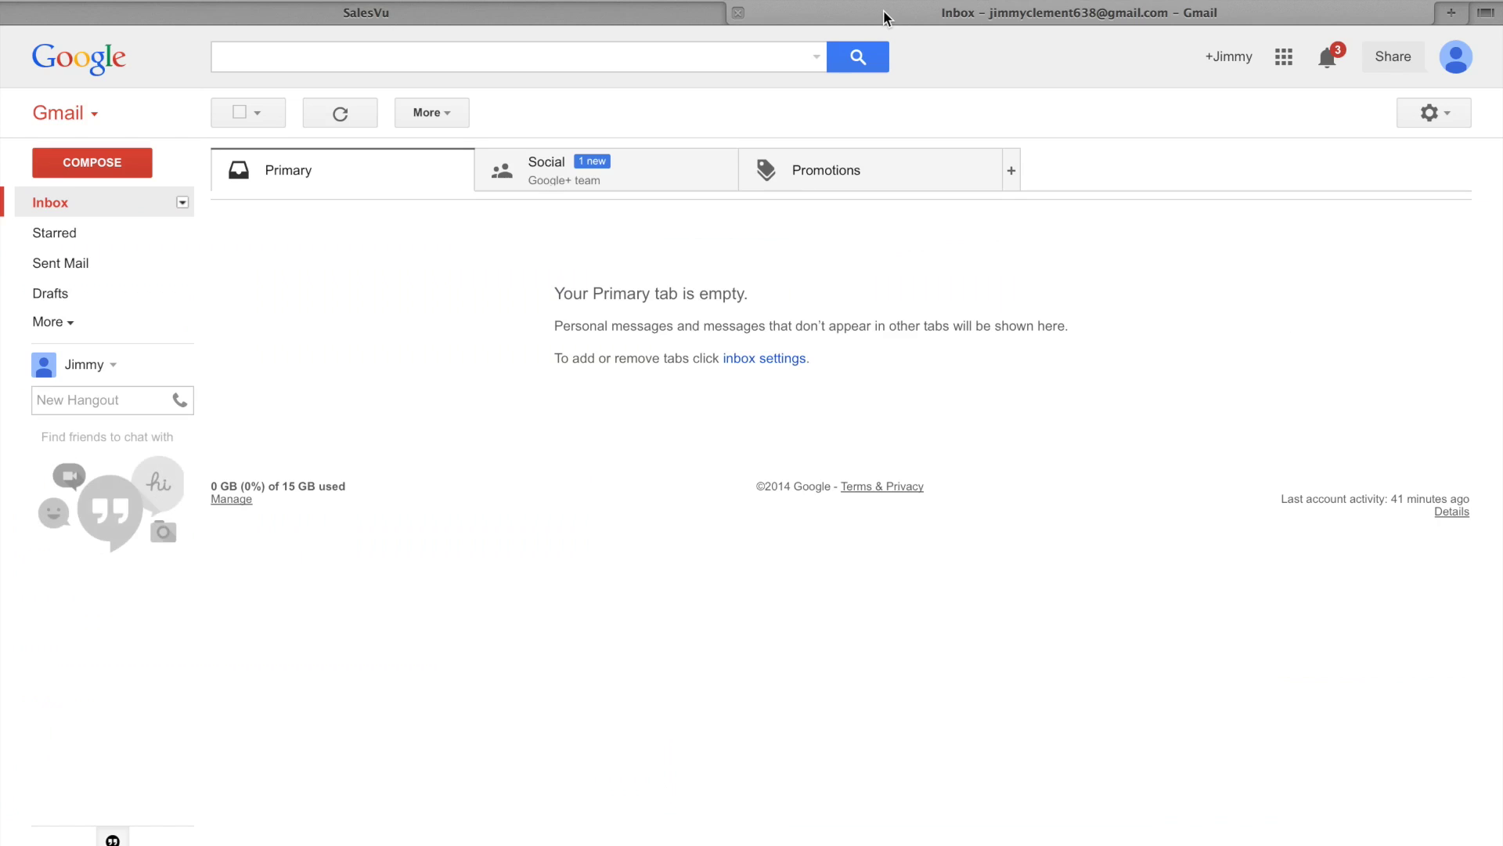
left_click(118, 207)
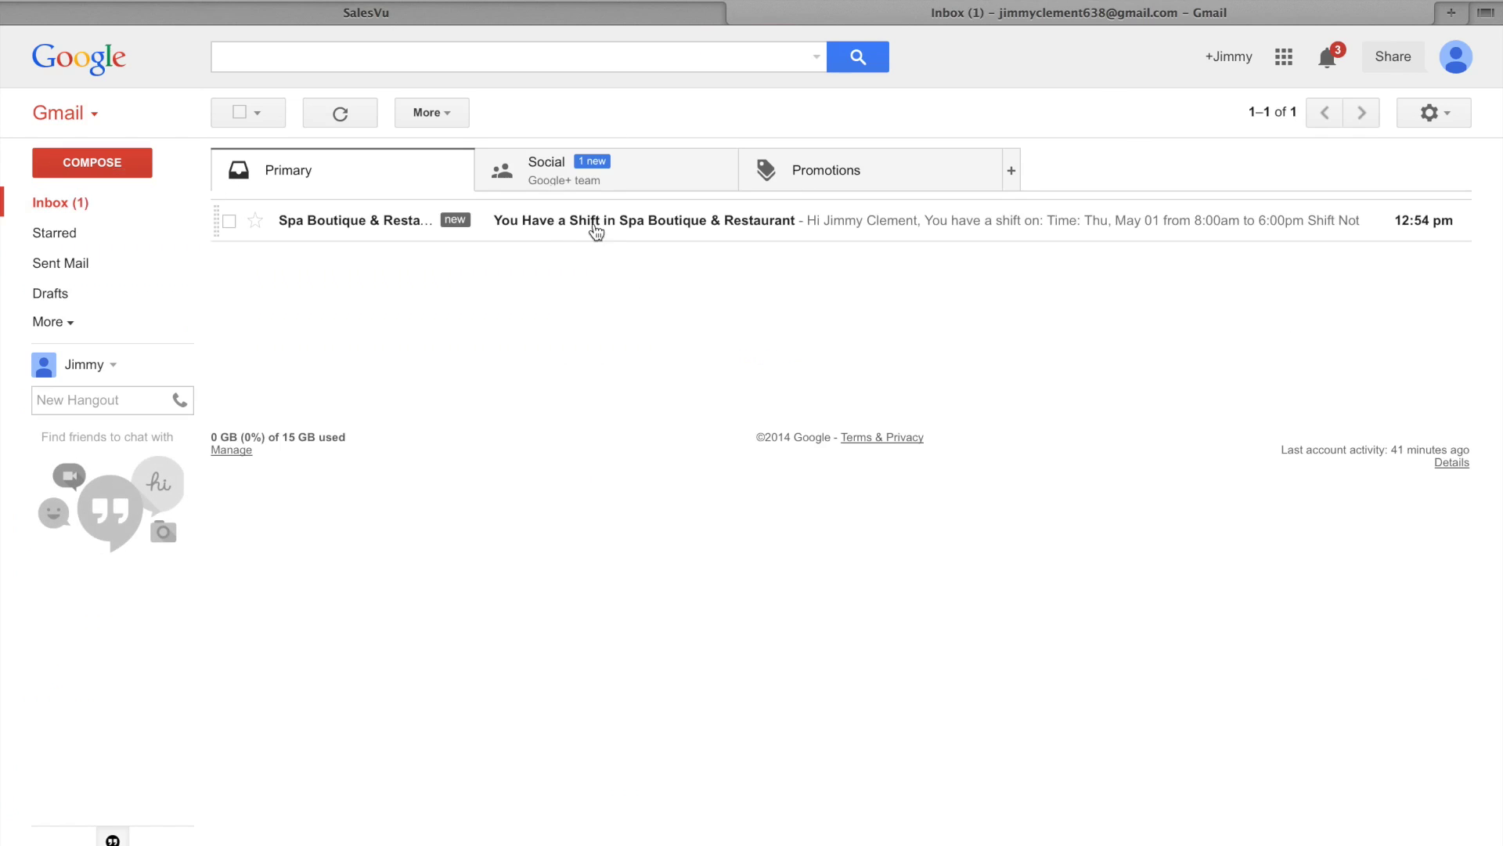
left_click(618, 227)
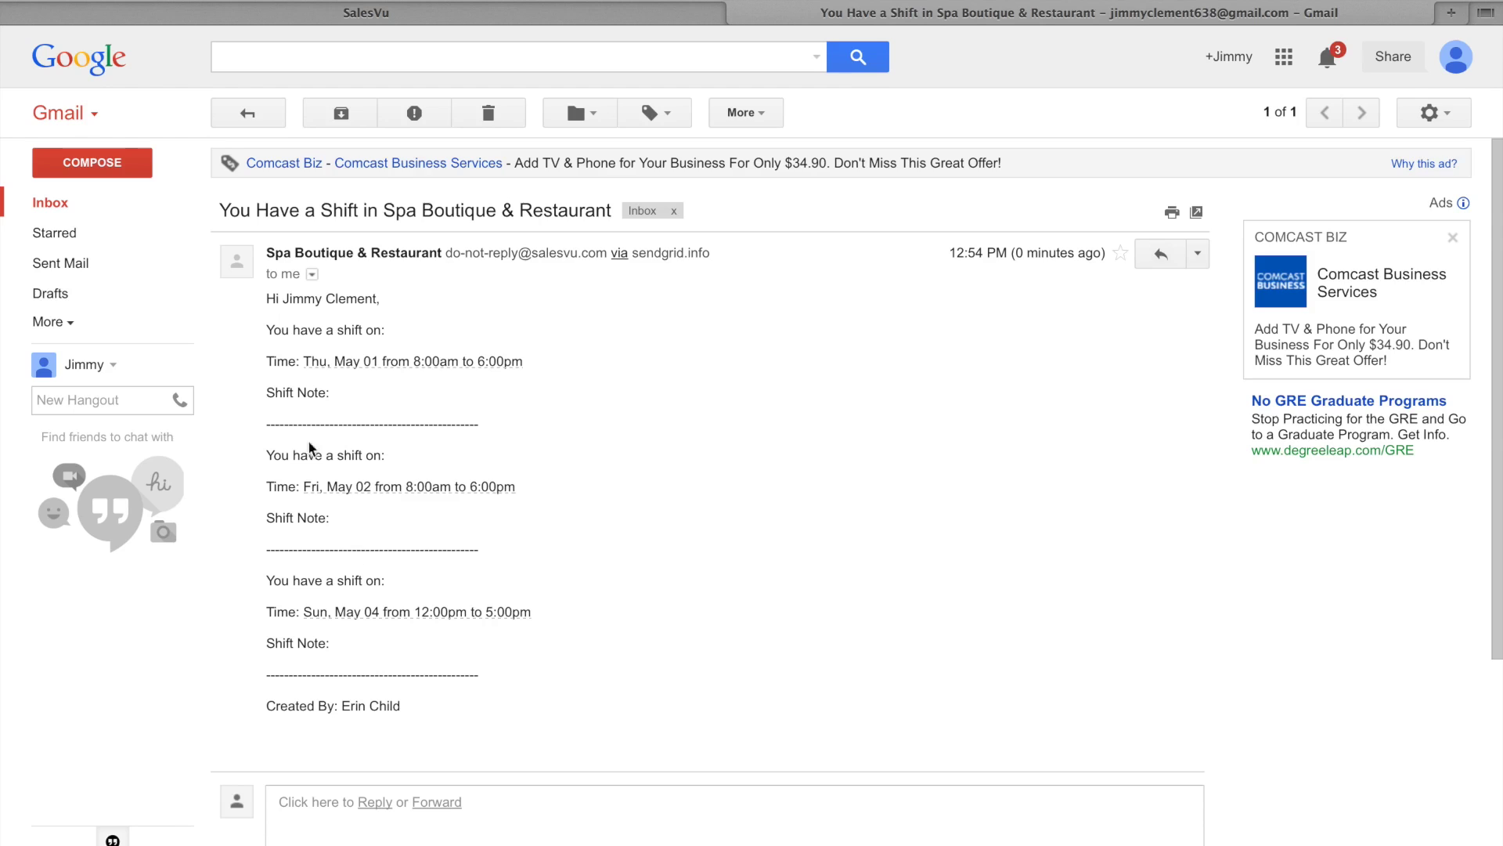
left_click(326, 14)
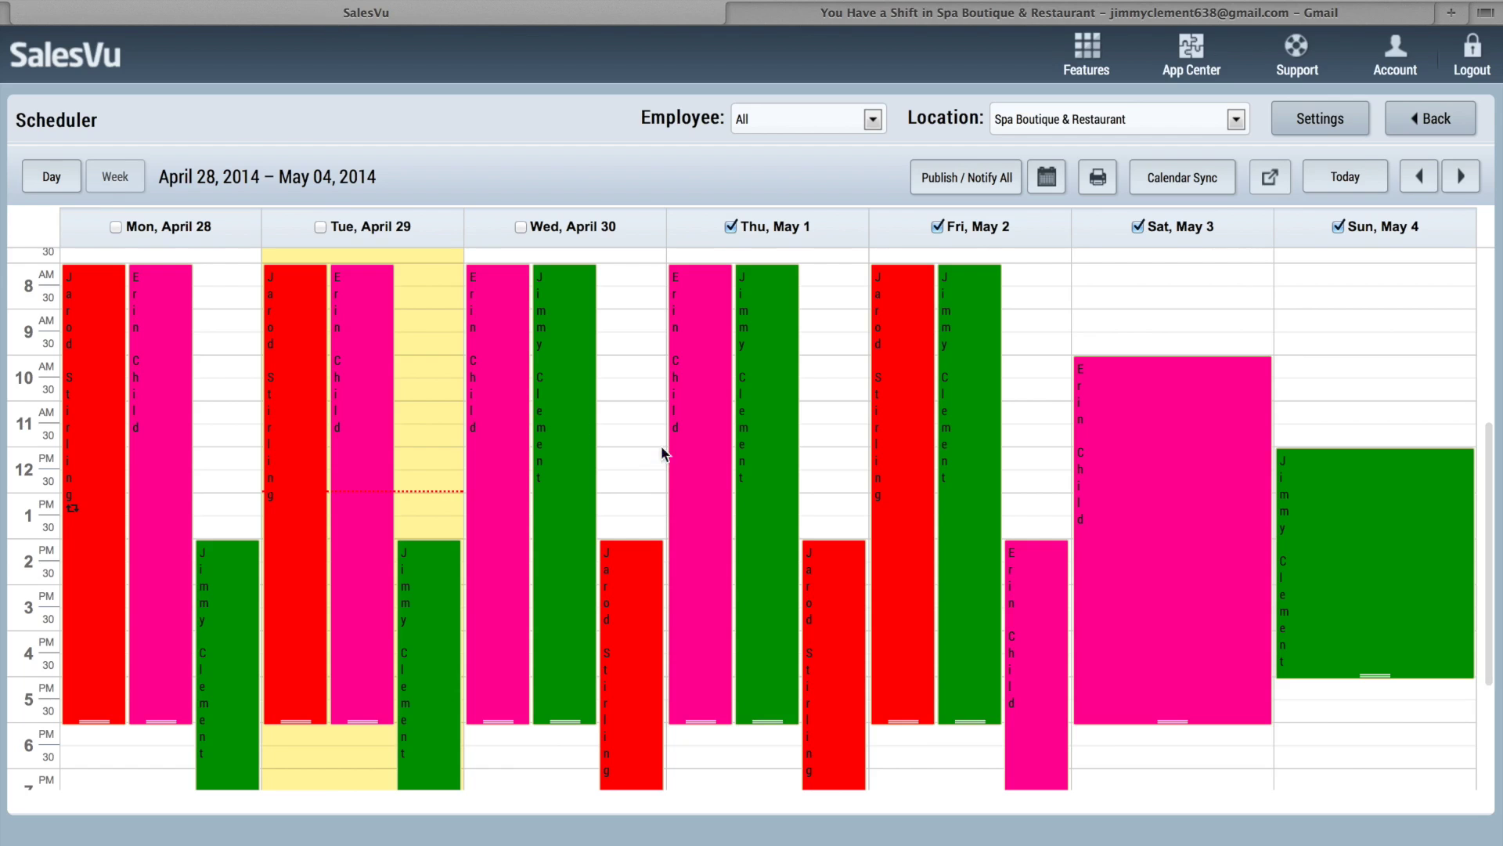
In the May 5–11 week, start a Monday shift for the last employee from 8:00am to 6:00pm.
left_click(1448, 180)
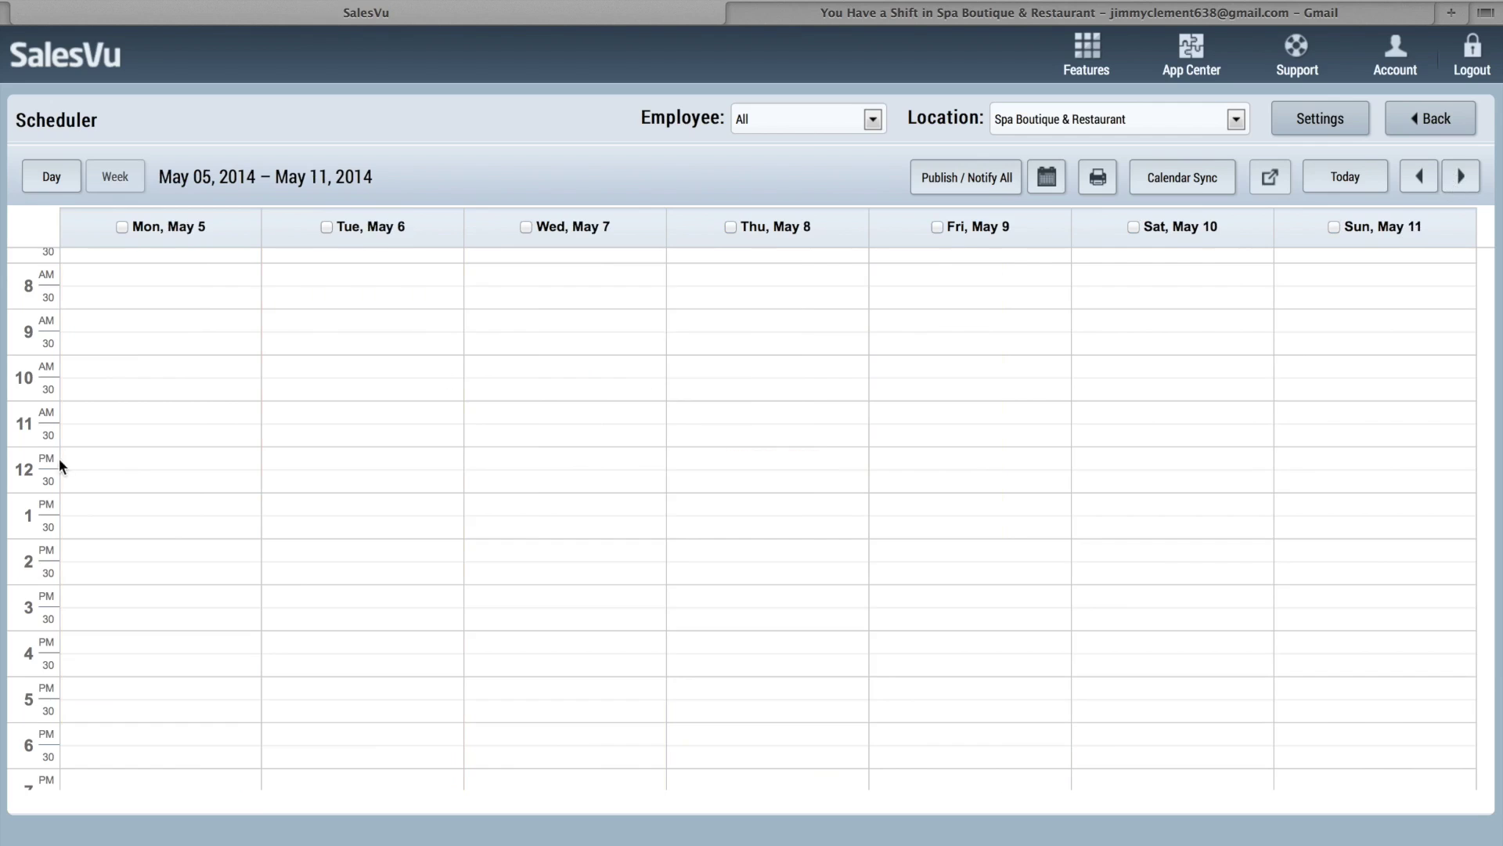
left_click(134, 413)
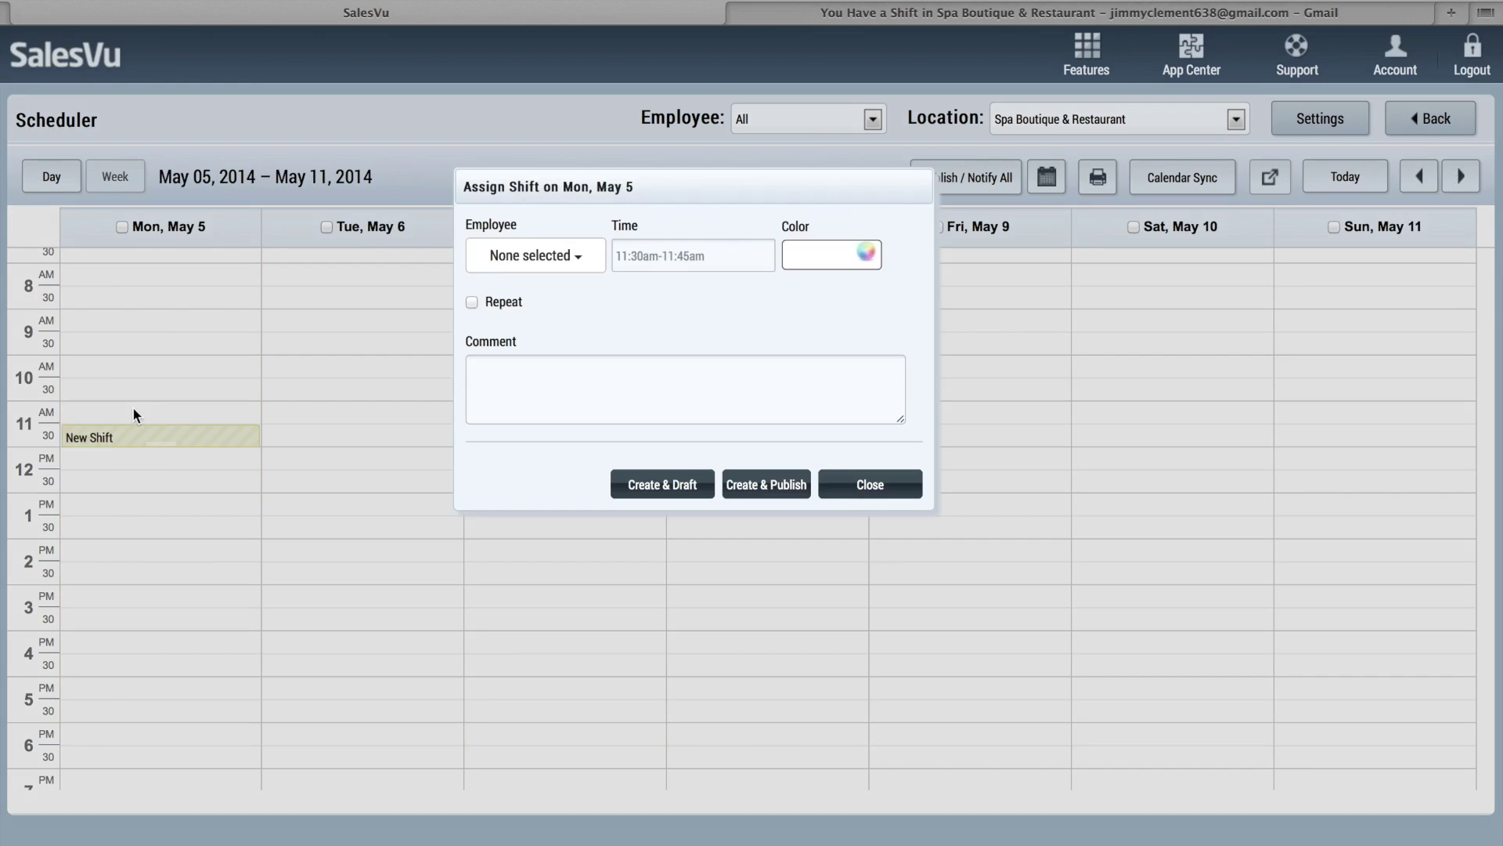
left_click(578, 260)
left_click(550, 426)
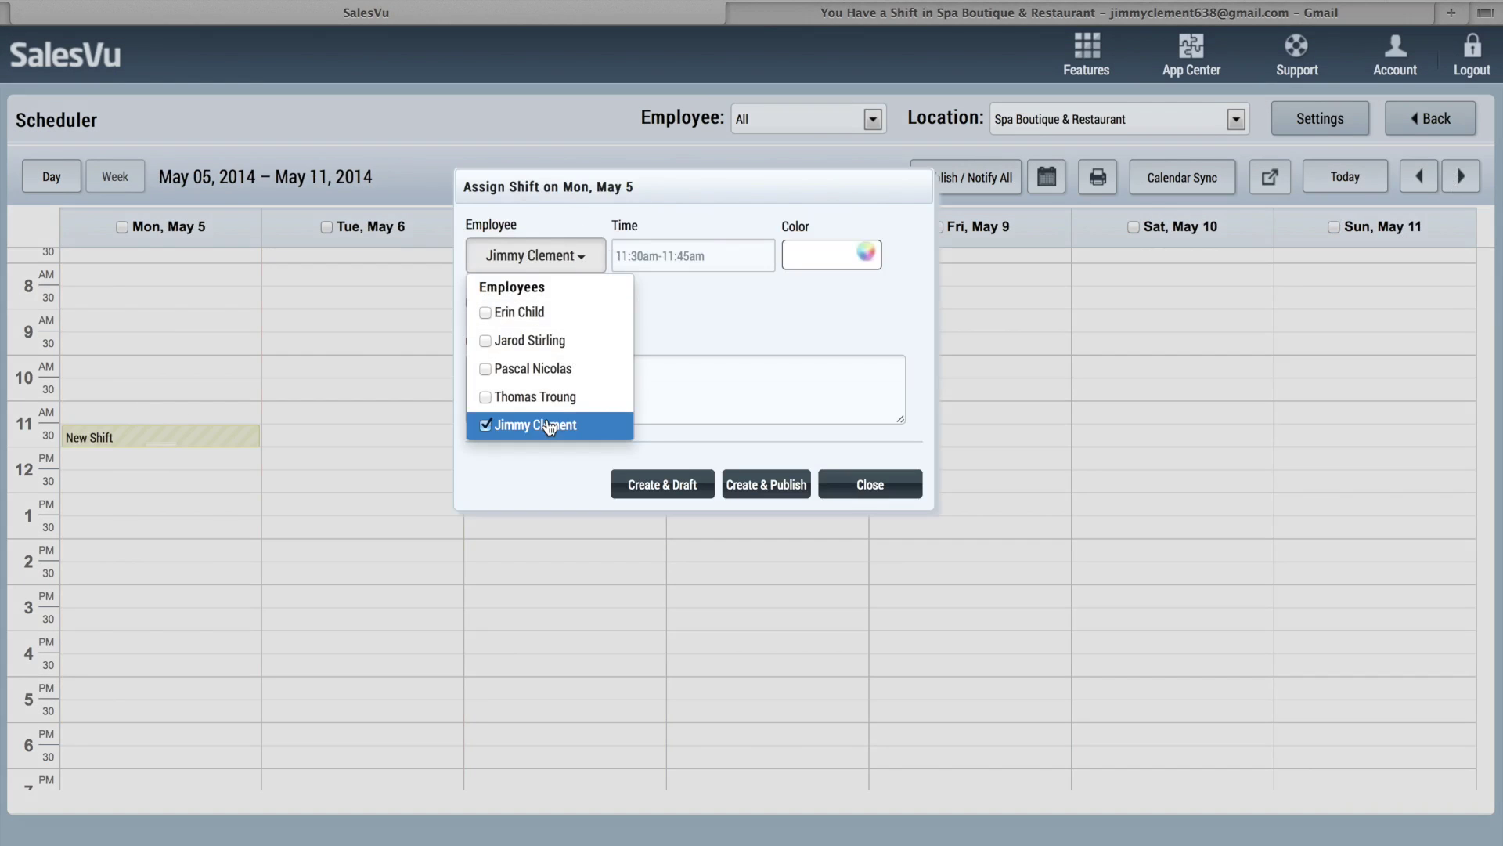
double_click(717, 255)
triple_click(720, 255)
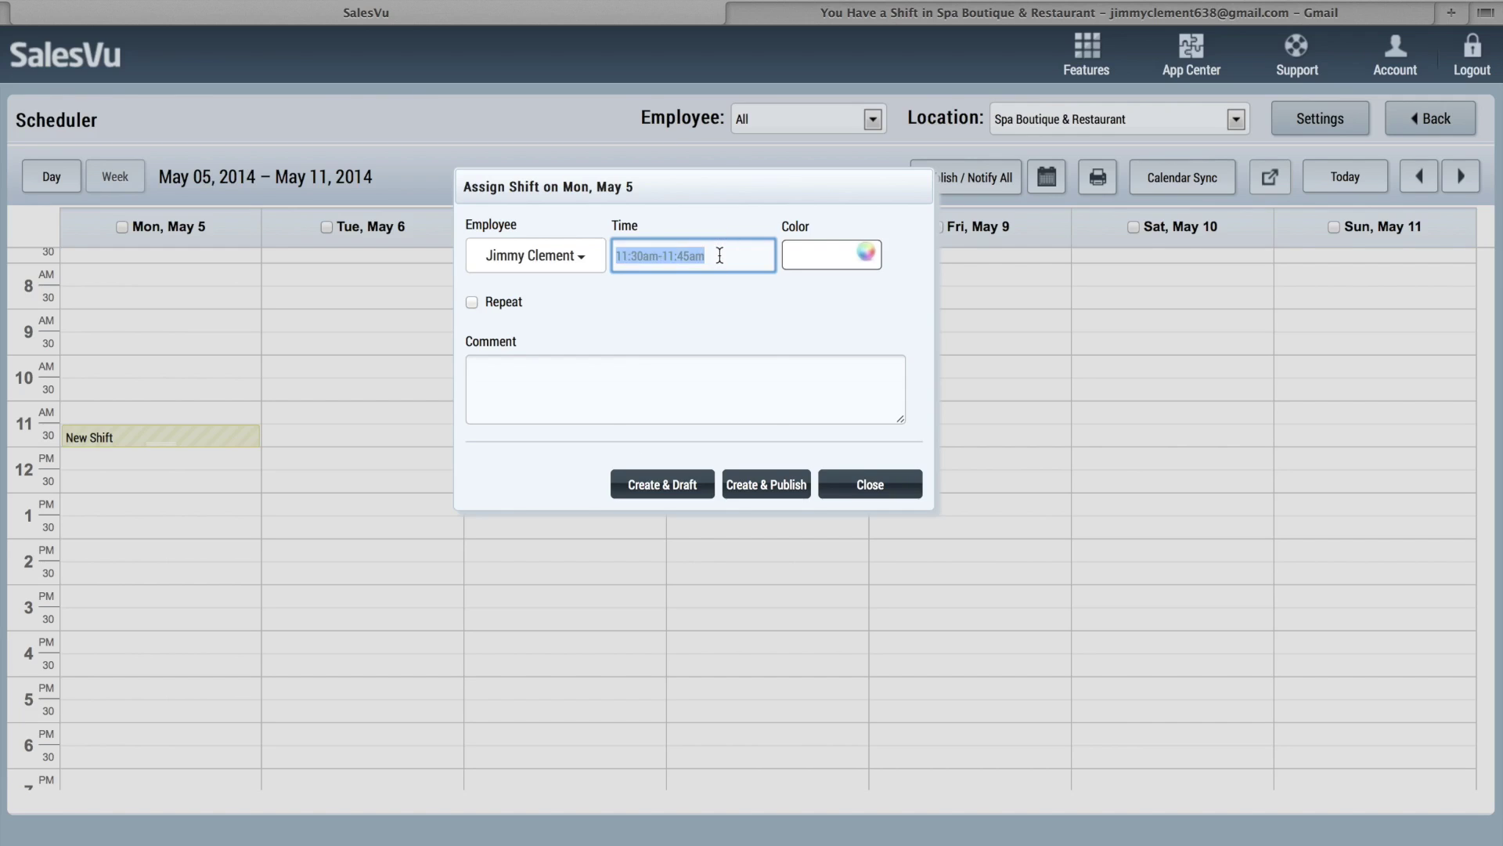
type("8")
key("Return")
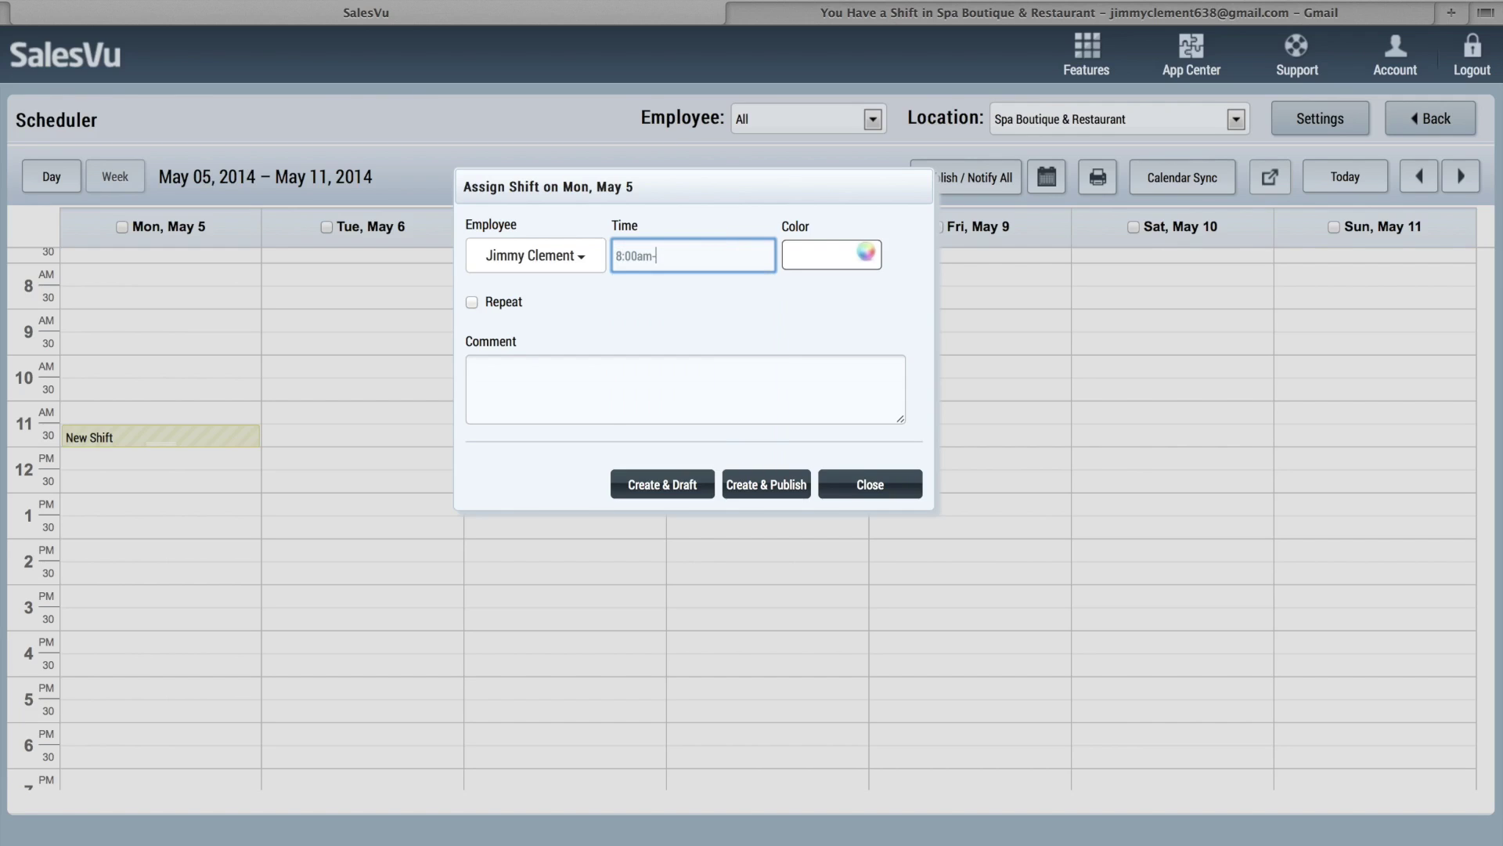
type("-6")
left_click(639, 383)
Colour the shift green (#009900), add the comment 'Kitchen', and create it as a draft.
left_click(871, 252)
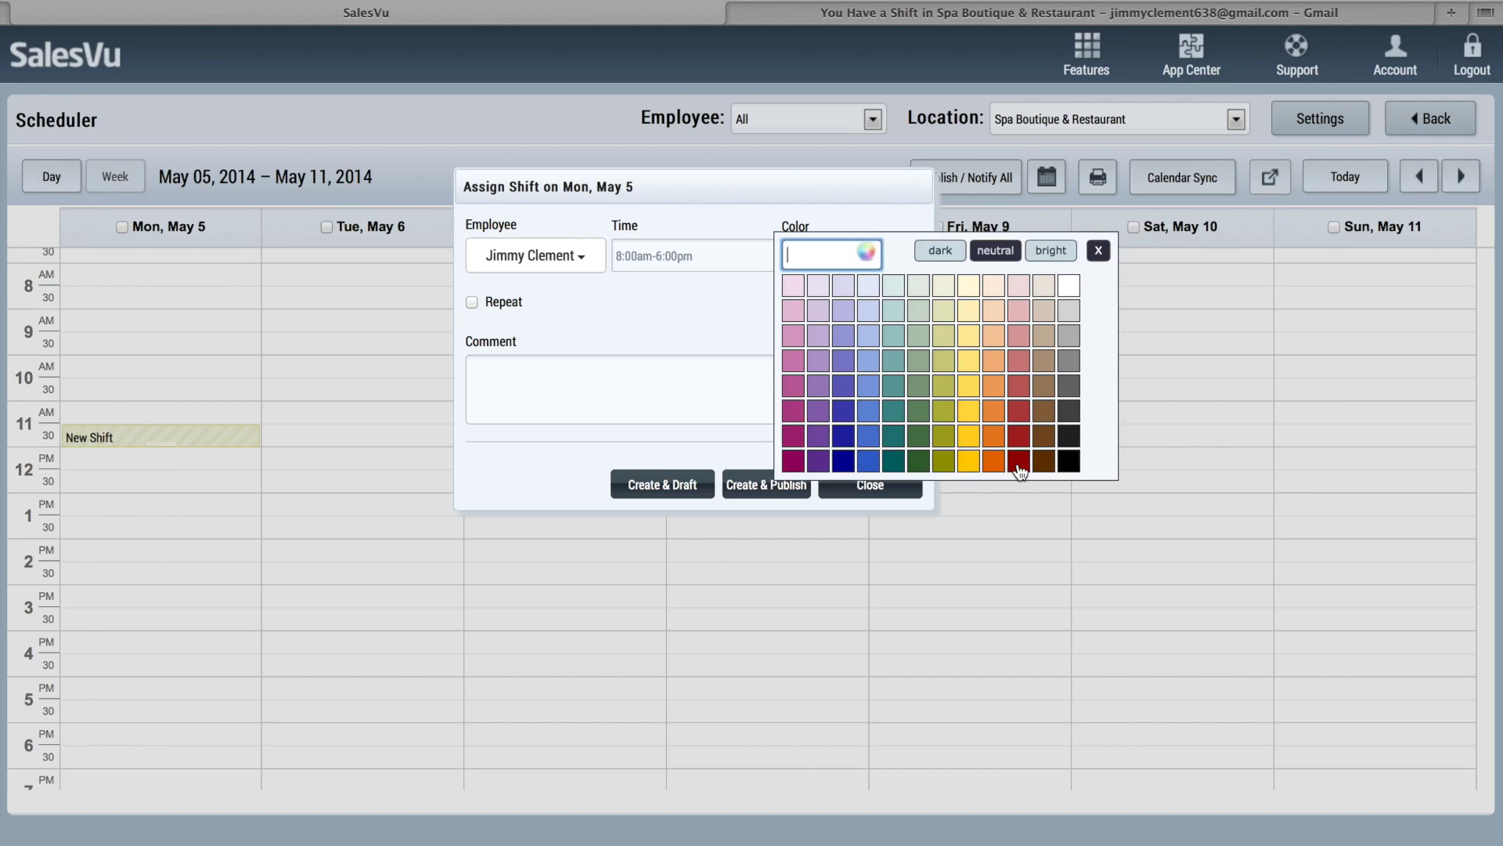
left_click(1041, 249)
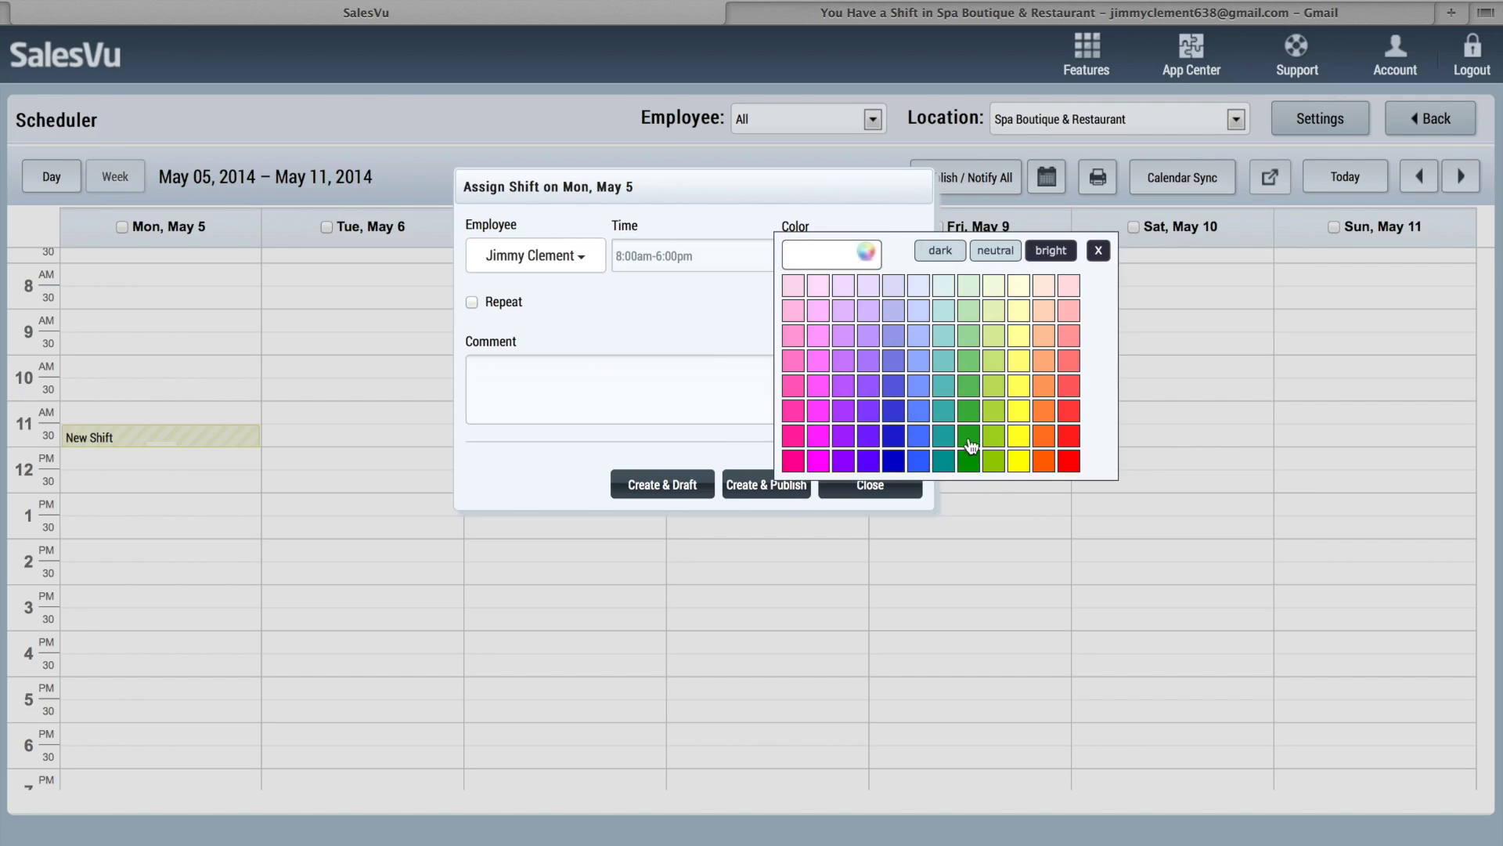
left_click(969, 465)
left_click(644, 401)
type("Kitchen")
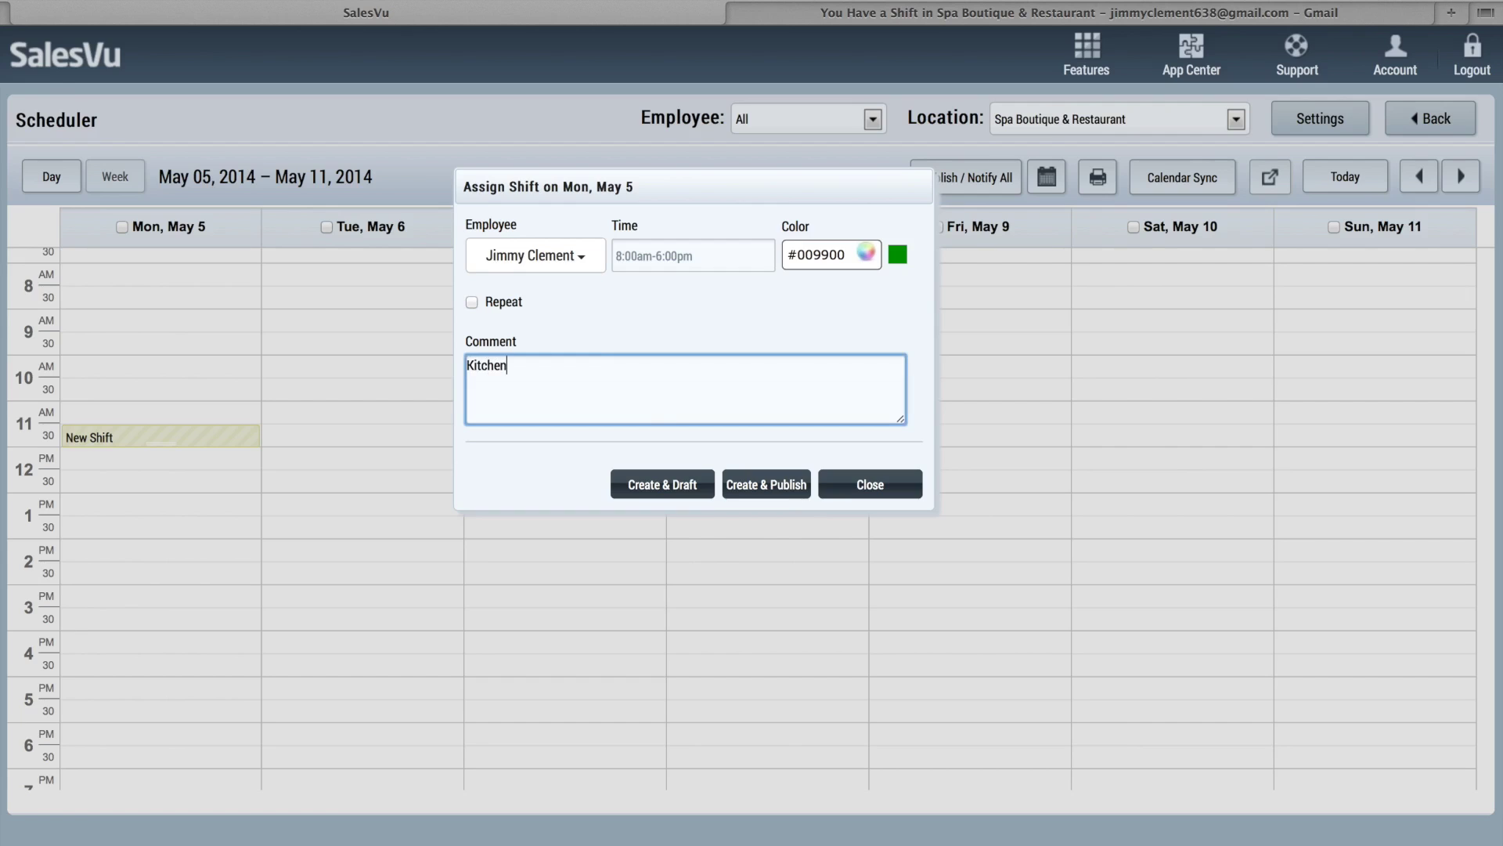
left_click(678, 490)
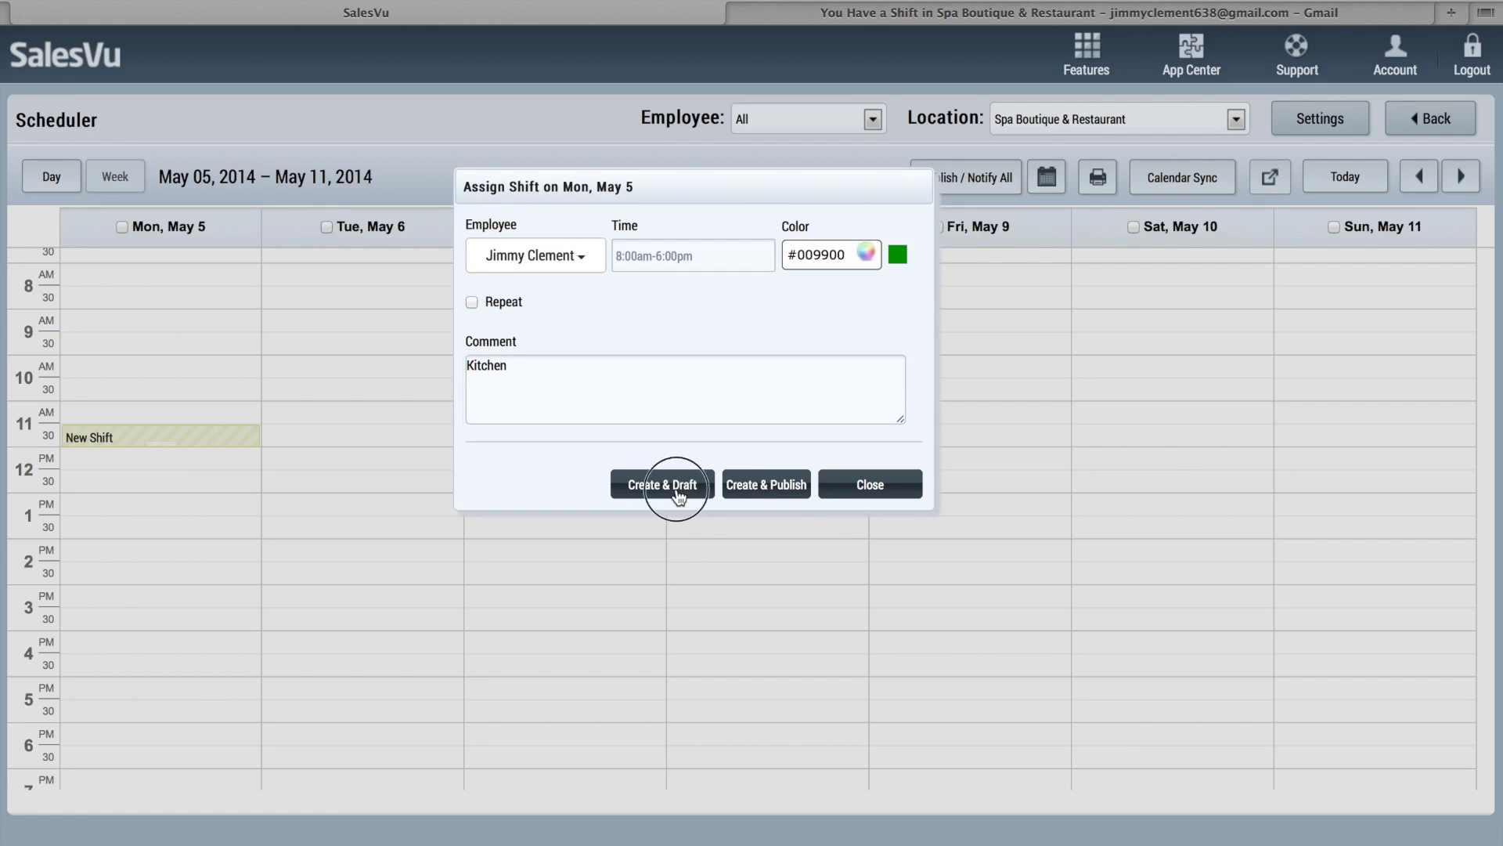
left_click(793, 494)
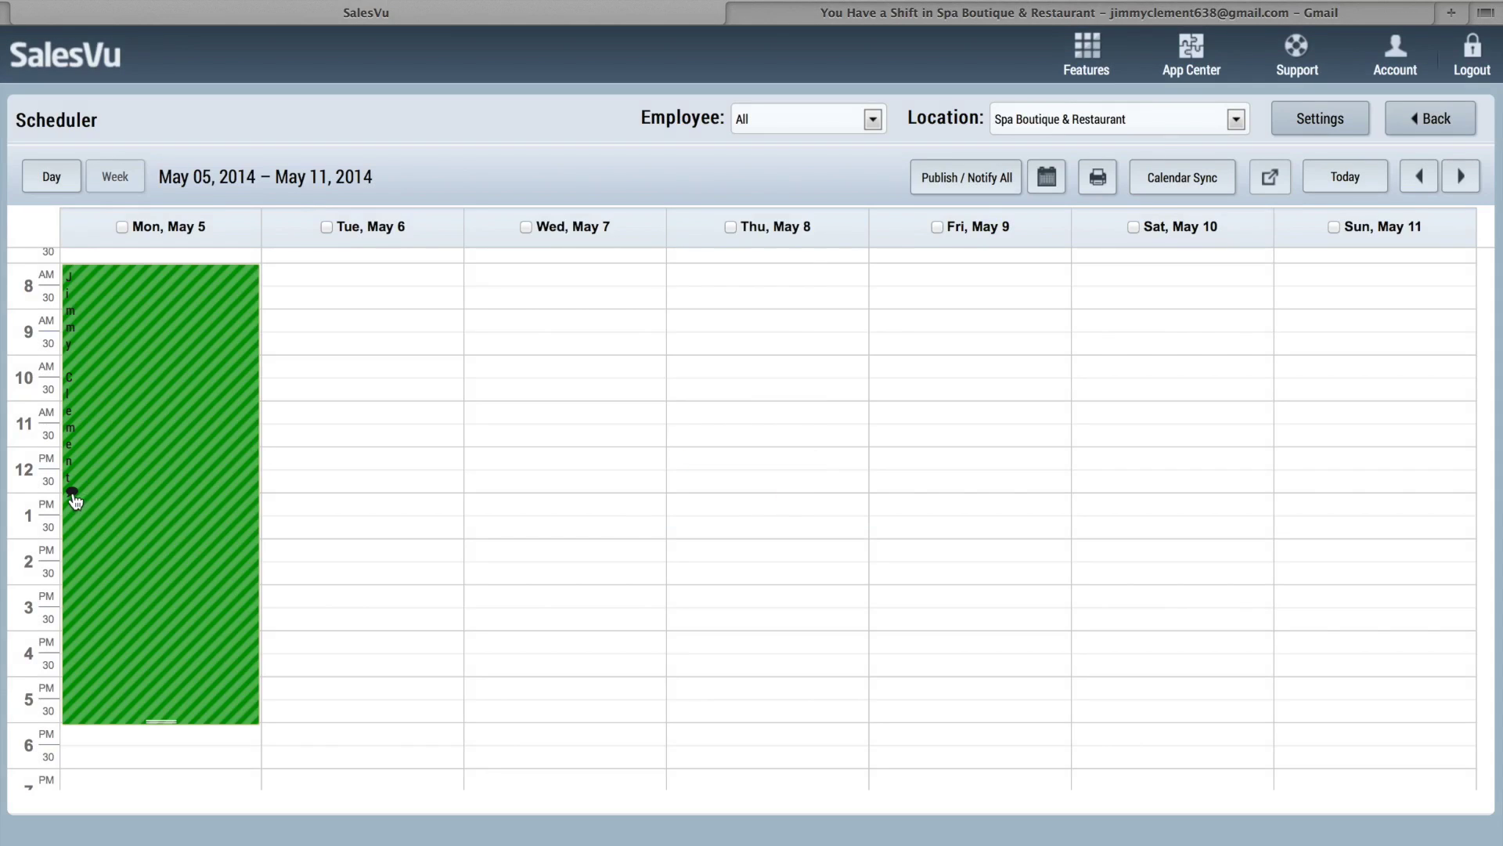
left_click(161, 711)
left_click_drag(161, 721, 158, 664)
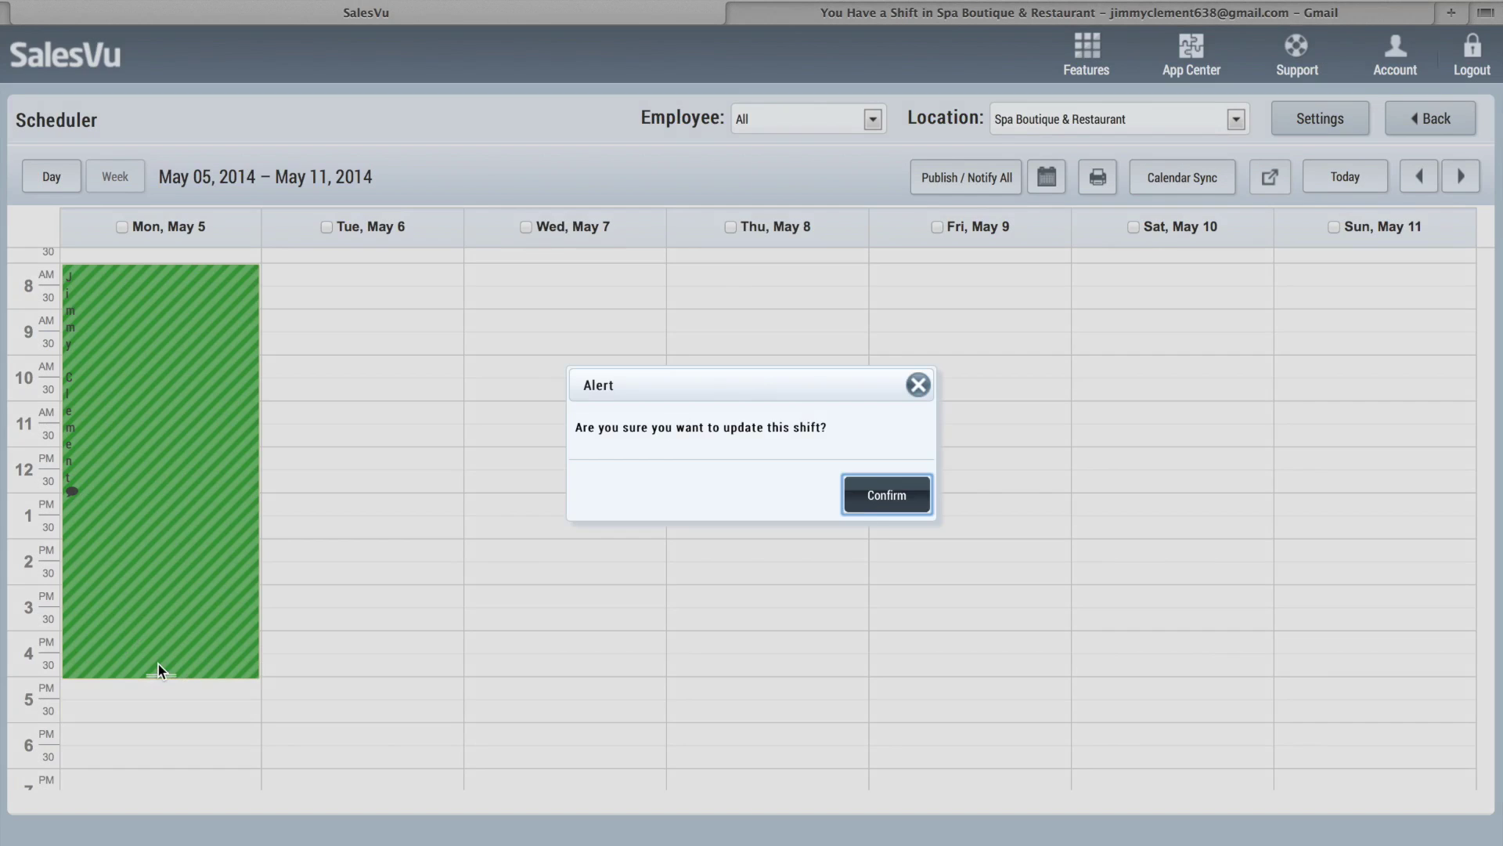
left_click(915, 495)
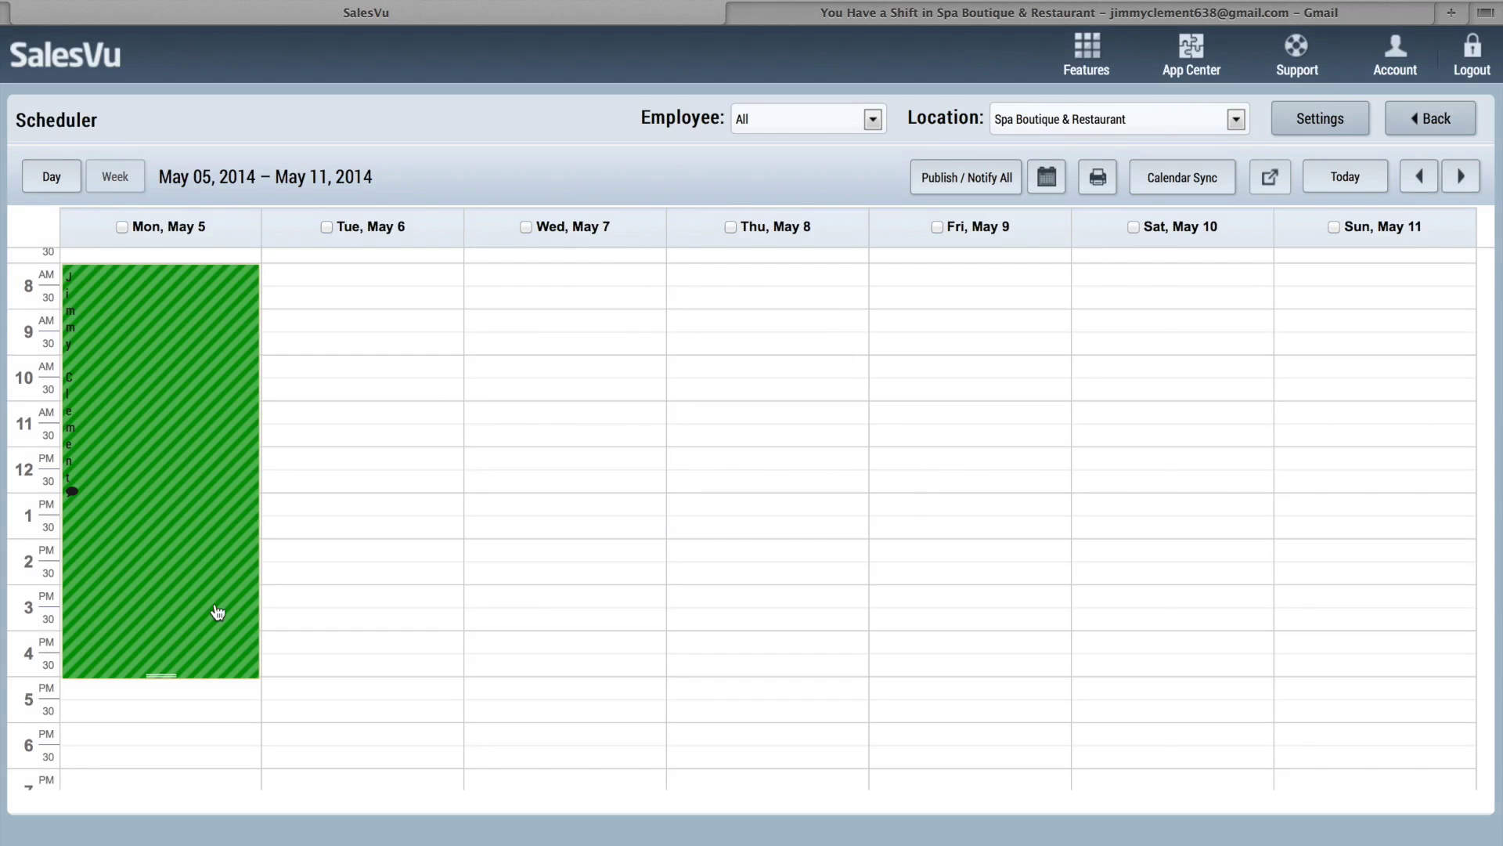
scroll(422, 552, "up", 1)
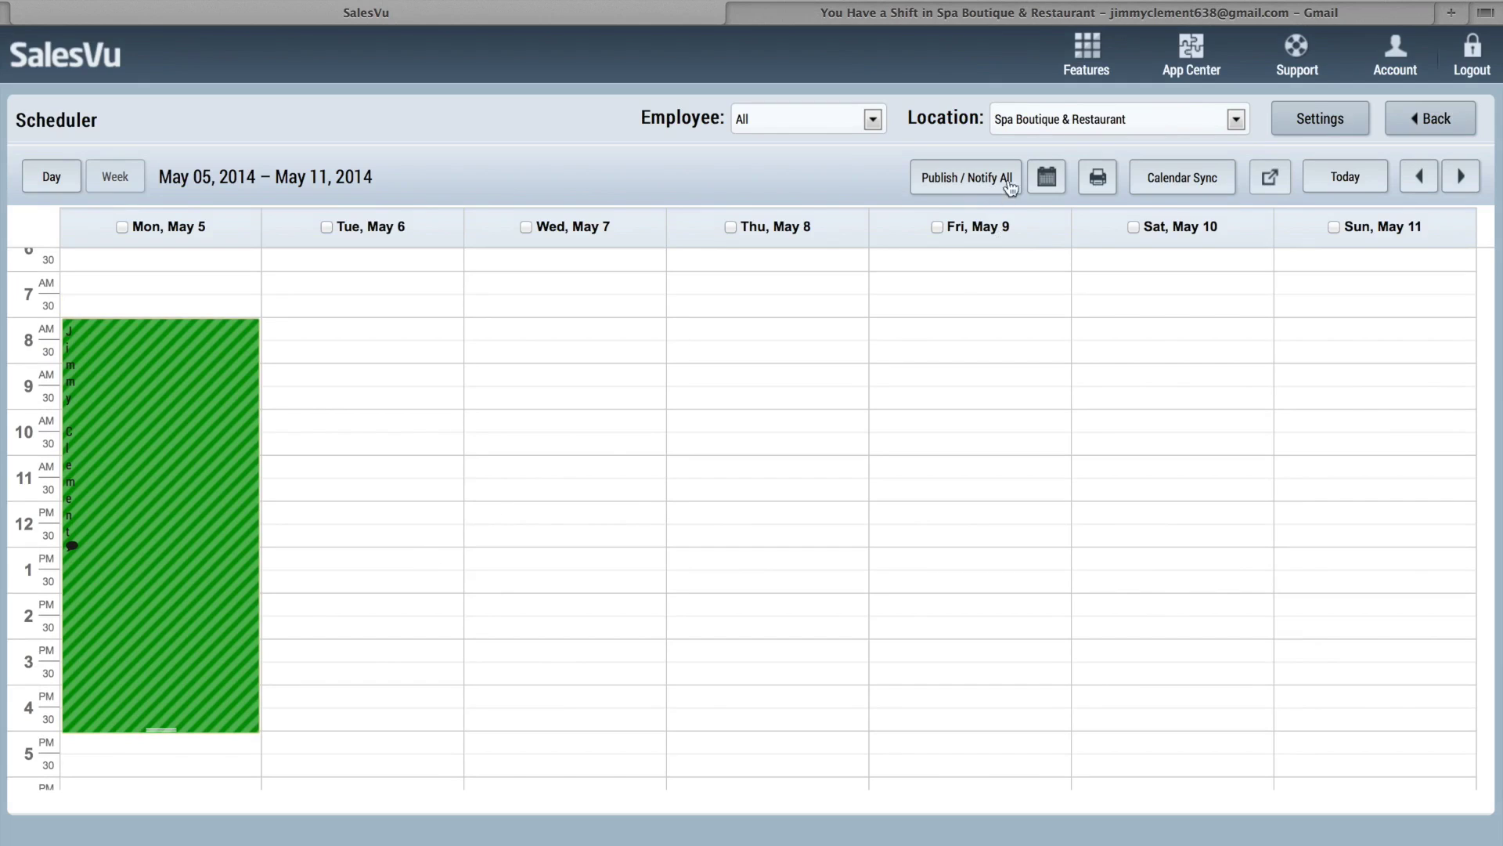
Review the My Schedule and Entire Schedule calendar-sync links, then go to Scheduler Settings.
left_click(1203, 181)
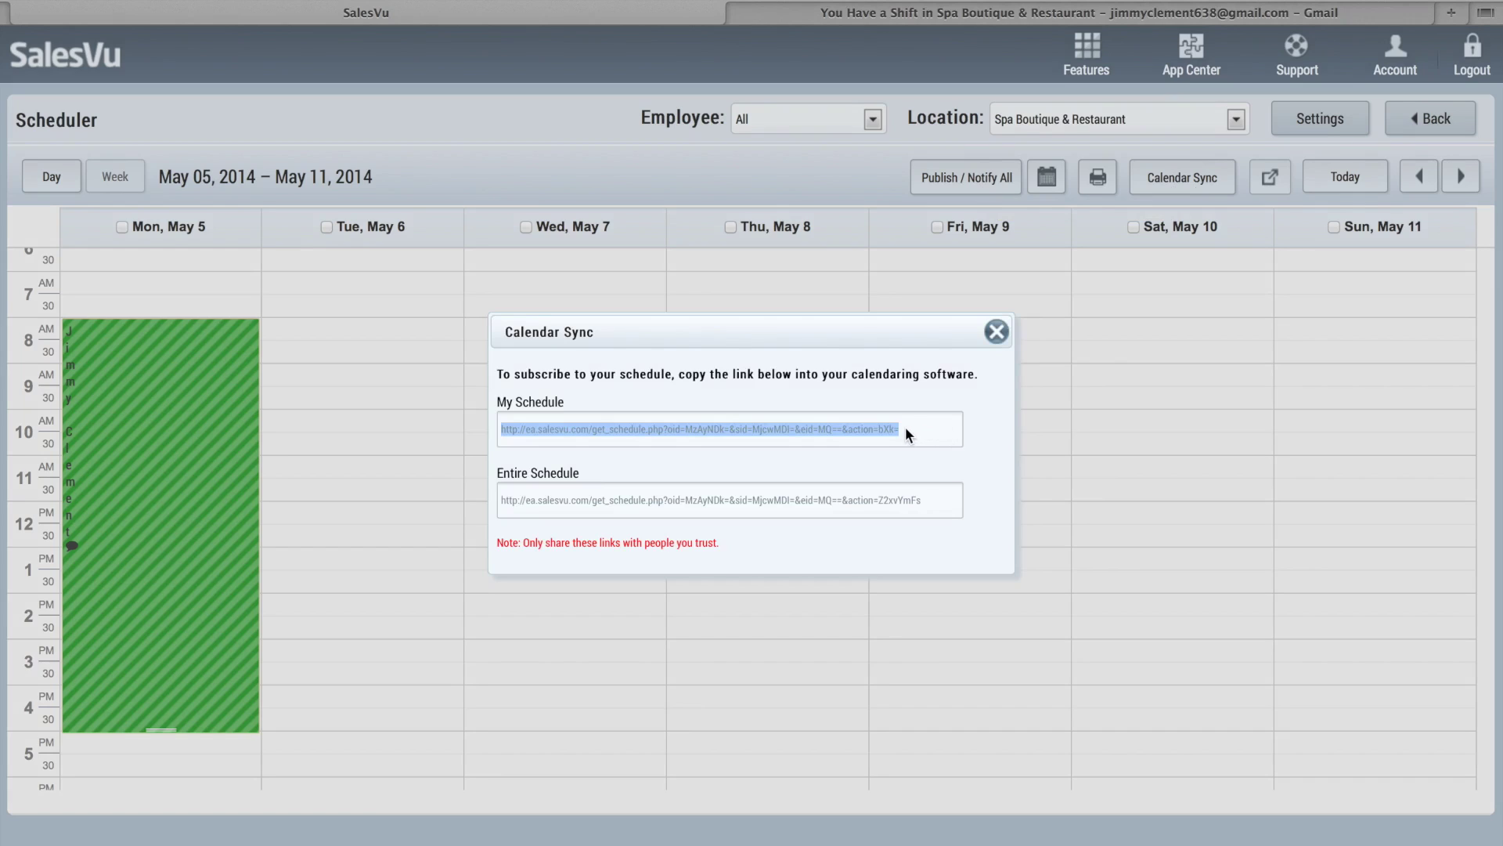
left_click(884, 496)
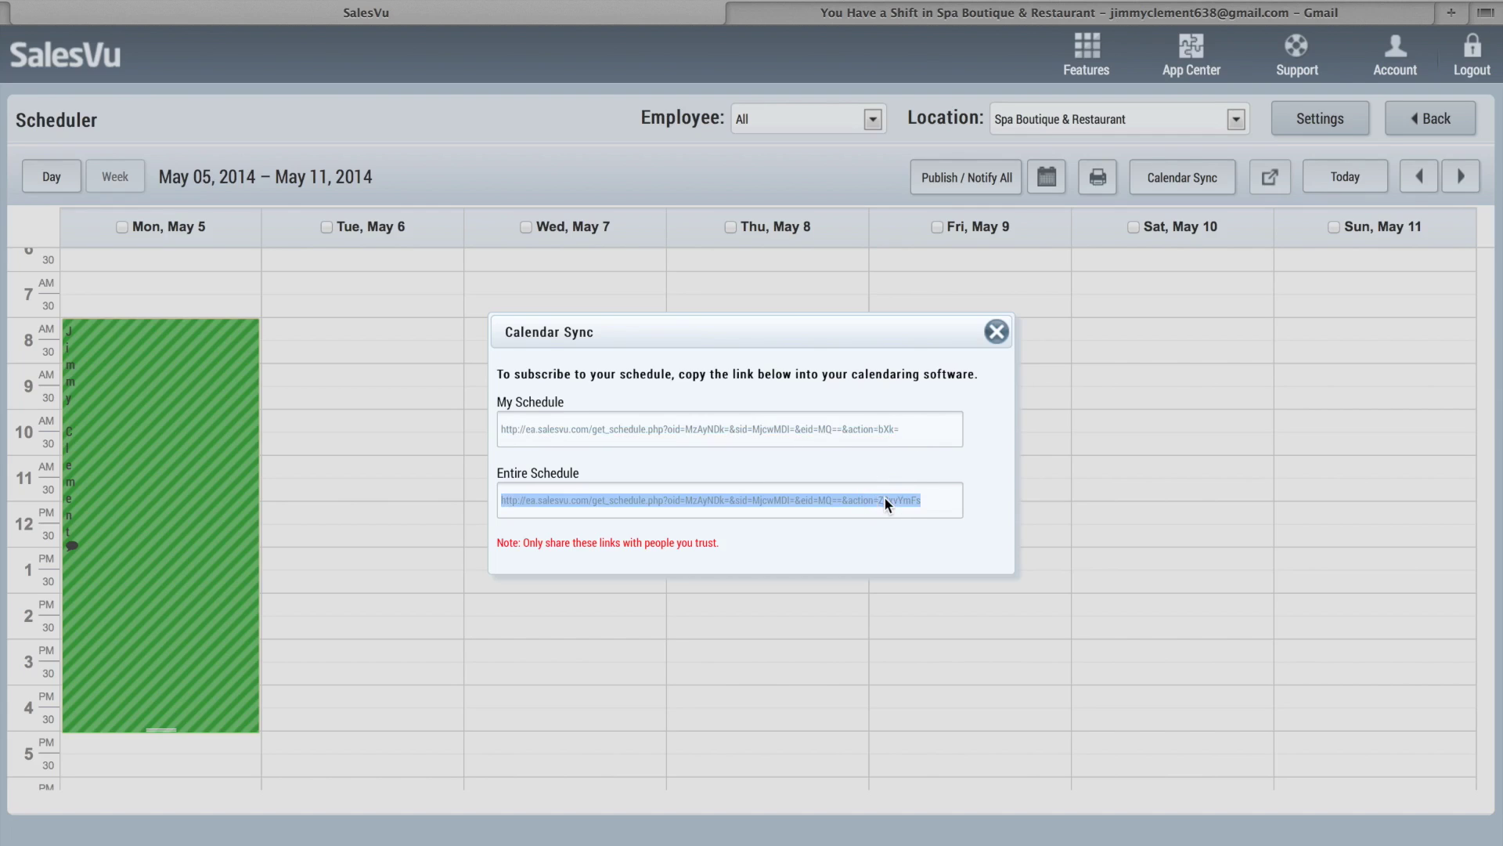
left_click(993, 340)
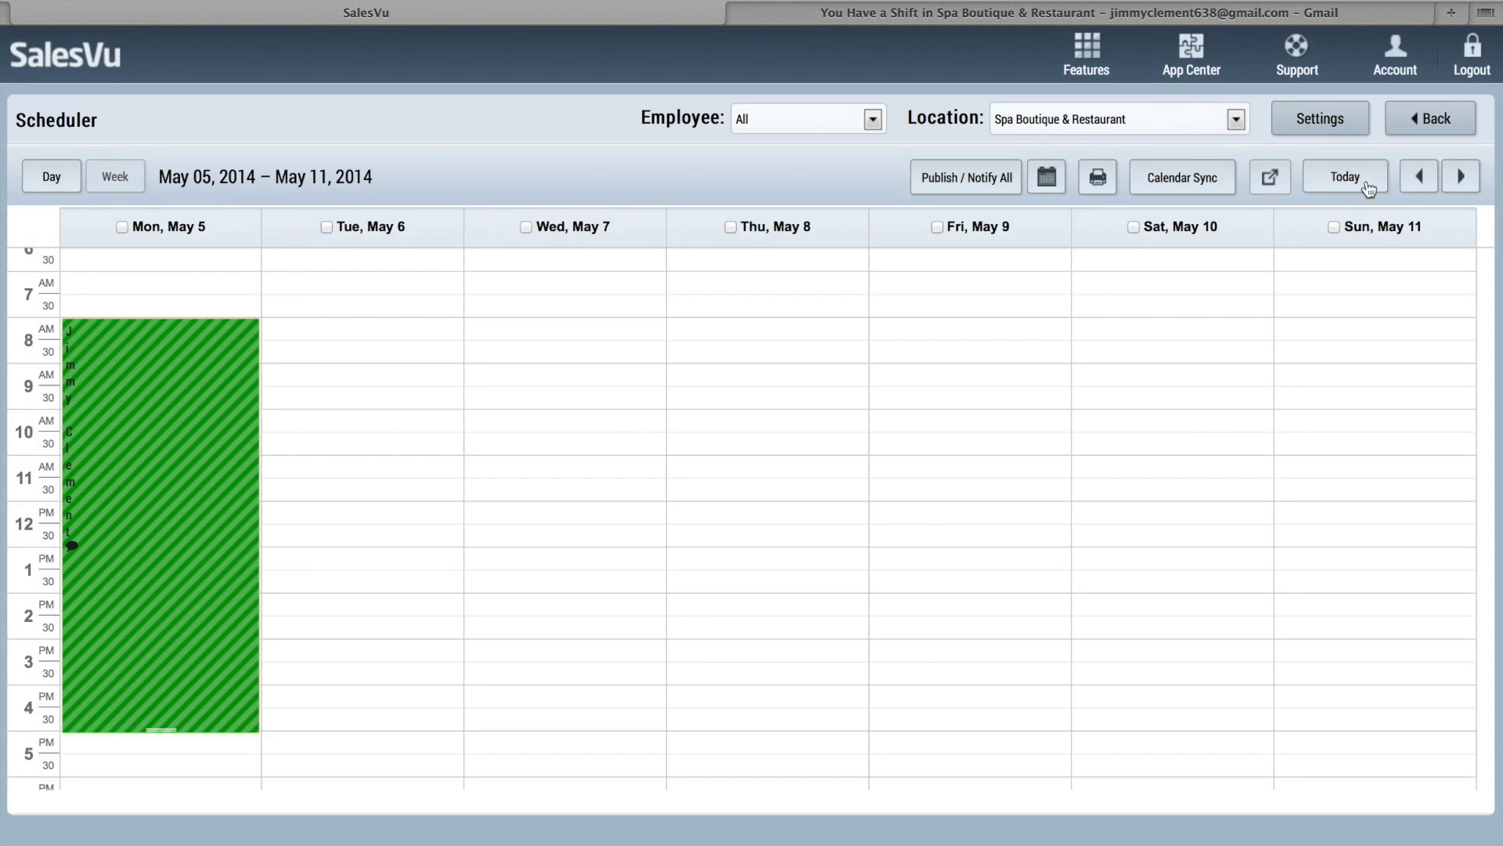
left_click(1341, 128)
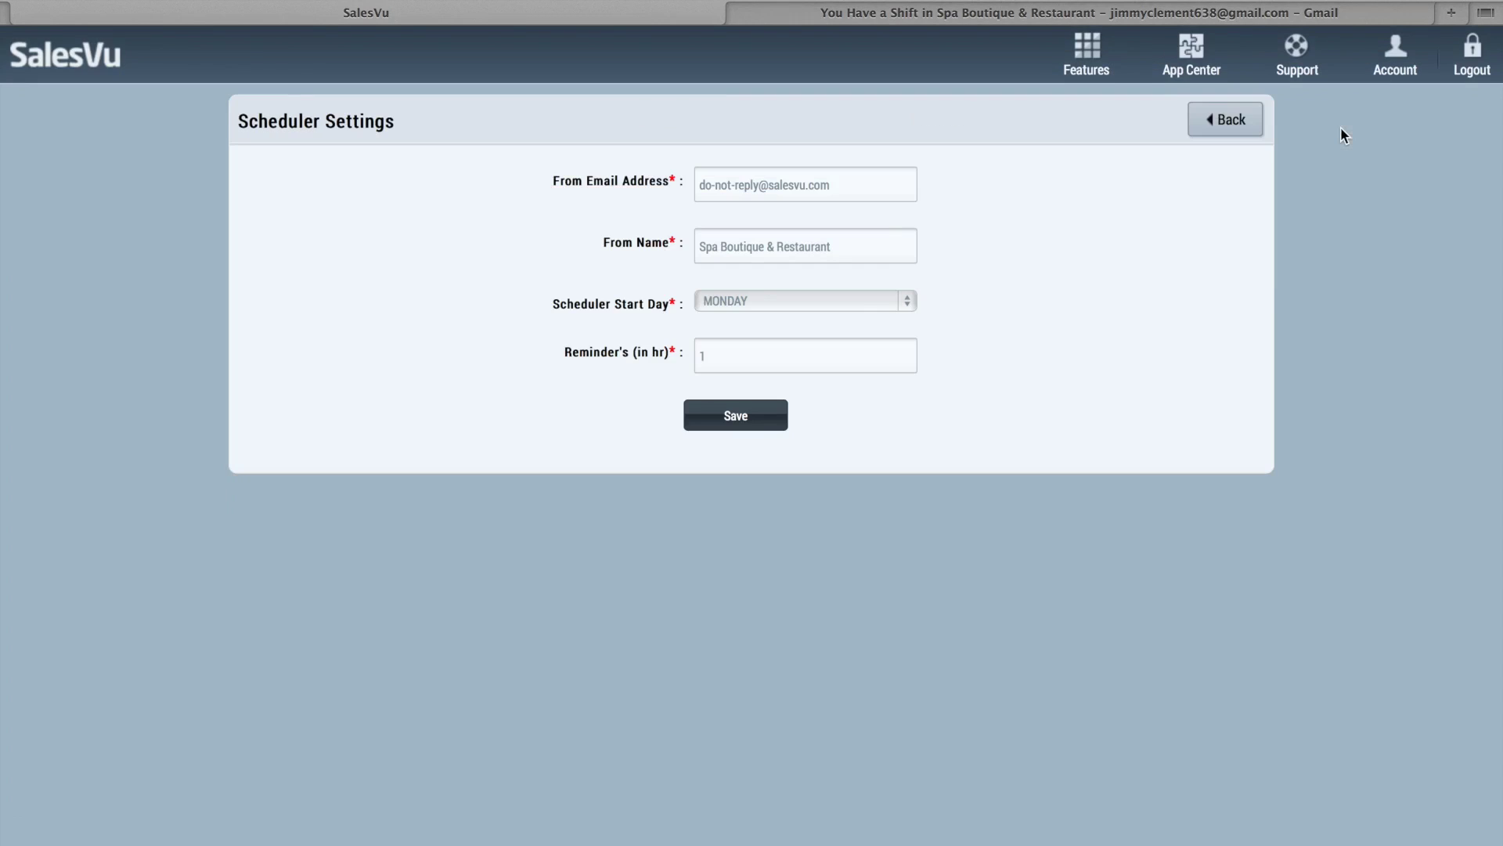
Leave the scheduler start day on MONDAY, then go back and open the empty Messages inbox.
left_click(841, 302)
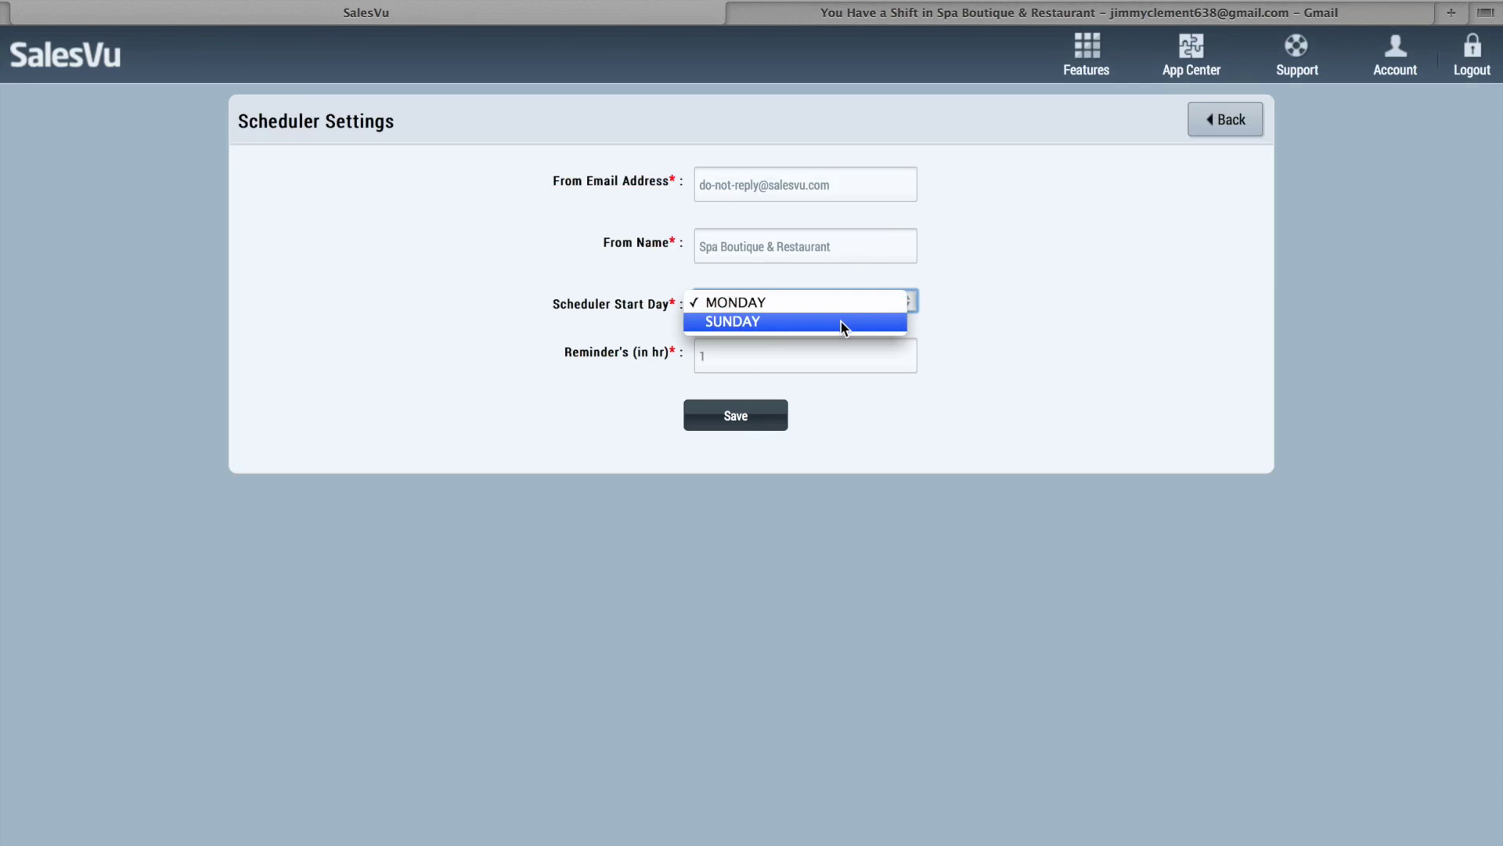
left_click(838, 302)
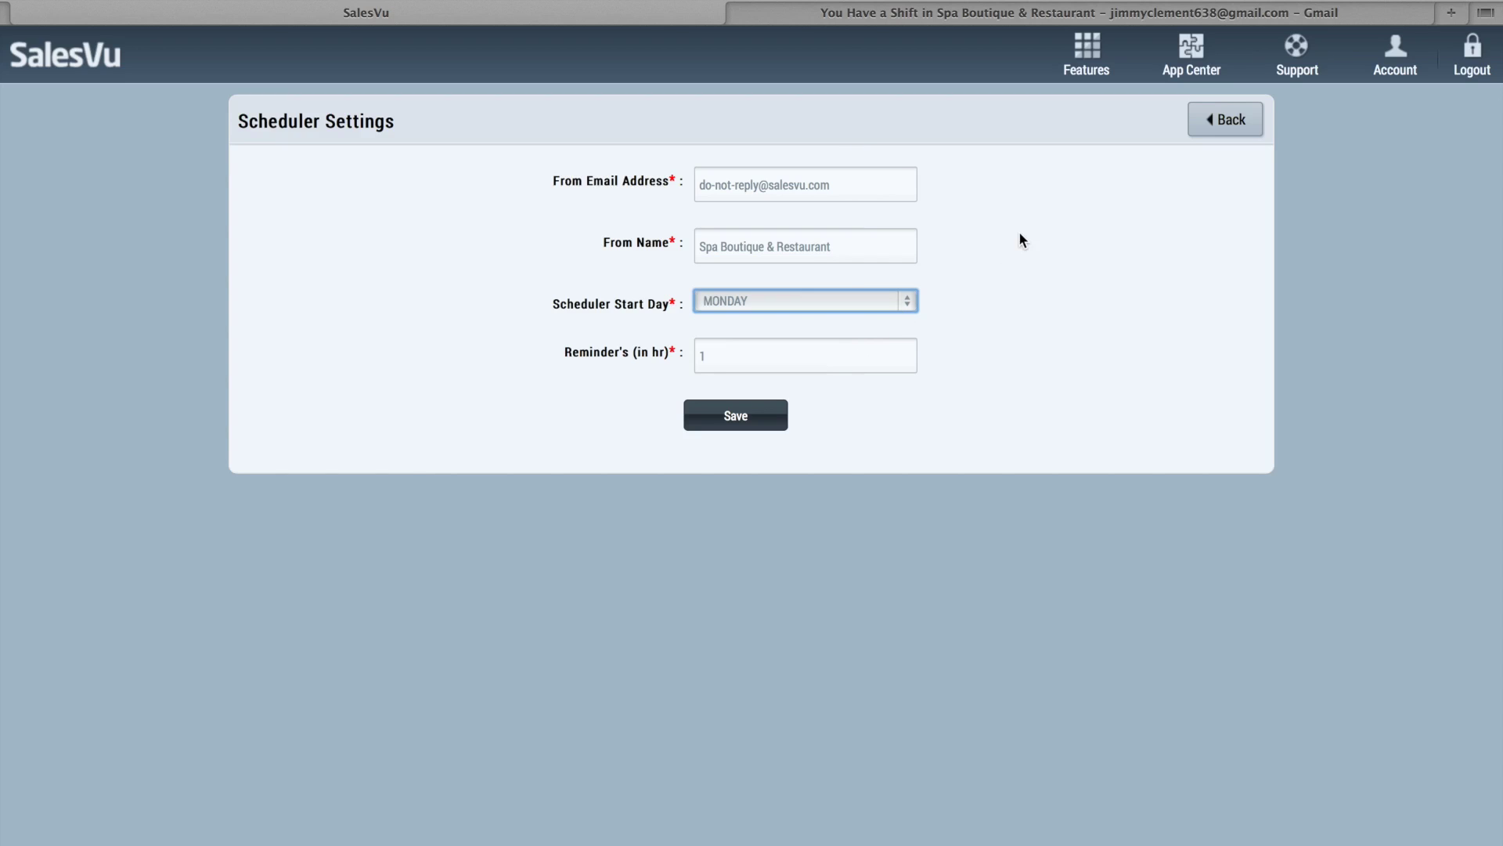
left_click(1216, 121)
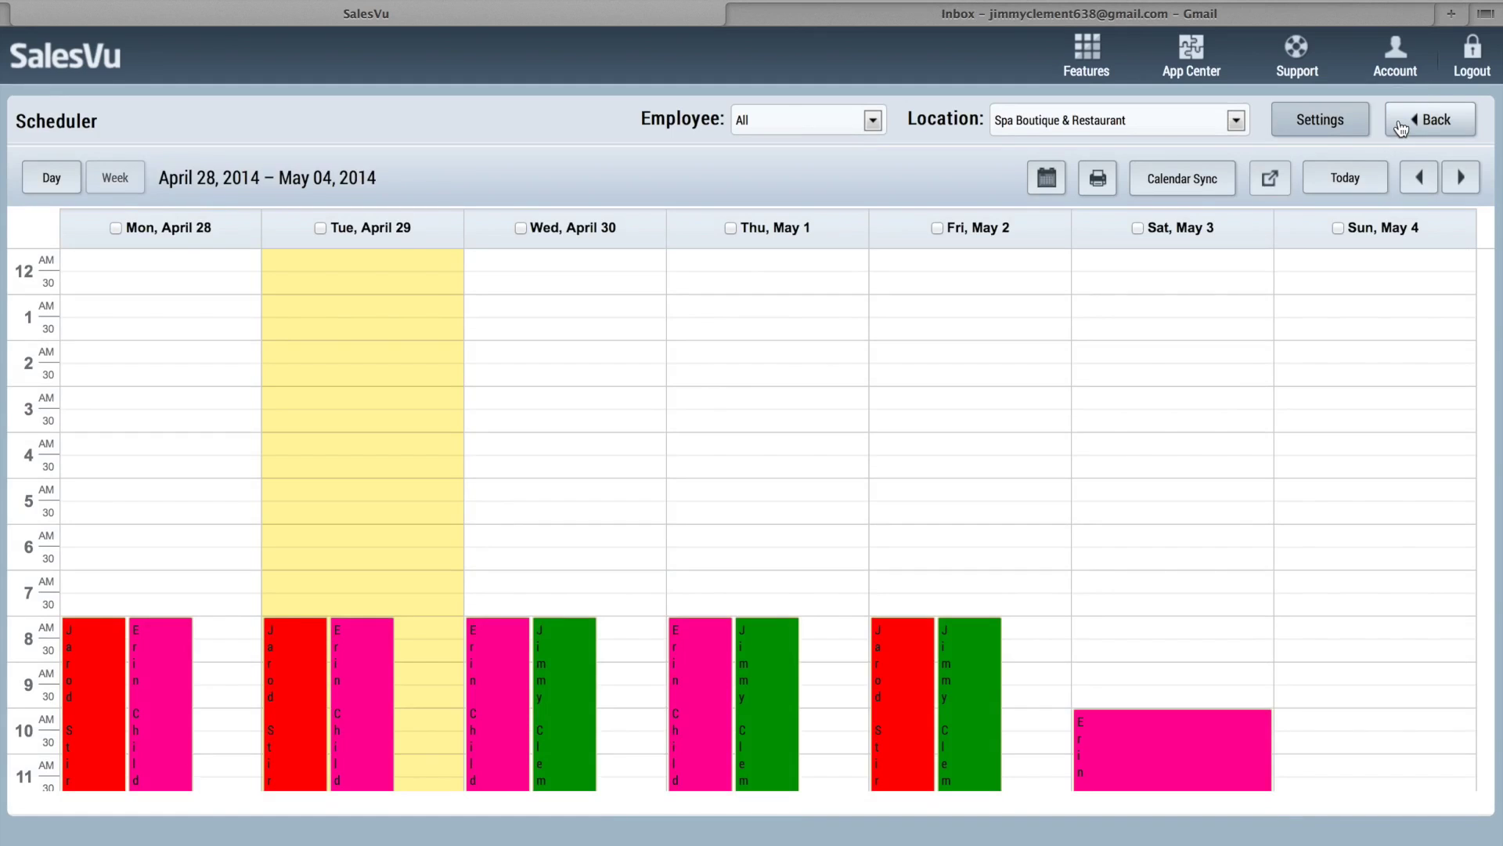
left_click(1401, 127)
left_click(1220, 126)
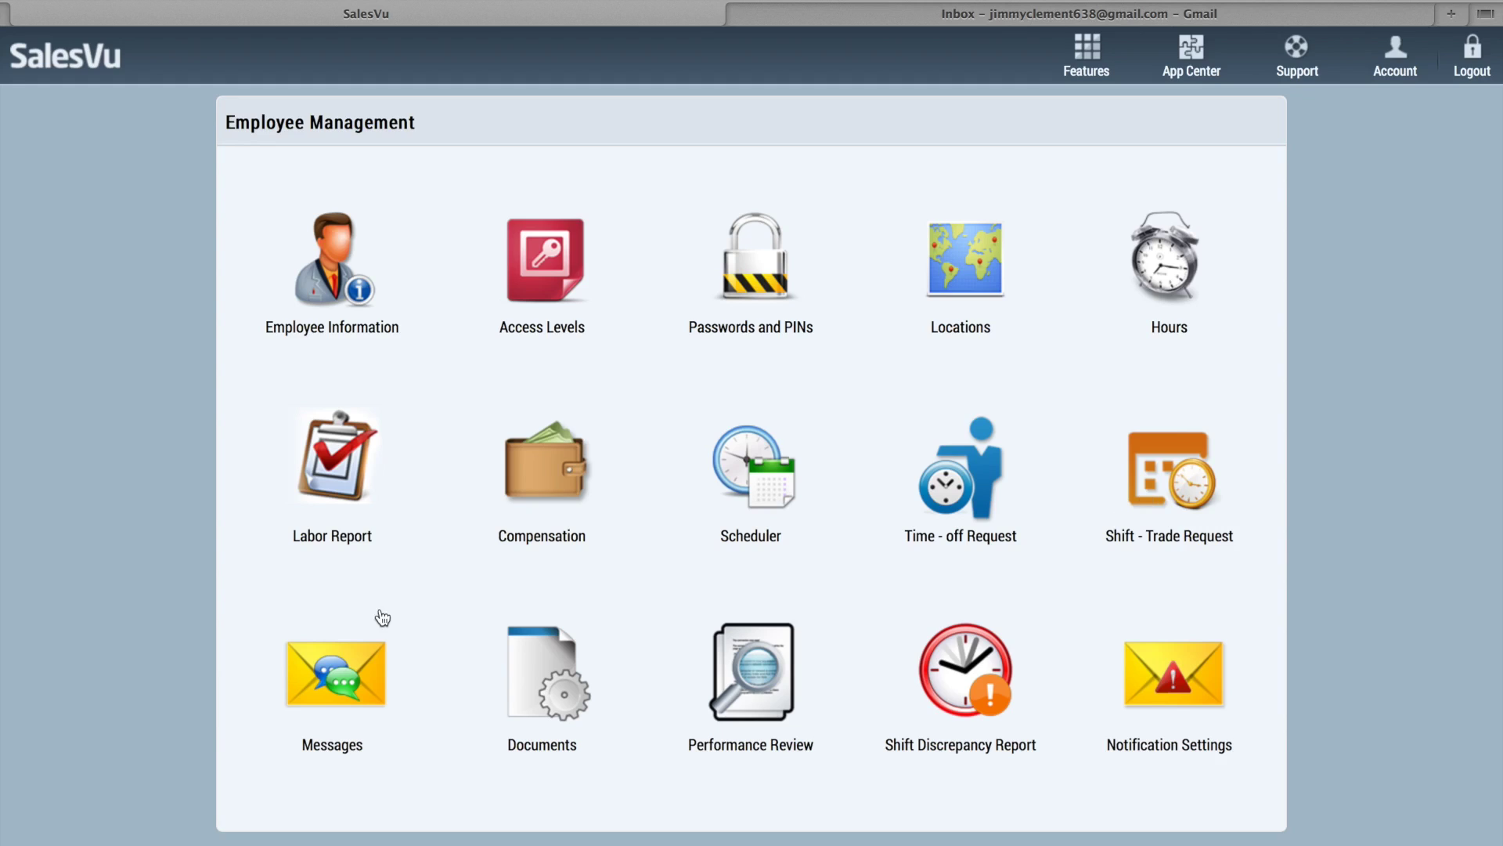
left_click(354, 688)
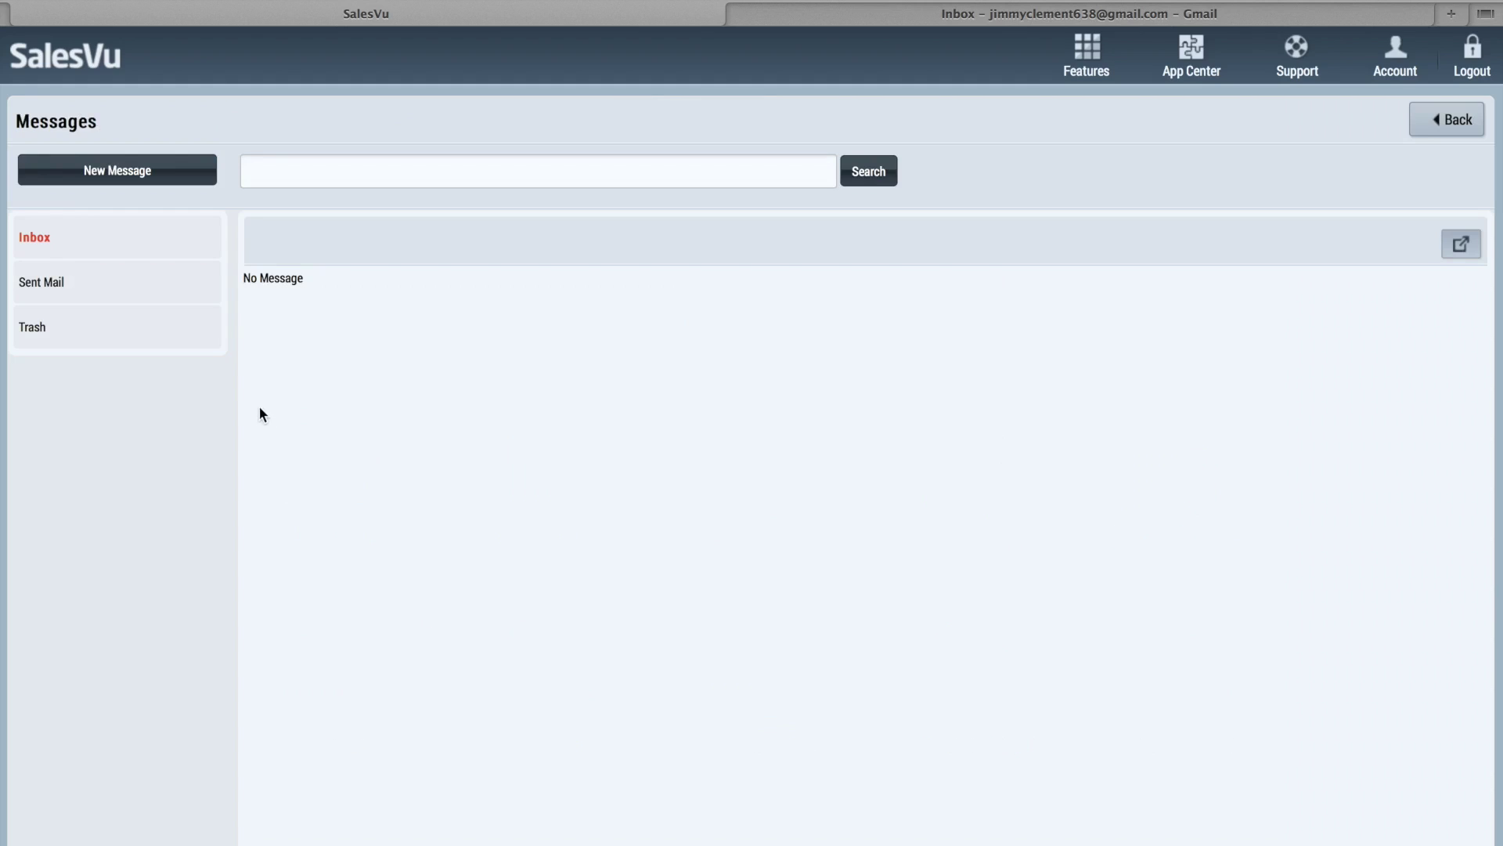
Send the employee a message with subject 'Happy b-day' and body 'Hope you have a good one.'.
left_click(156, 183)
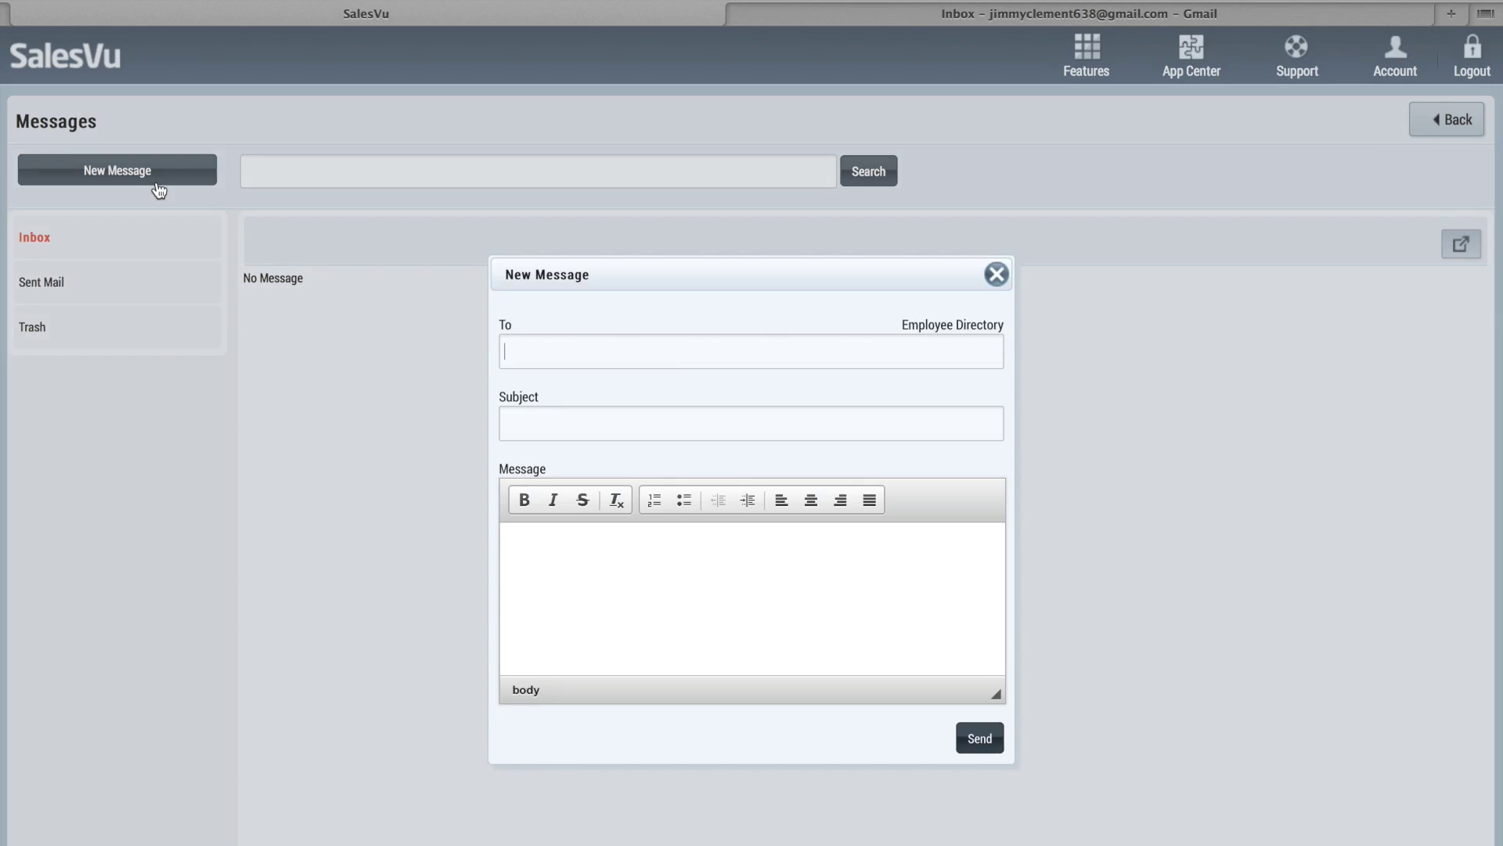
type("jar")
key("Return")
key("Tab")
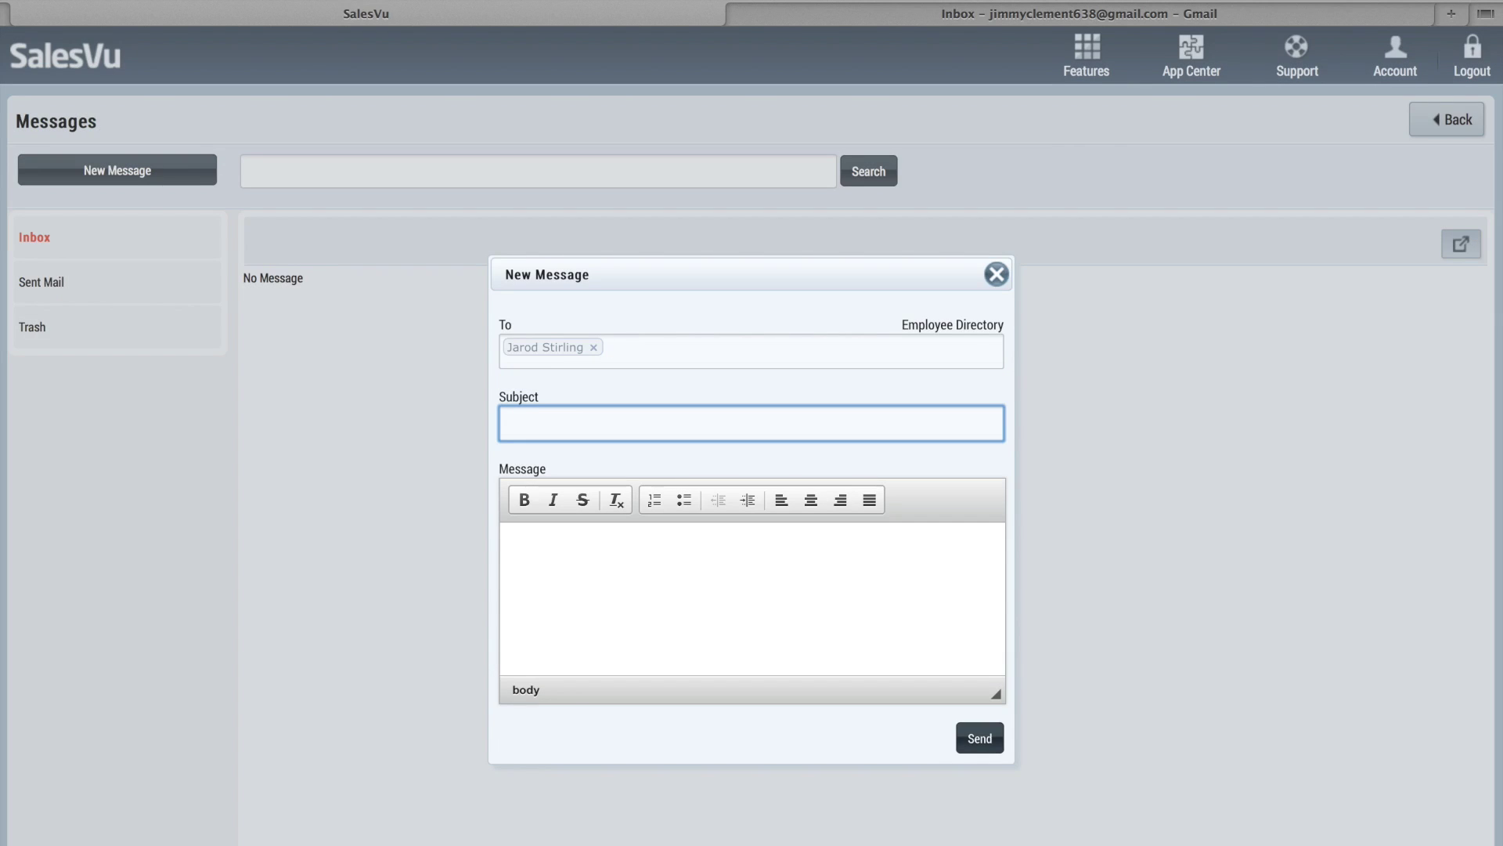
type("Happy b-day")
key("Tab")
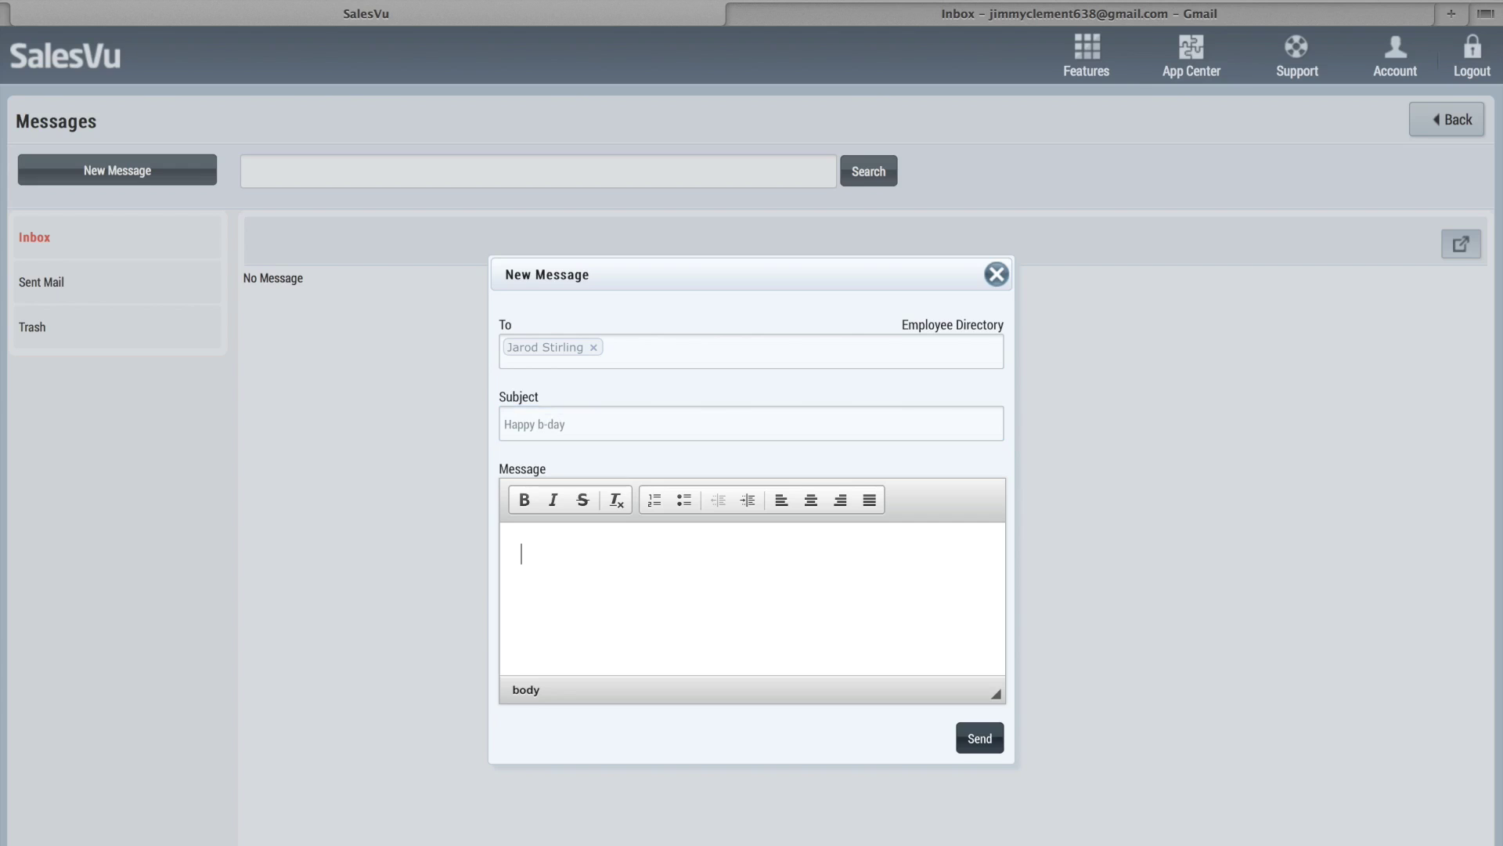
type("Hope you have a good on")
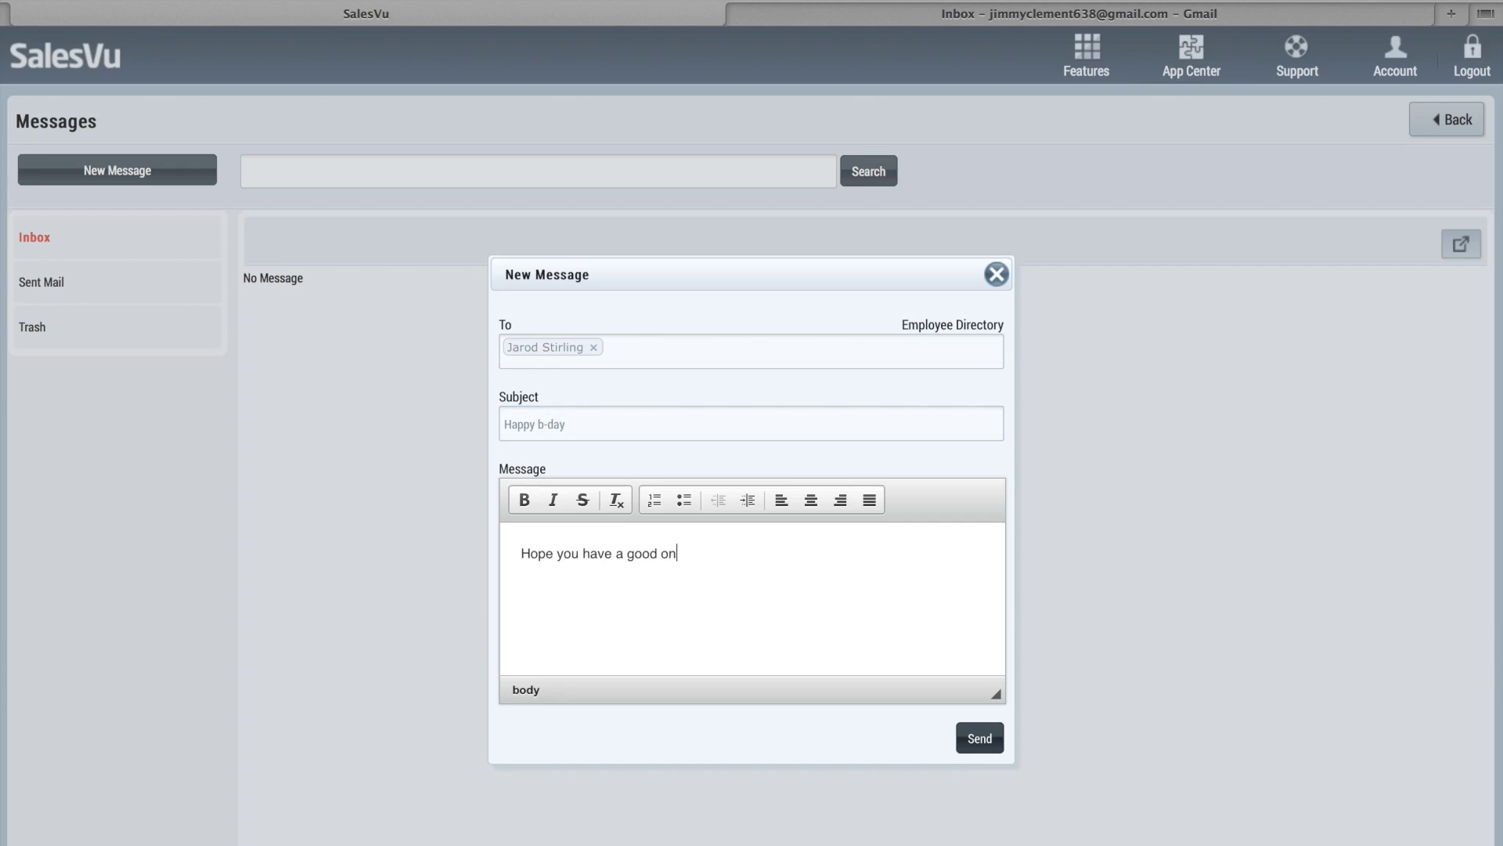
type("e.")
left_click(980, 738)
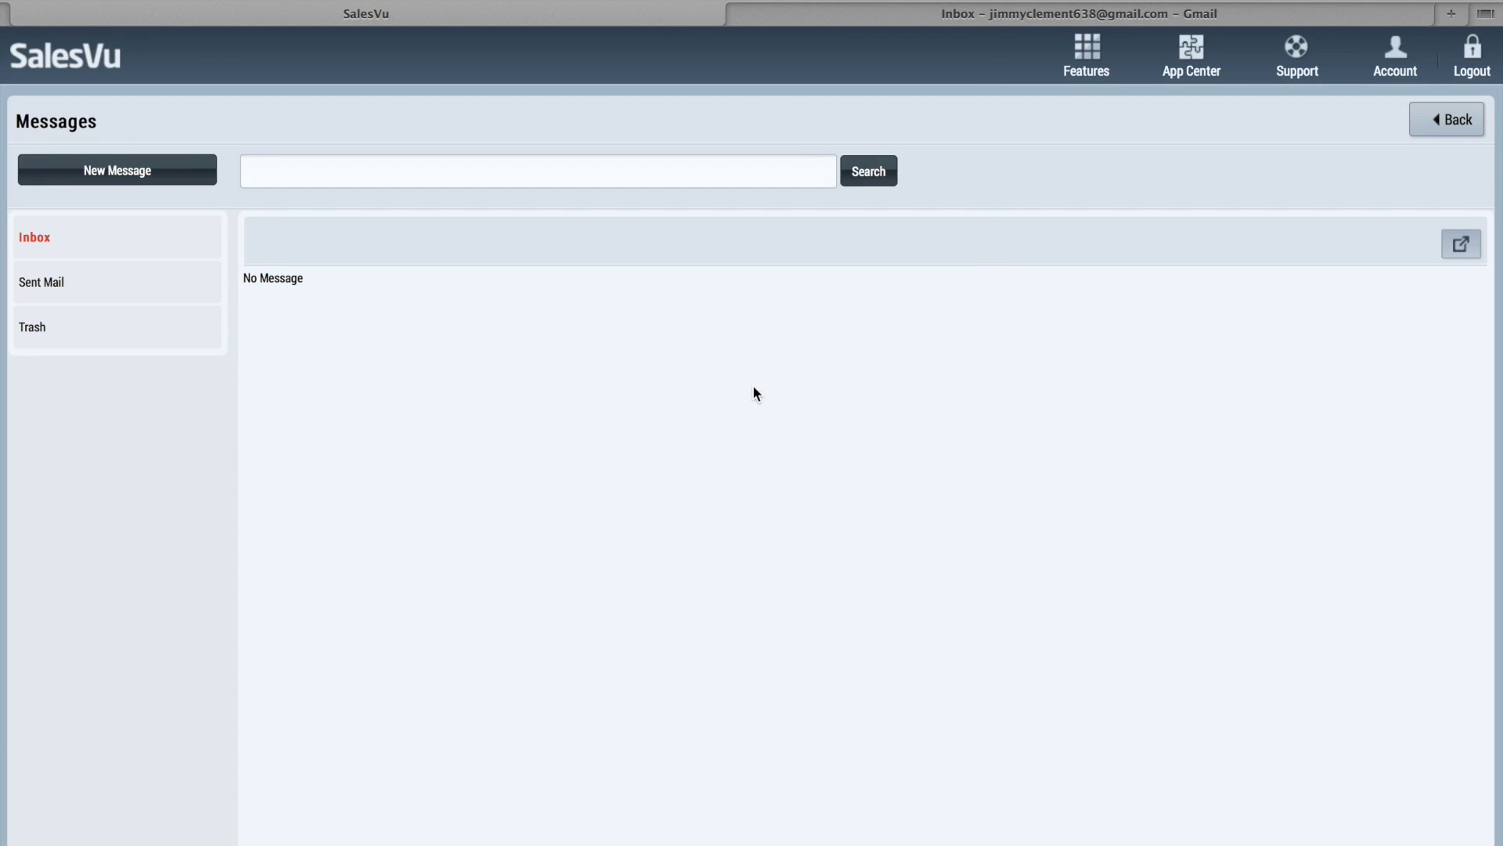
left_click(1428, 123)
Look over the uploaded documents list, then bring up the Shift Discrepancy Report's location choices.
left_click(525, 719)
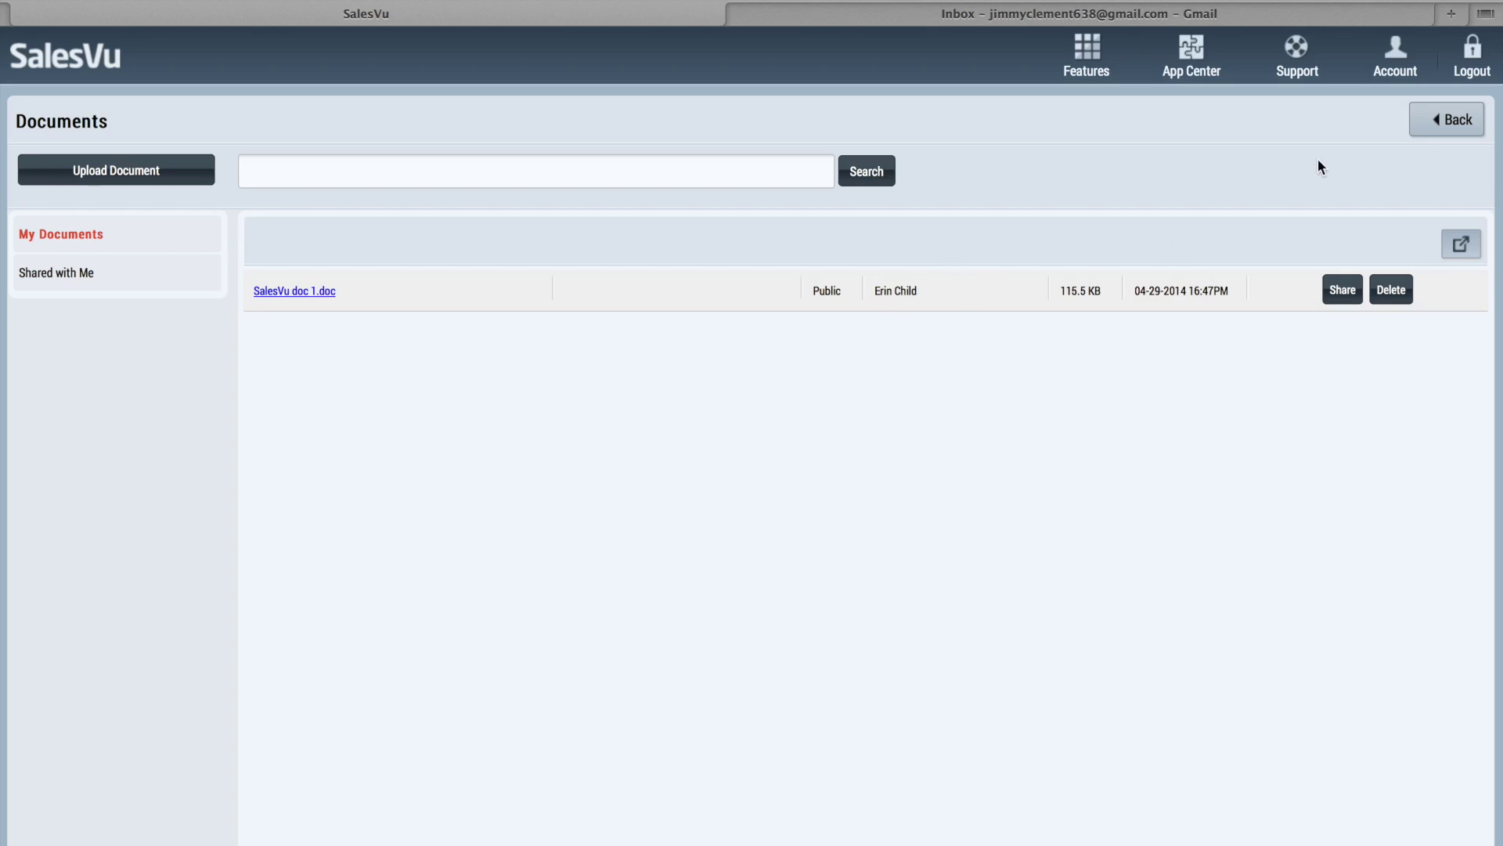
left_click(1442, 124)
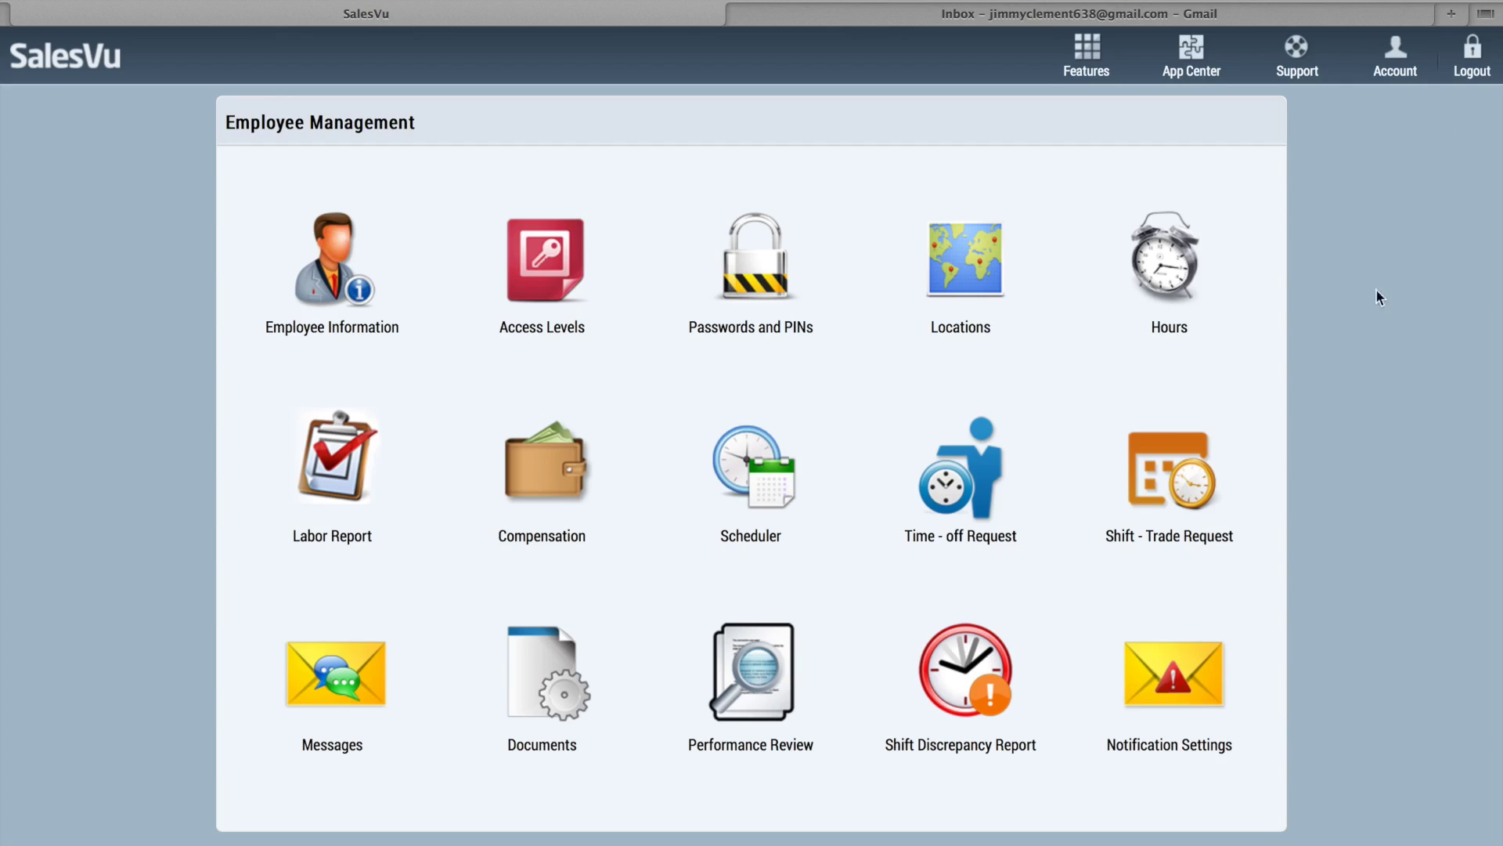
left_click(984, 670)
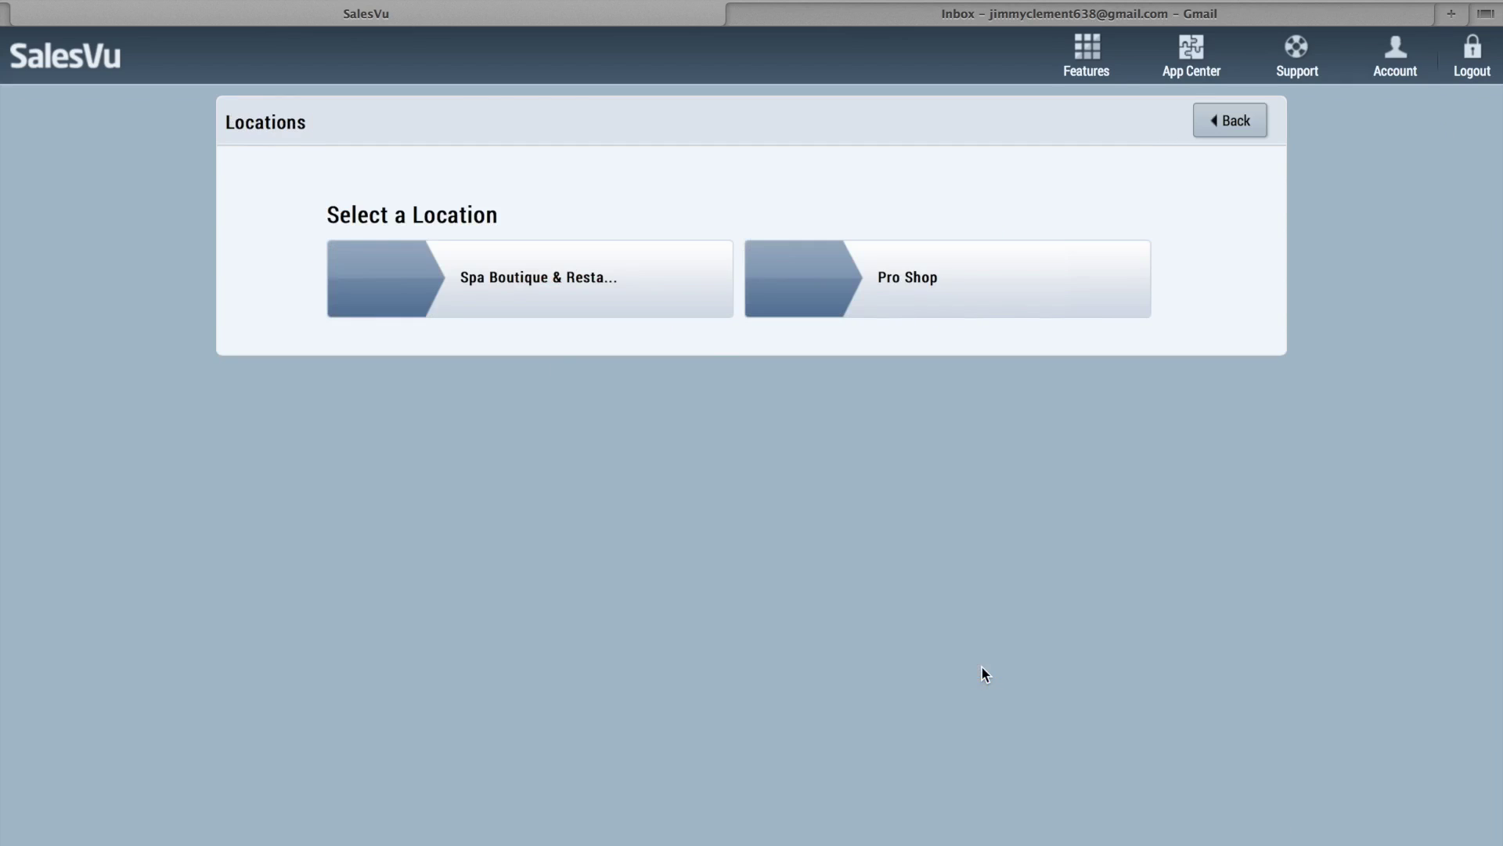
Review the Spa Boutique & Restaurant discrepancy report's three shifts, then go back to Employee Management.
left_click(522, 279)
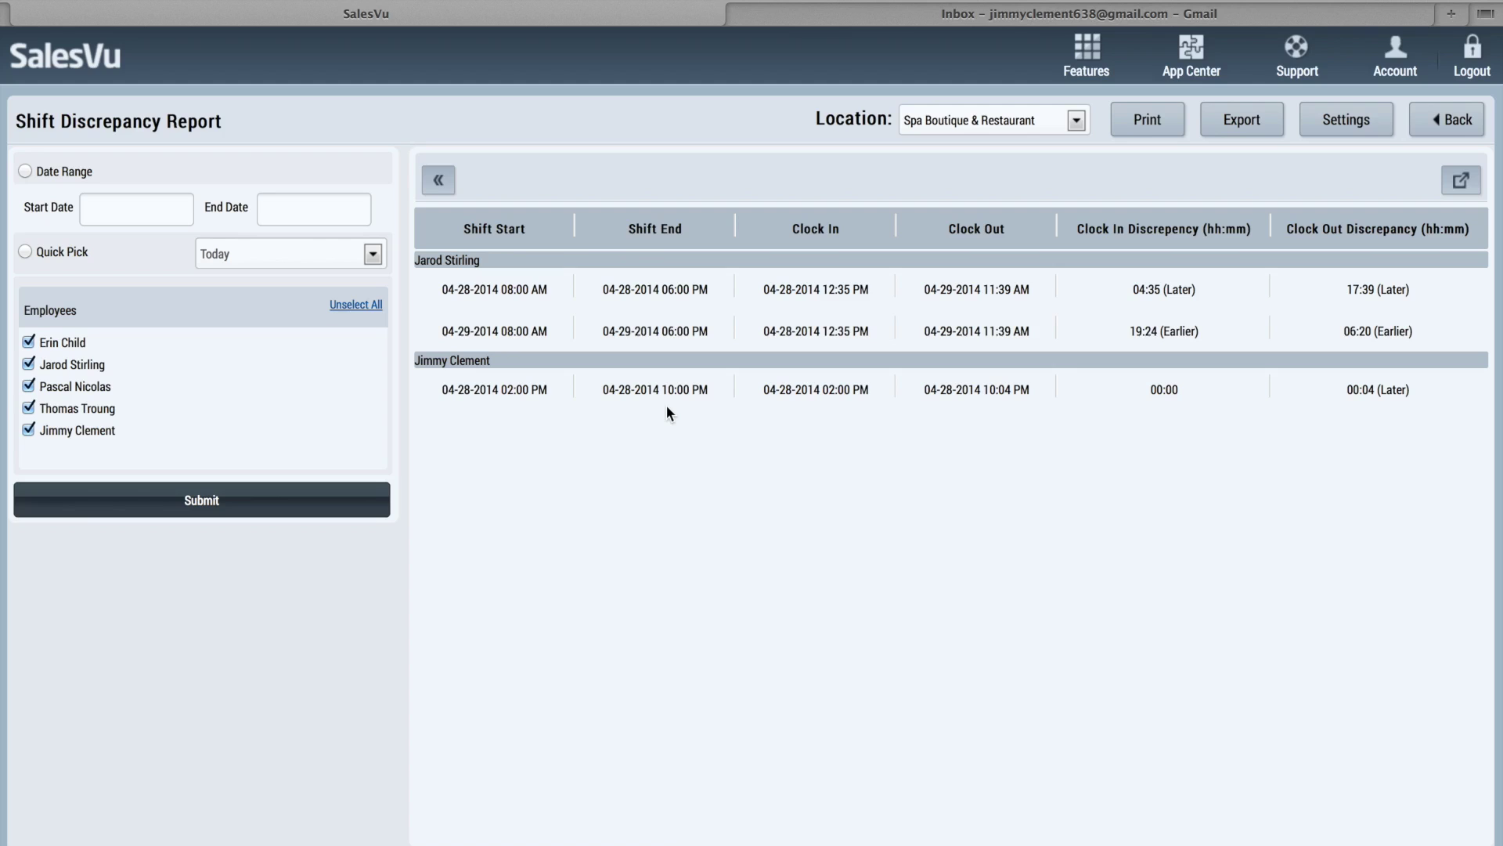
scroll(665, 406, "right", 1)
scroll(667, 407, "left", 1)
left_click(1427, 126)
left_click(1226, 121)
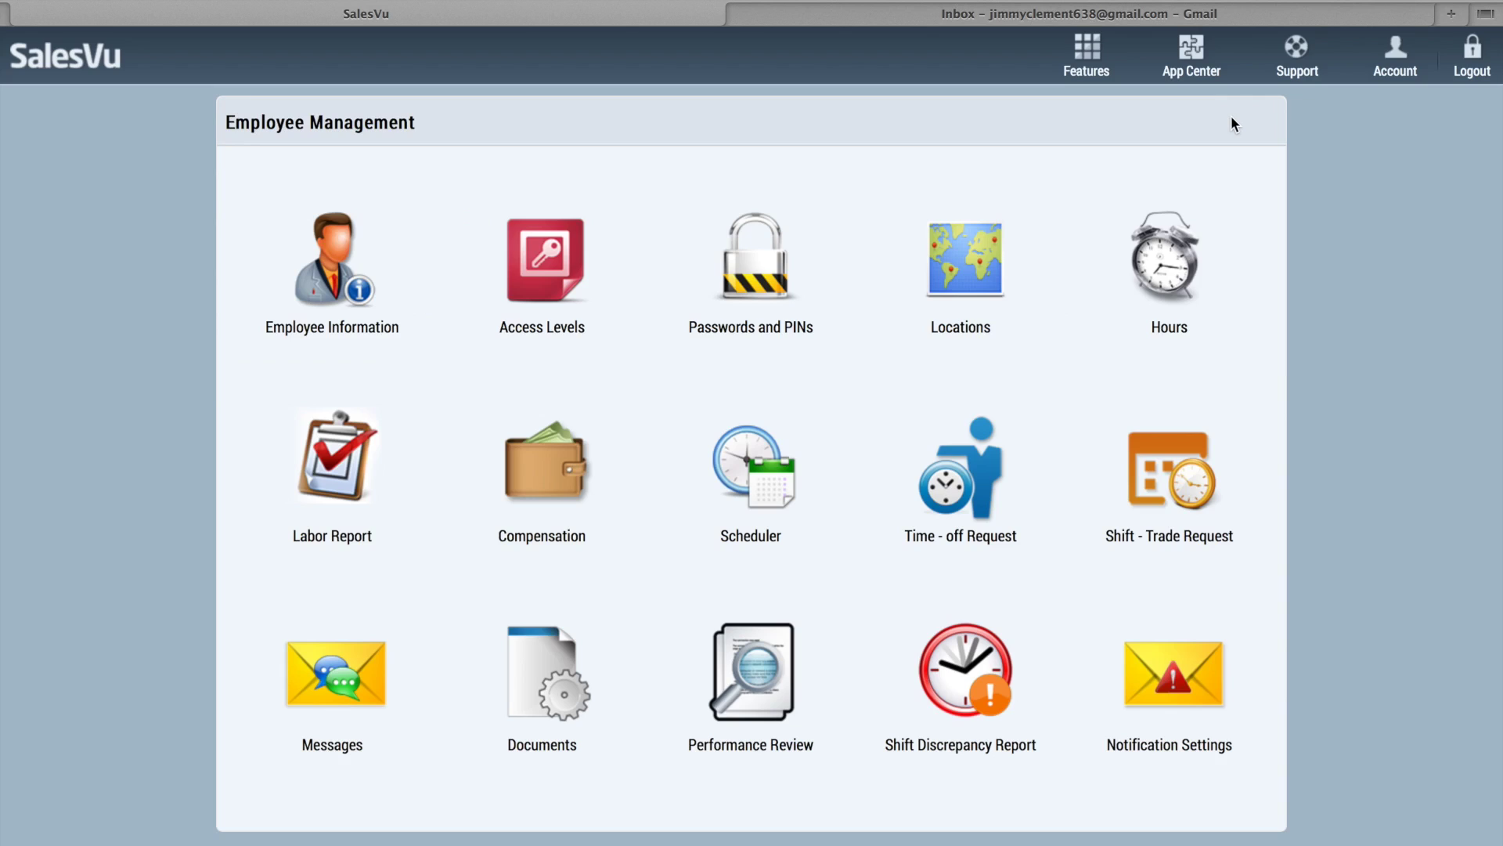
left_click(758, 699)
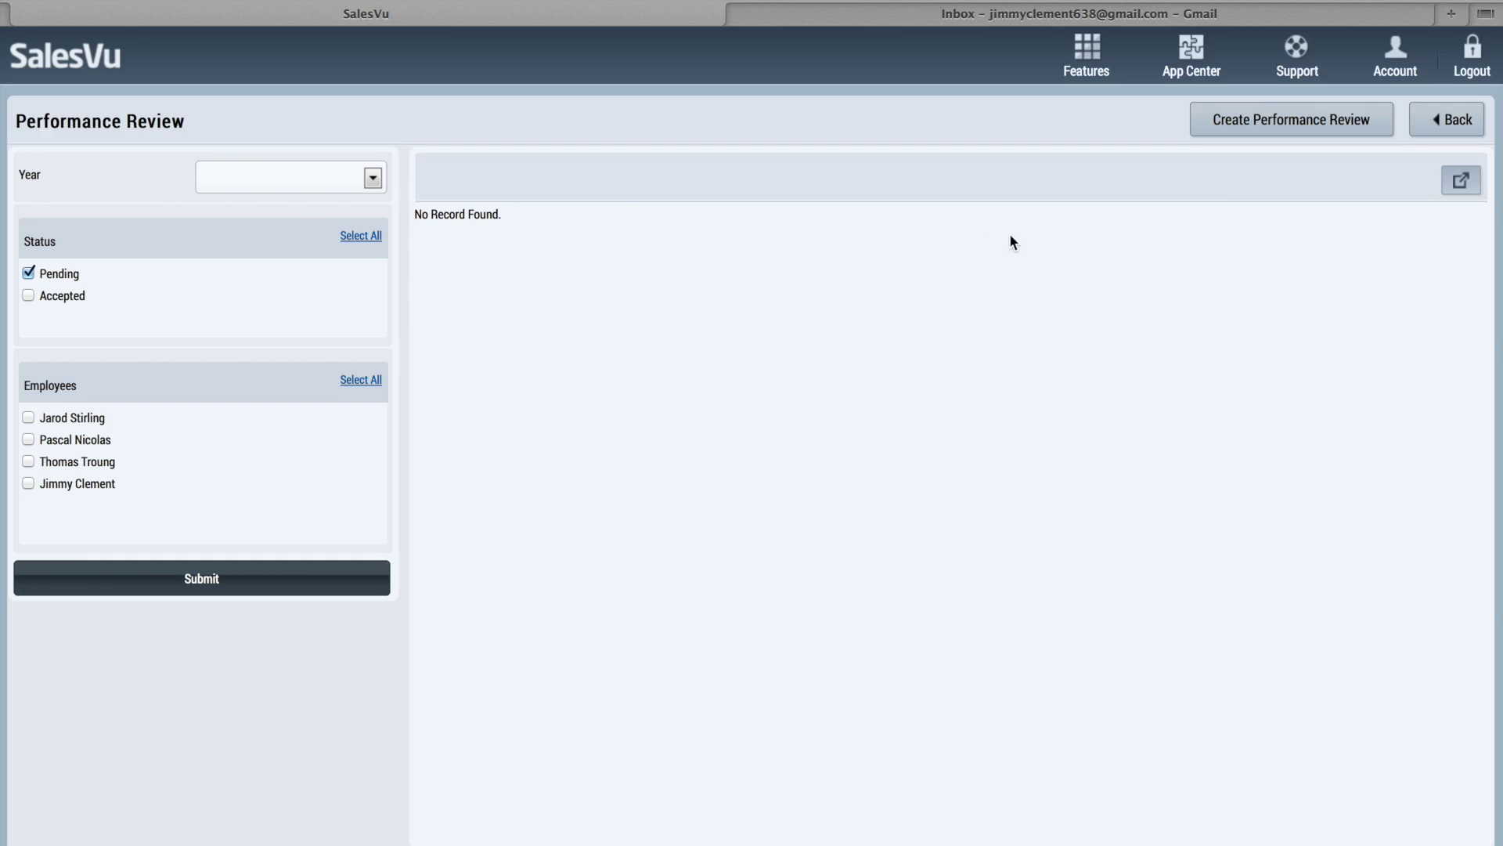
left_click(1357, 129)
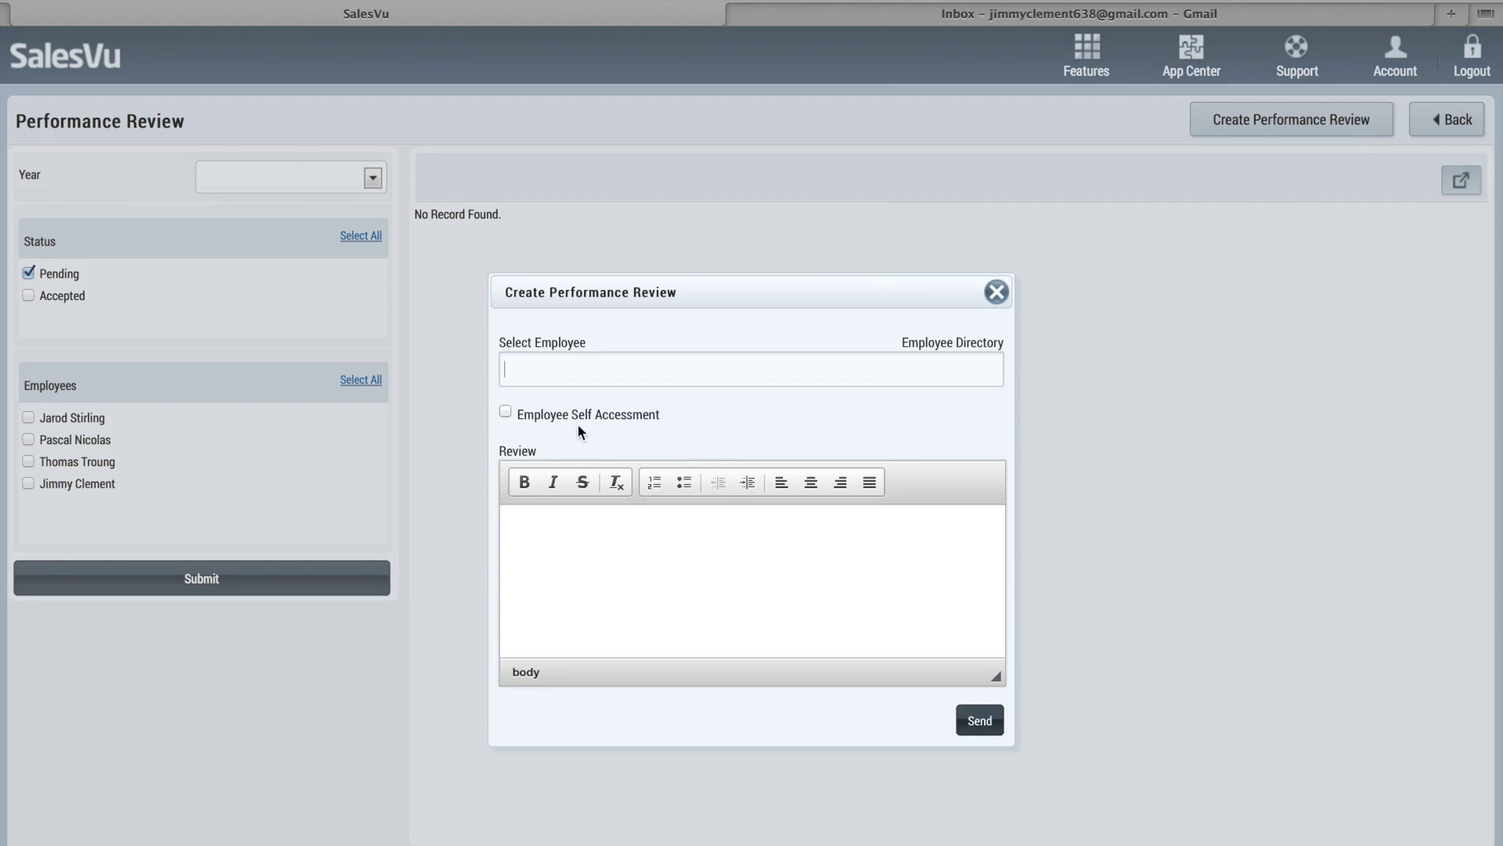
type("ji")
key("Return")
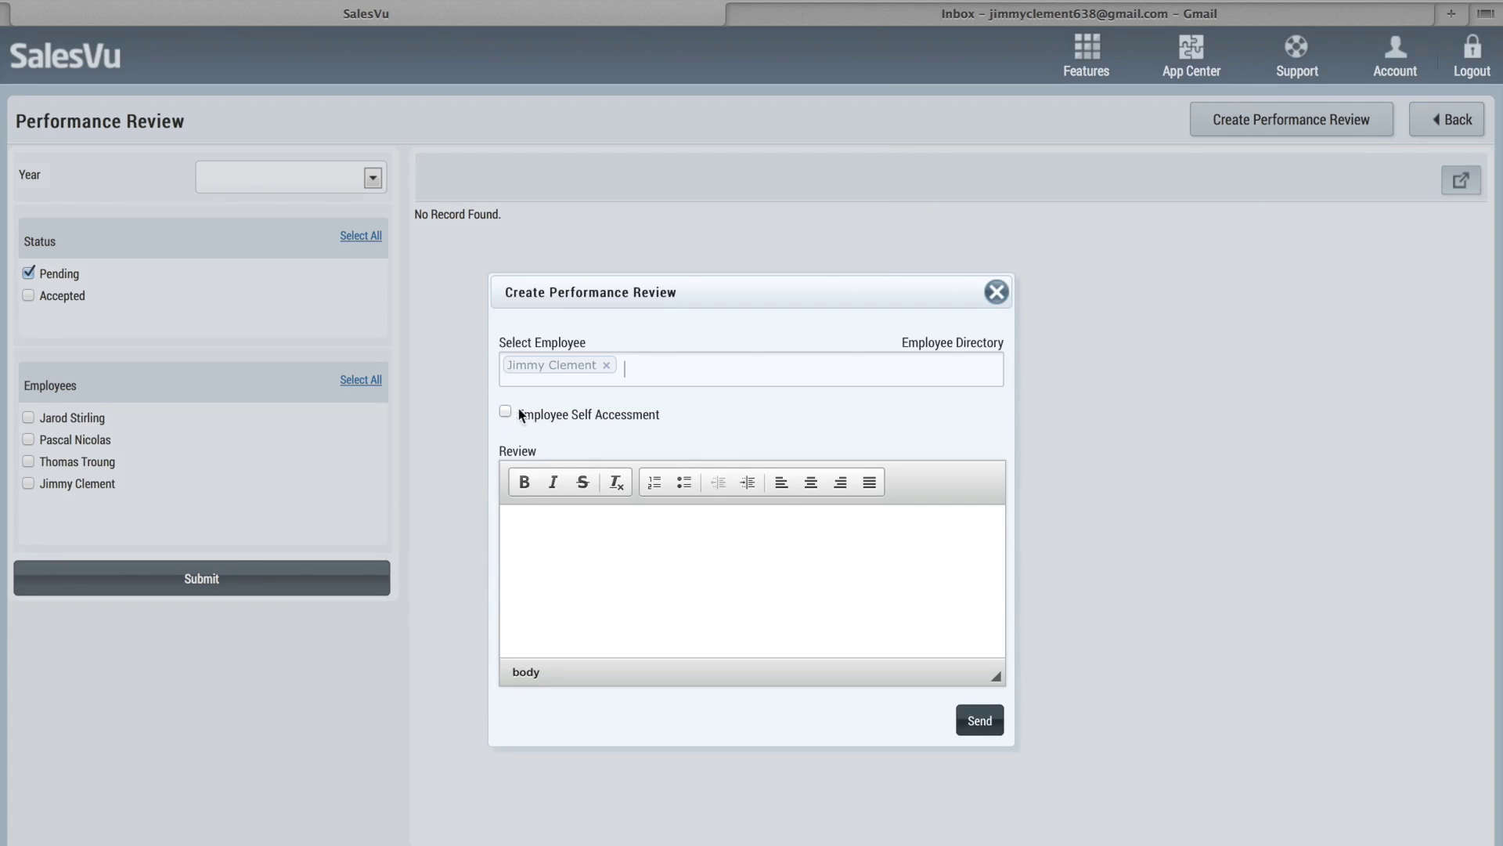
left_click(995, 294)
left_click(1447, 121)
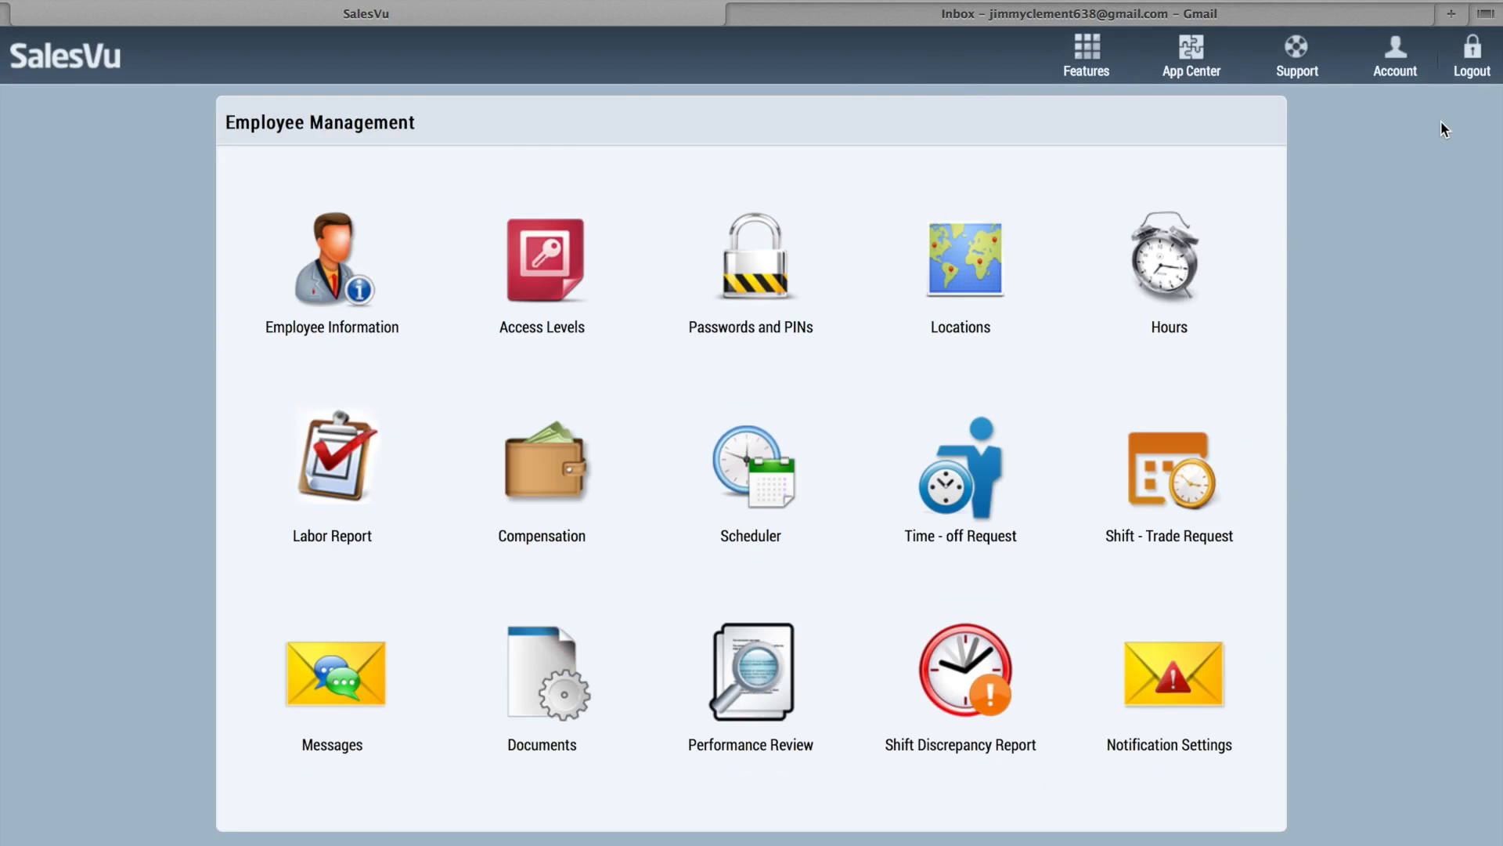
left_click(1173, 689)
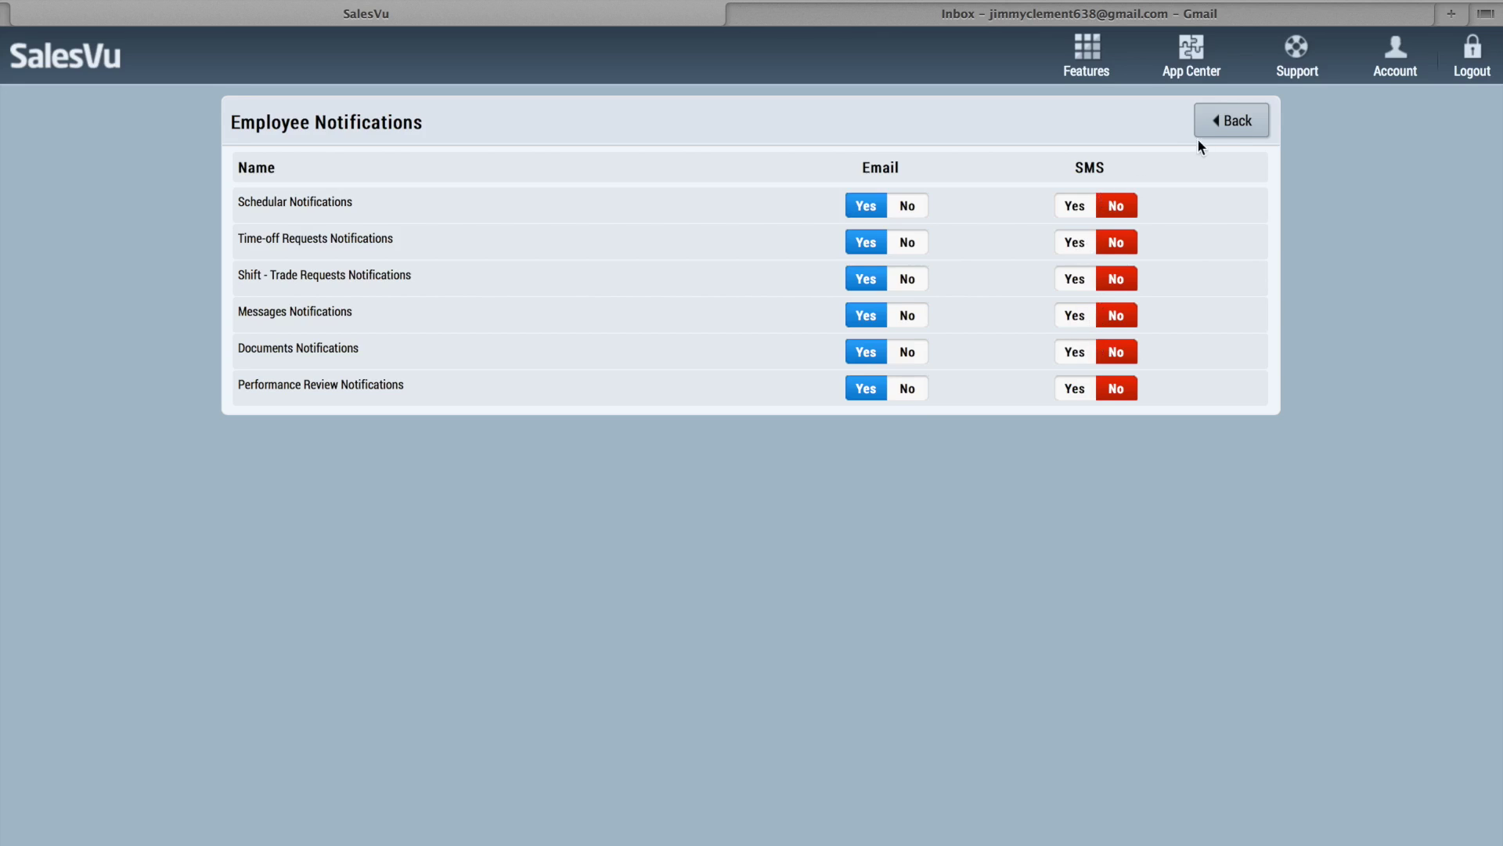
left_click(1226, 129)
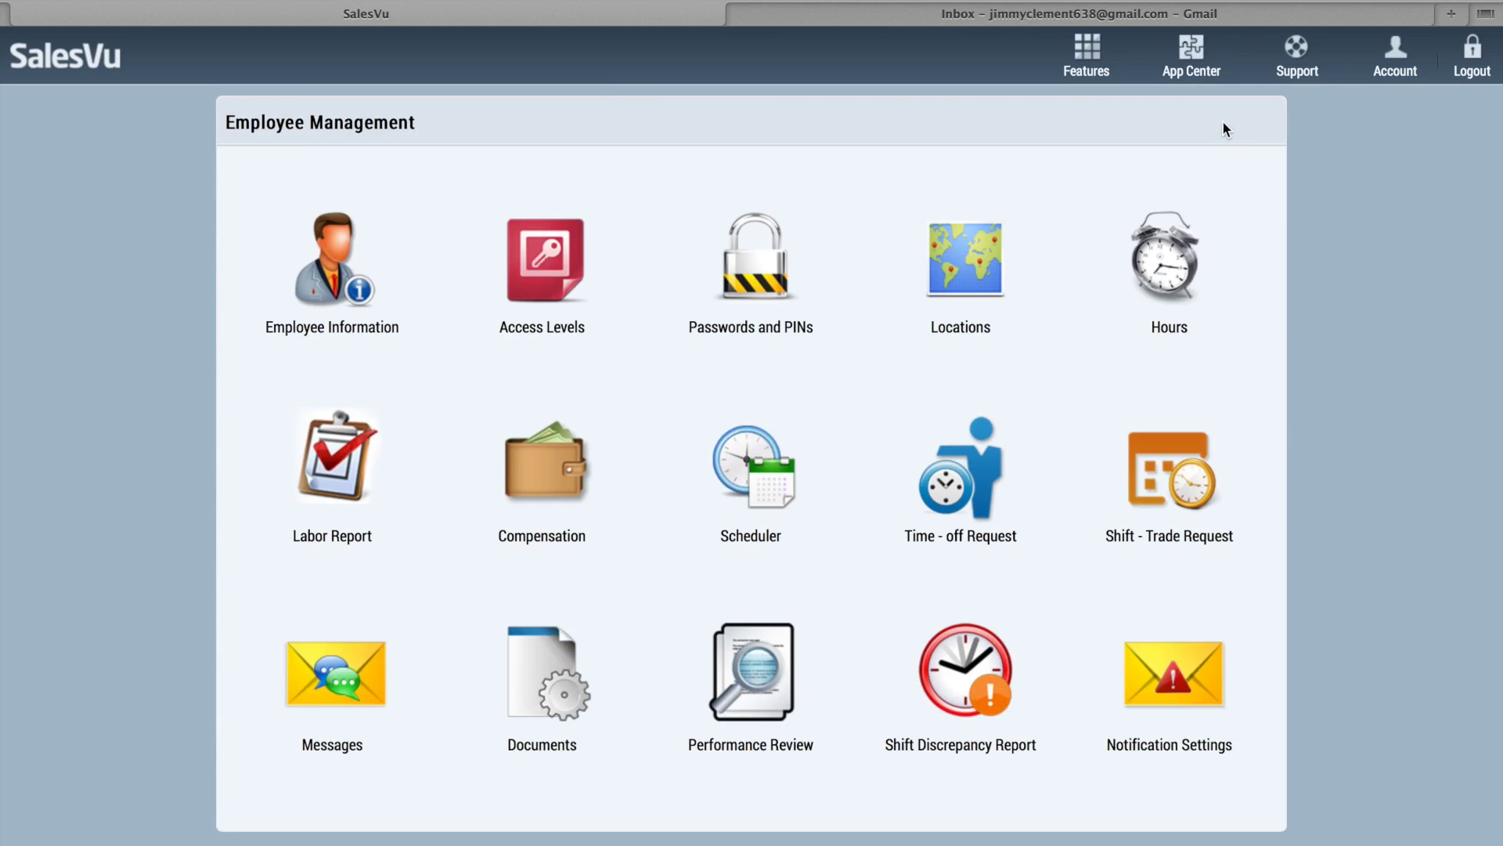